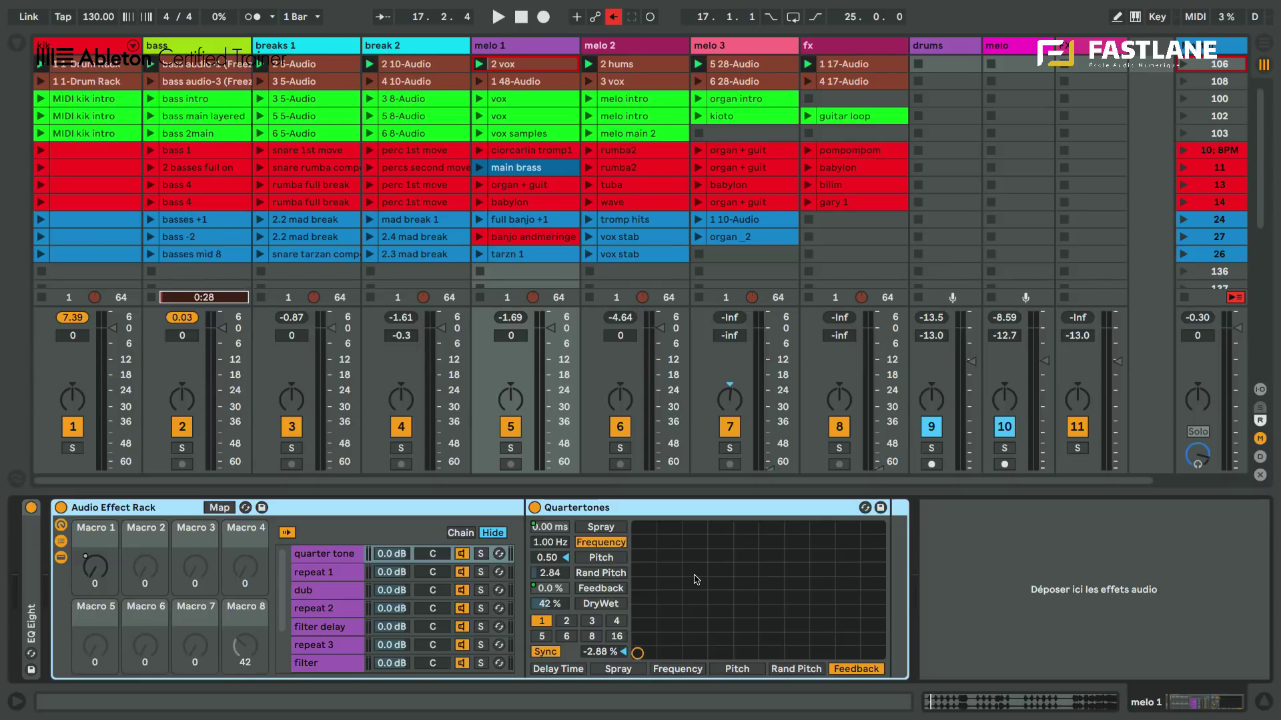
Step: Launch scene 106 to start playing its clips on all tracks
{"action": "left_click", "coordinate": [1182, 65]}
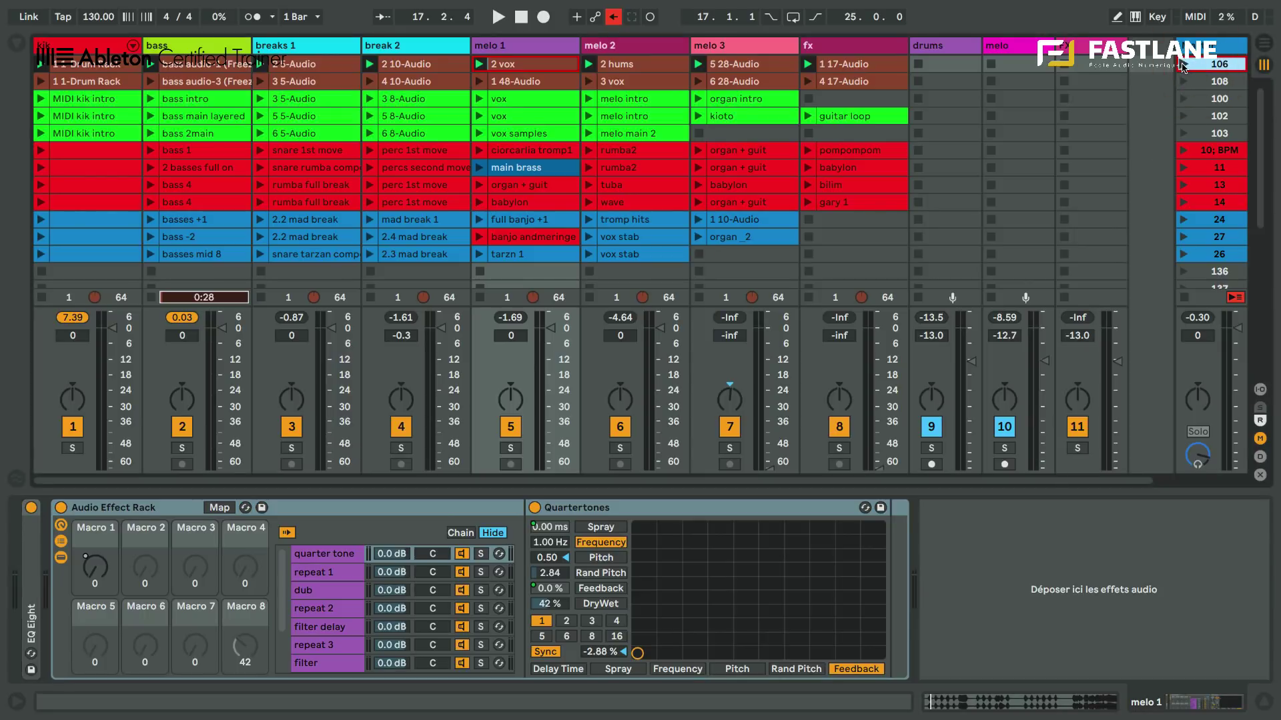
{"action": "left_click", "coordinate": [1183, 64]}
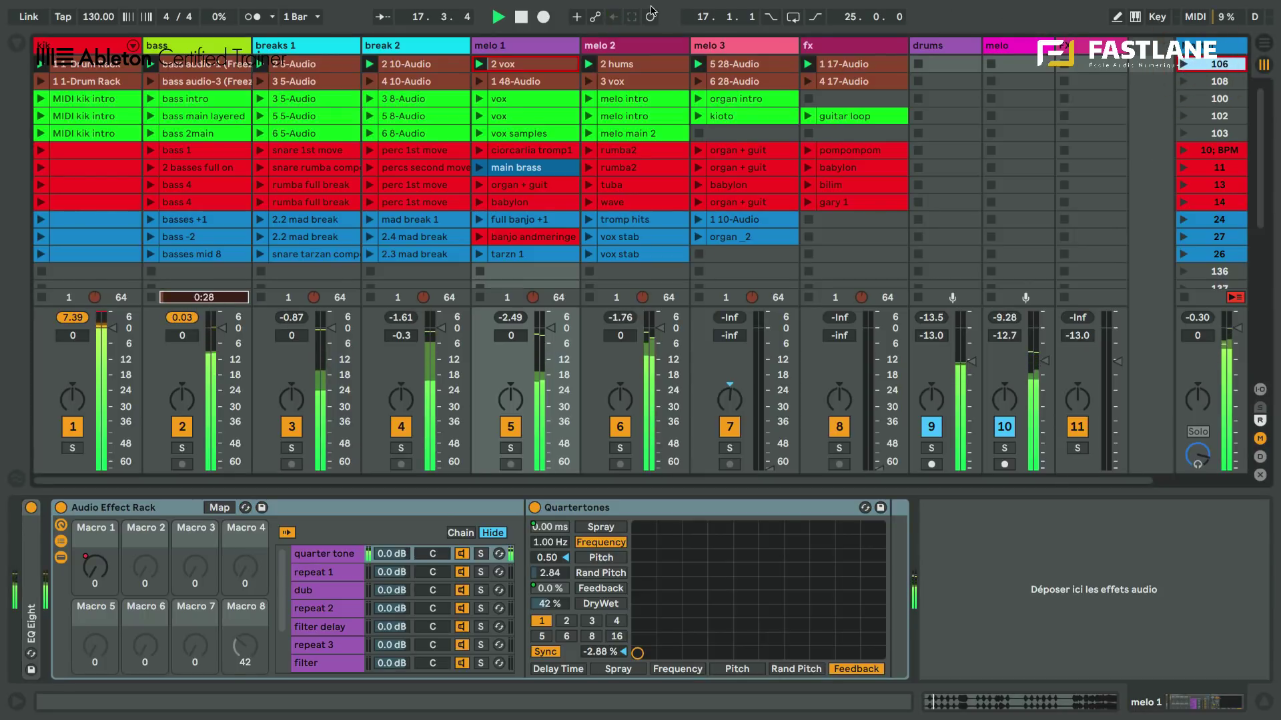
Step: Solo the melo 1 track and switch it to the vox clip in scene 102
{"action": "left_click", "coordinate": [556, 51]}
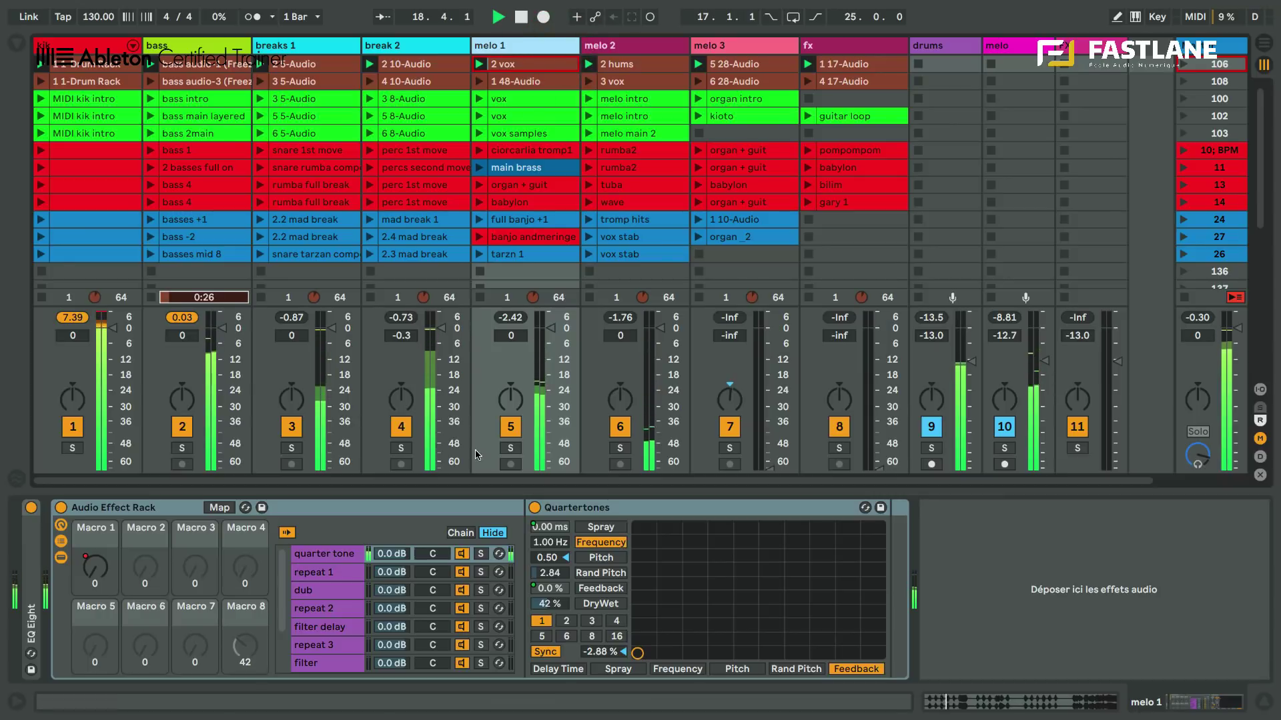
{"action": "left_click", "coordinate": [510, 447]}
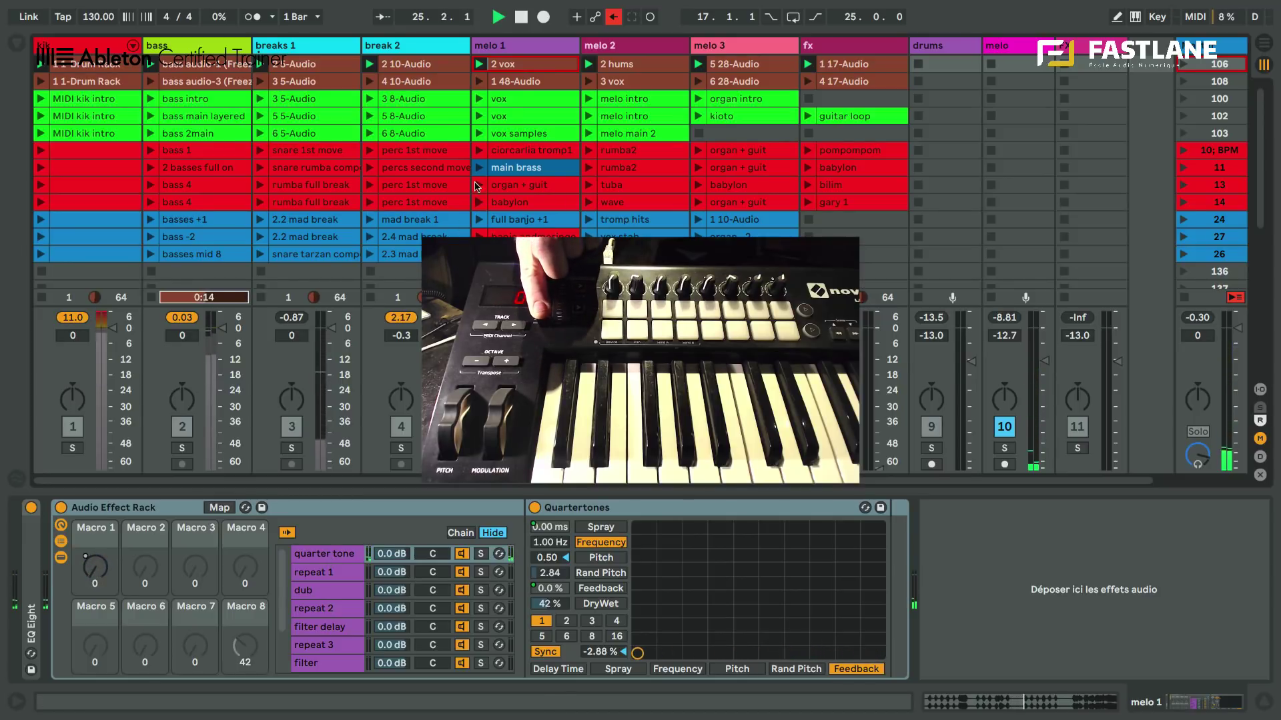
{"action": "left_click", "coordinate": [480, 82]}
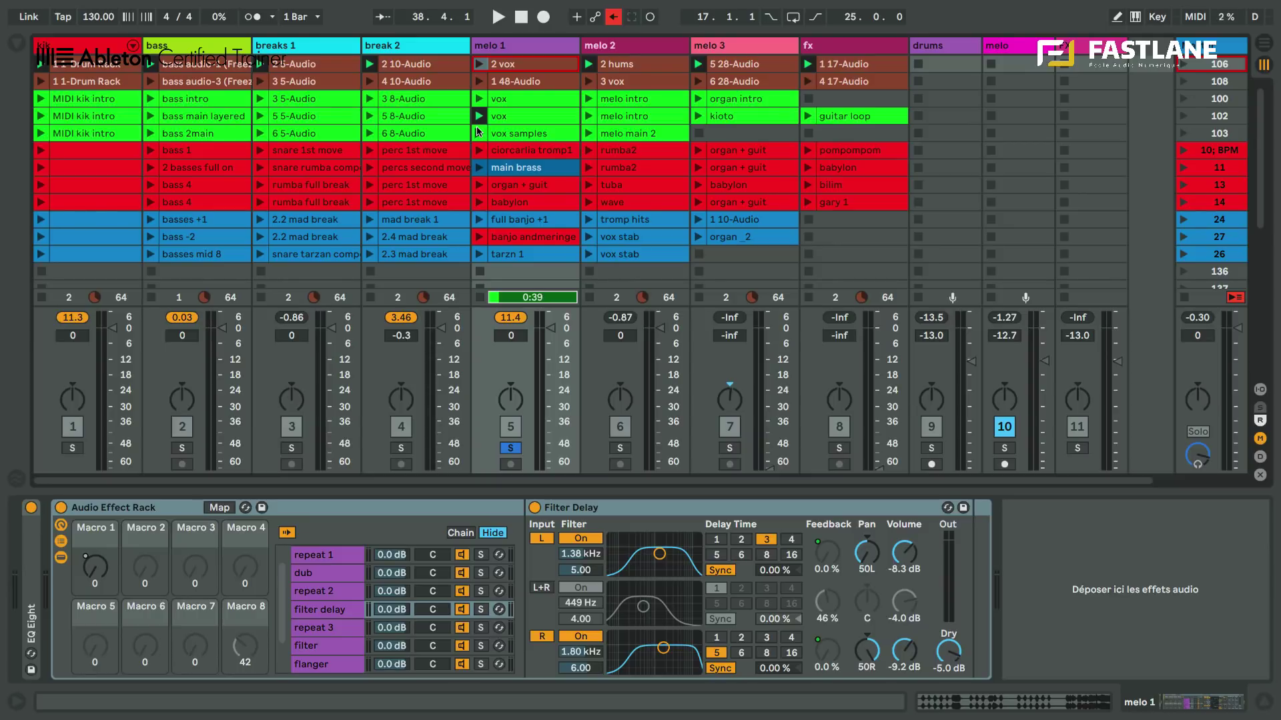
{"action": "left_click", "coordinate": [511, 118]}
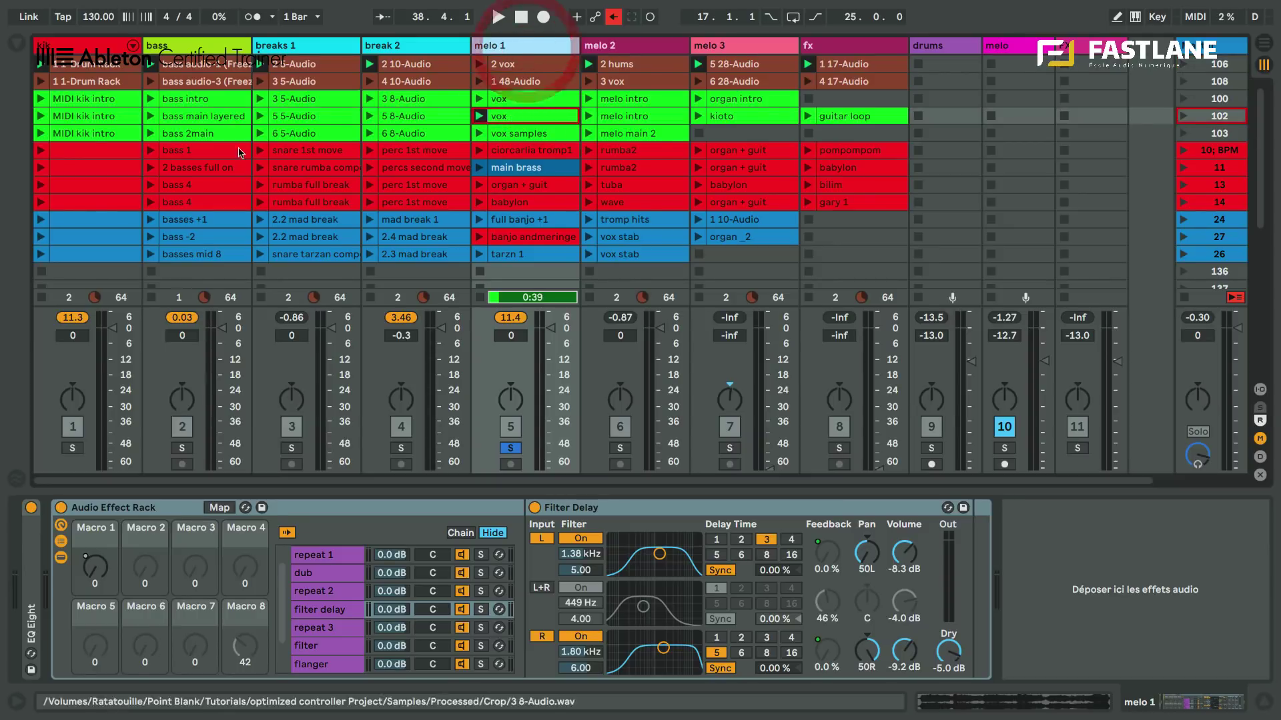
Step: Replace the existing Audio Effect Rack on the melo 1 track with a new empty Audio Effect Rack after EQ Eight
{"action": "left_click", "coordinate": [120, 512]}
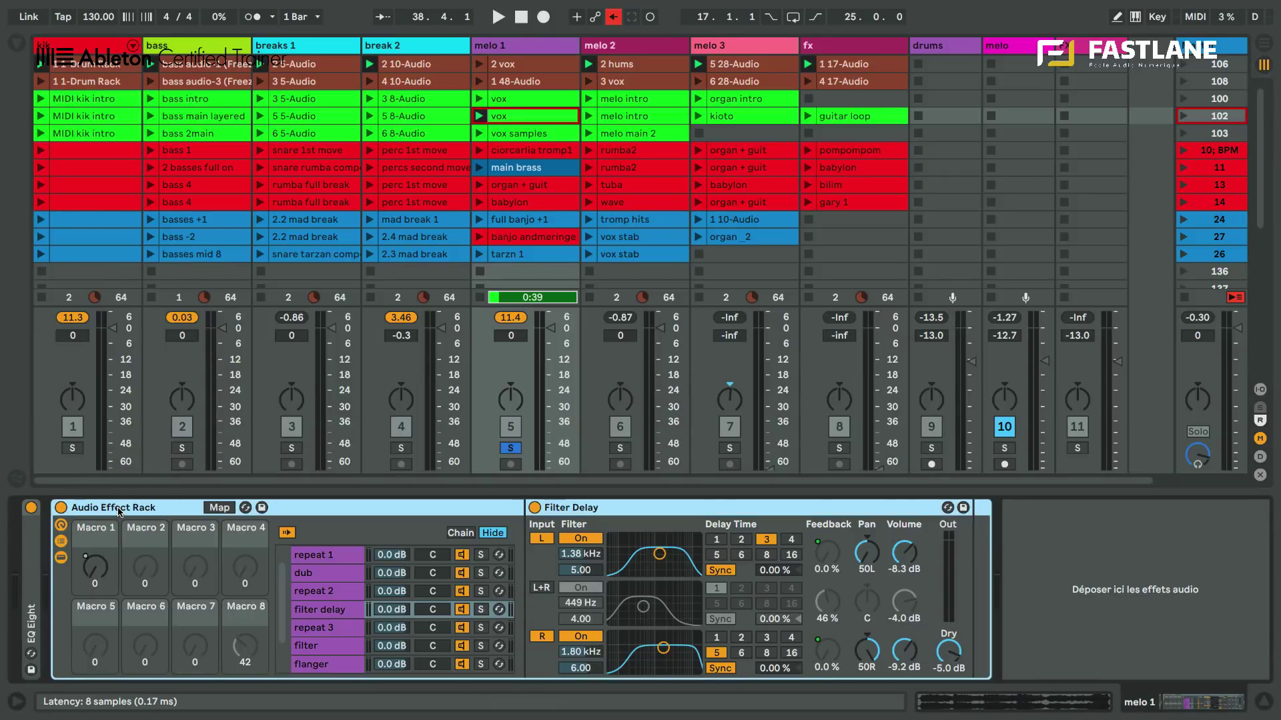
{"action": "key", "text": "Delete"}
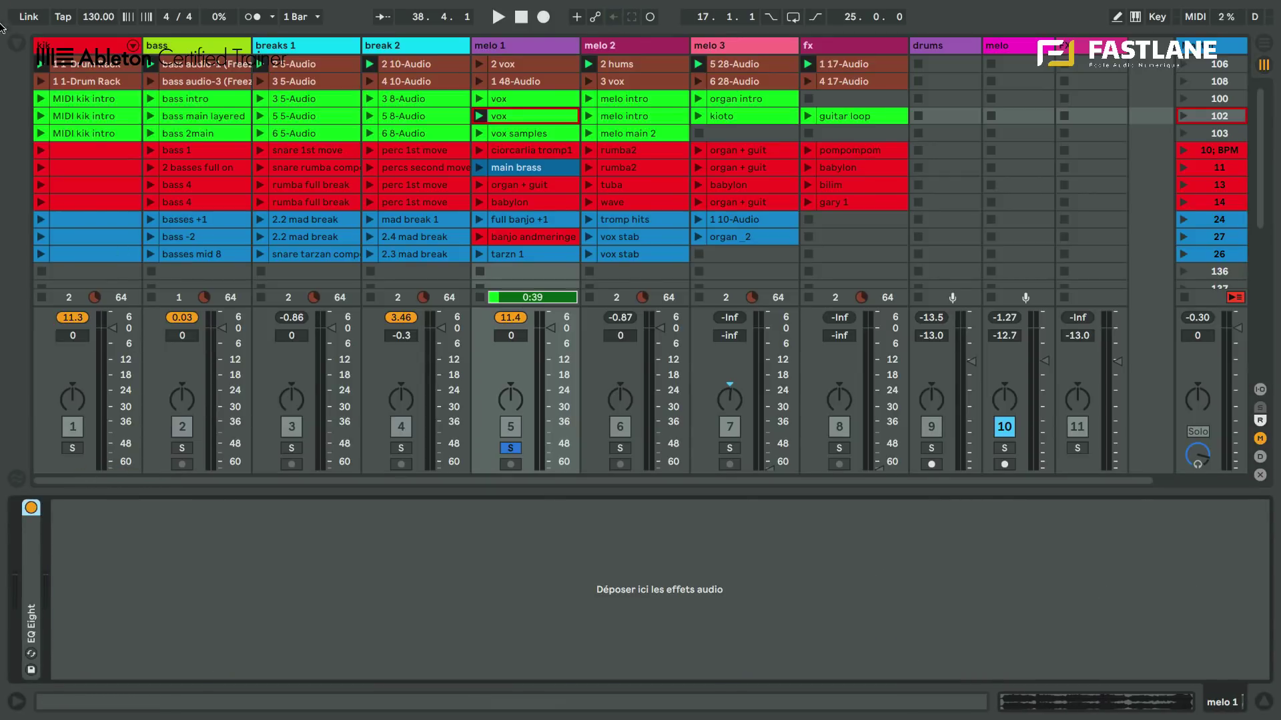
{"action": "left_click", "coordinate": [18, 45]}
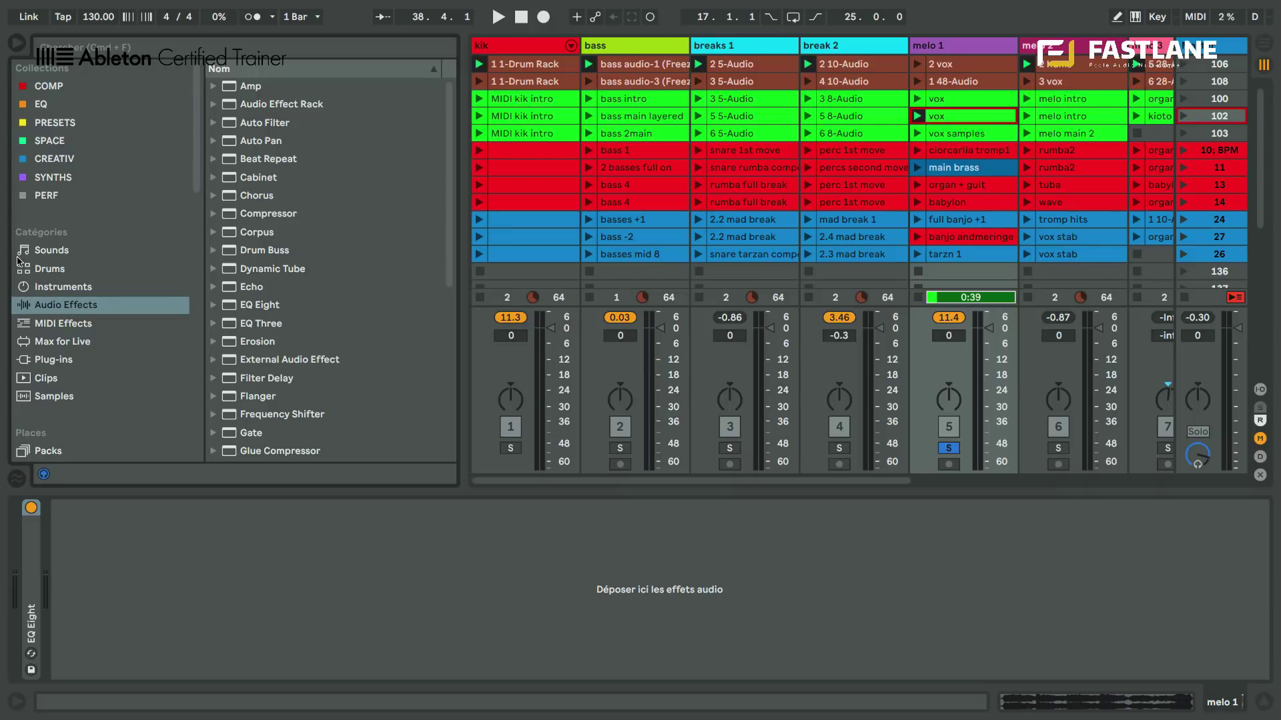
{"action": "left_click", "coordinate": [56, 307]}
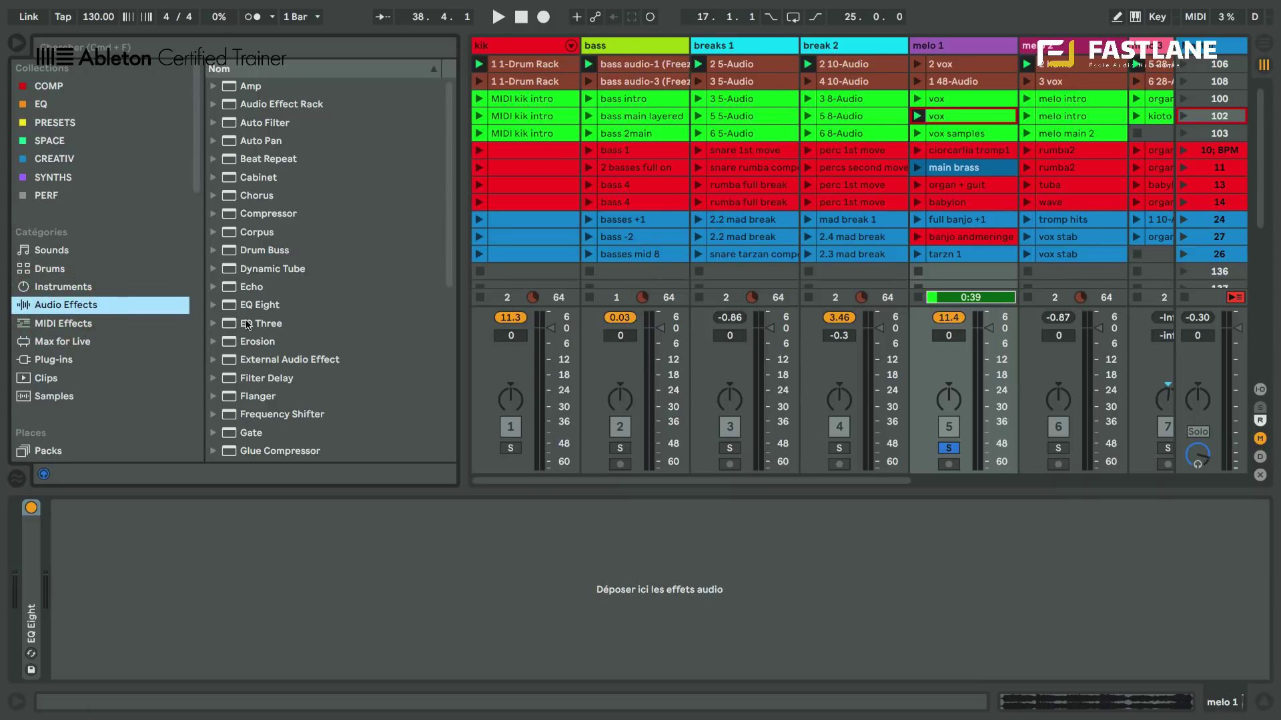
{"action": "left_click_drag", "start_coordinate": [323, 106], "coordinate": [203, 575]}
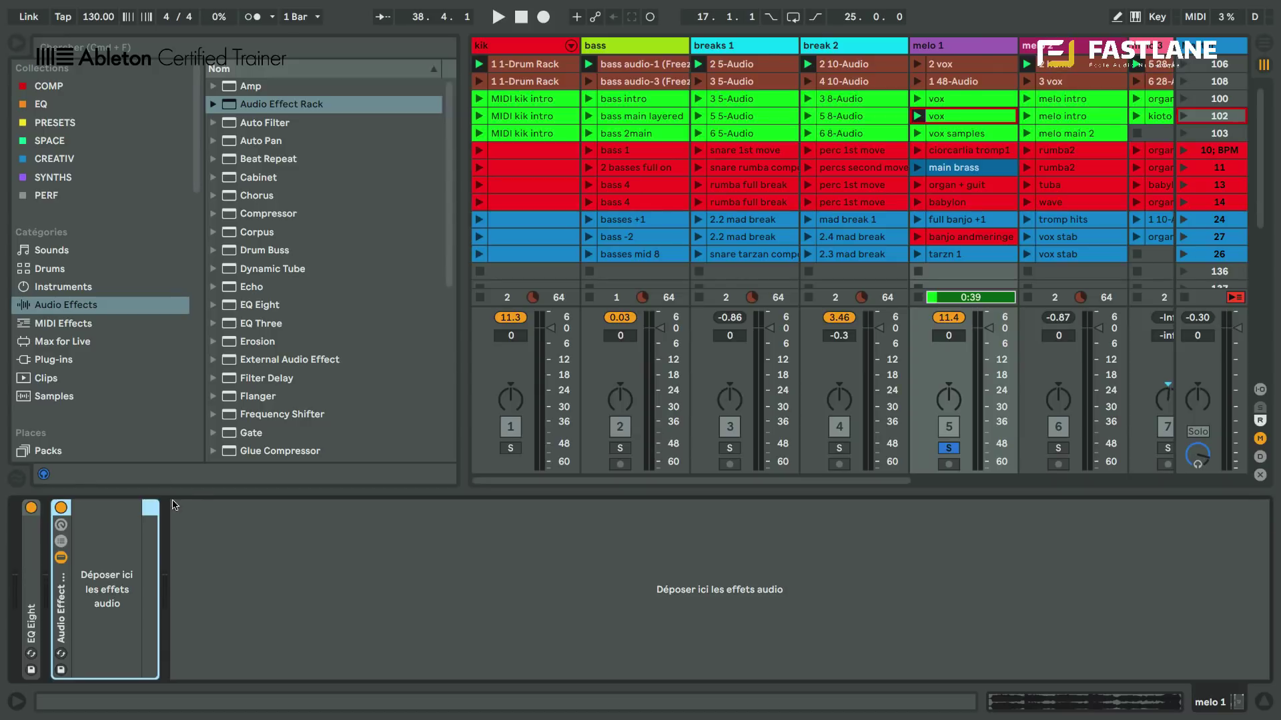
Step: Show the macro controls and the chain list of the new Audio Effect Rack
{"action": "left_click", "coordinate": [62, 527]}
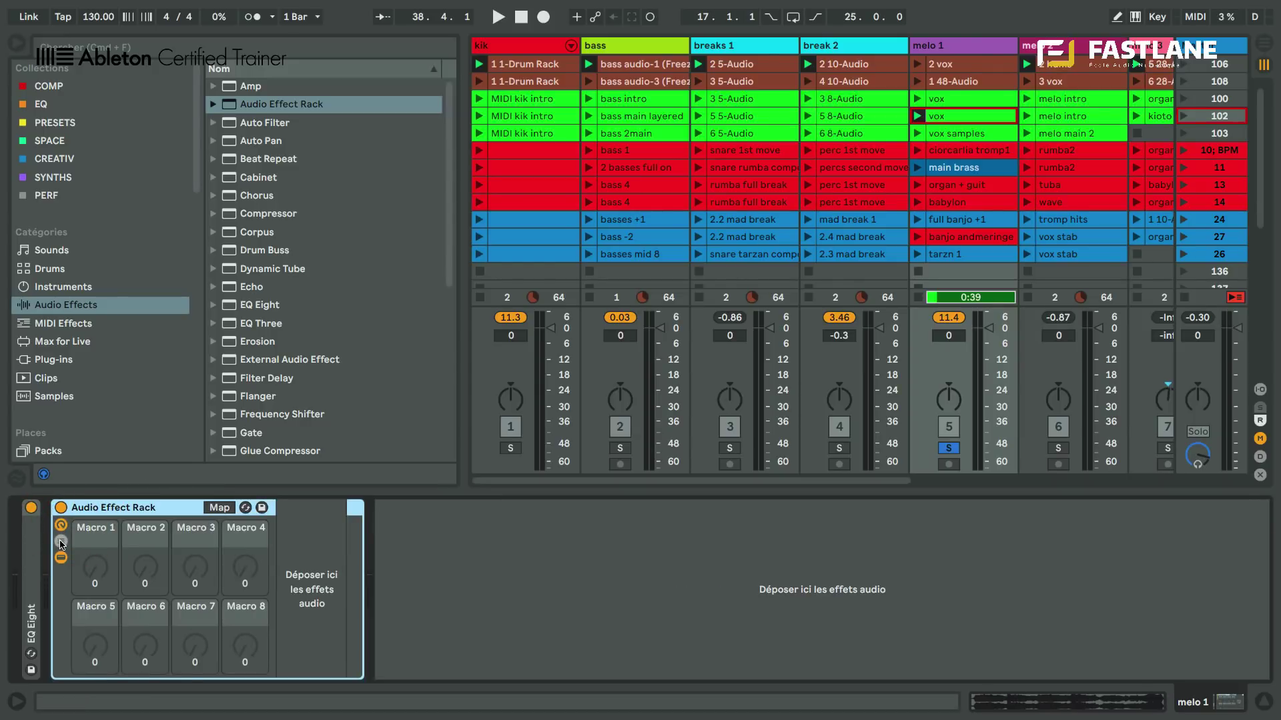
{"action": "left_click", "coordinate": [60, 542]}
{"action": "left_click", "coordinate": [61, 541]}
{"action": "left_click", "coordinate": [60, 542]}
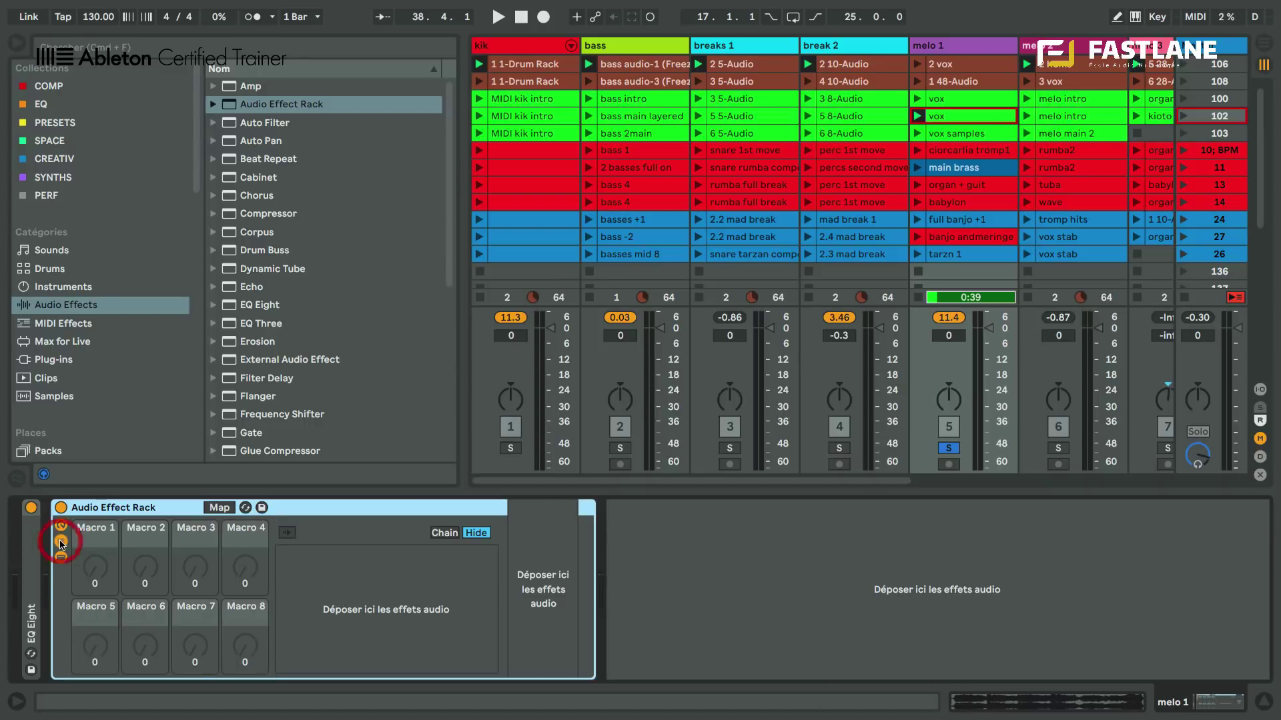
Step: Add Echo, Frequency Shifter and Redux to the rack, each in its own parallel chain
{"action": "left_click_drag", "start_coordinate": [251, 287], "coordinate": [331, 578]}
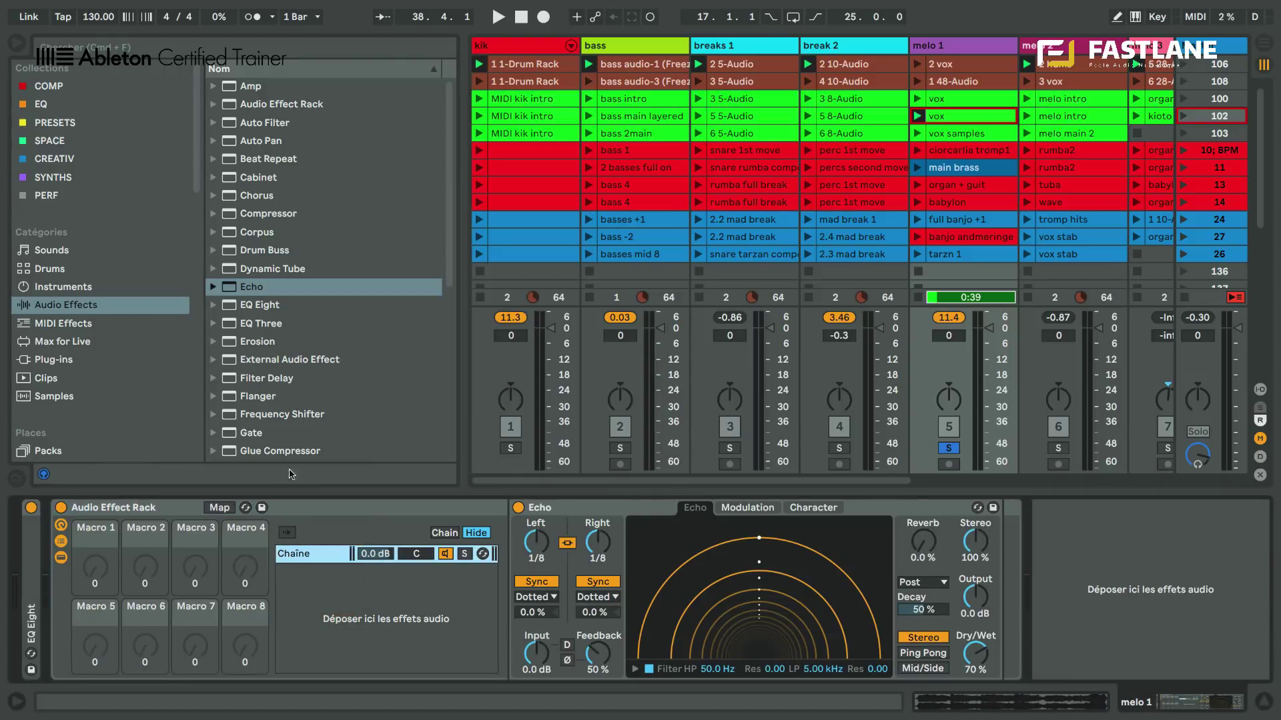
{"action": "scroll", "coordinate": [270, 380], "scroll_direction": "down", "scroll_amount": 3}
{"action": "left_click_drag", "start_coordinate": [265, 329], "coordinate": [320, 578]}
{"action": "scroll", "coordinate": [272, 382], "scroll_direction": "down", "scroll_amount": 5}
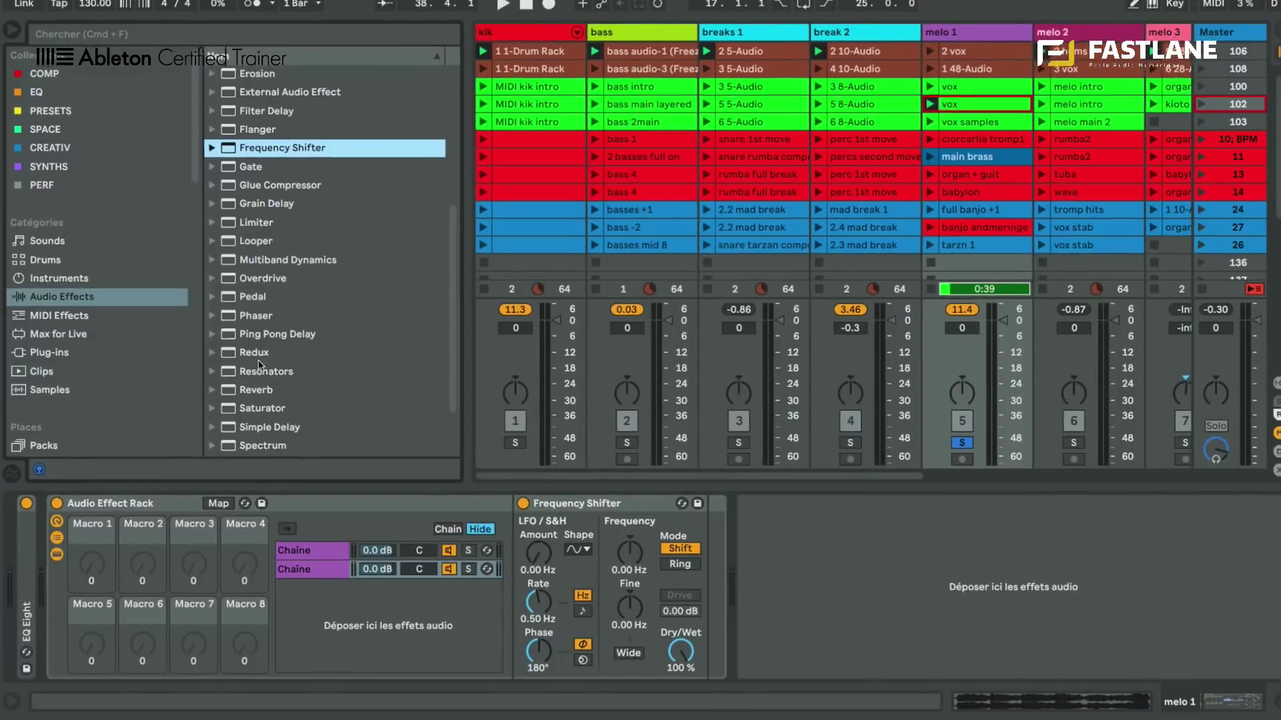
{"action": "left_click_drag", "start_coordinate": [253, 360], "coordinate": [328, 620]}
Step: Rename the three rack chains in order as echo, dhifter and redux
{"action": "left_click", "coordinate": [314, 542]}
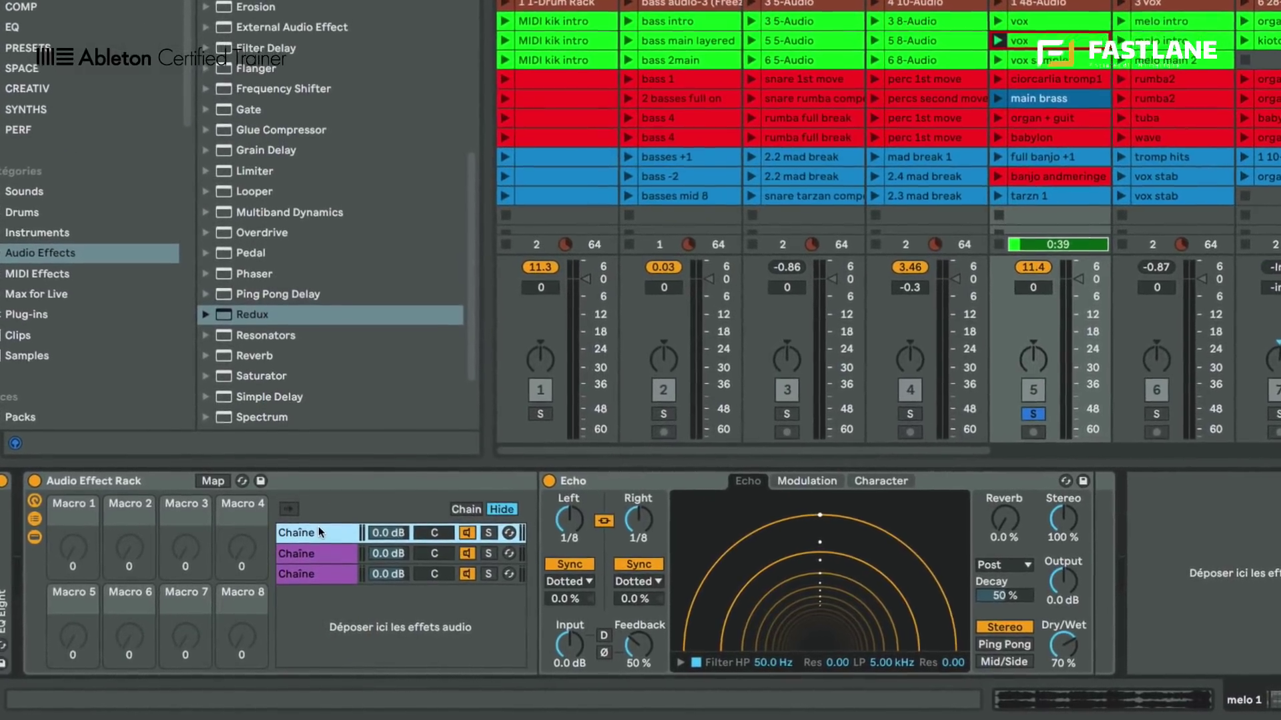
{"action": "key", "text": "ctrl+r"}
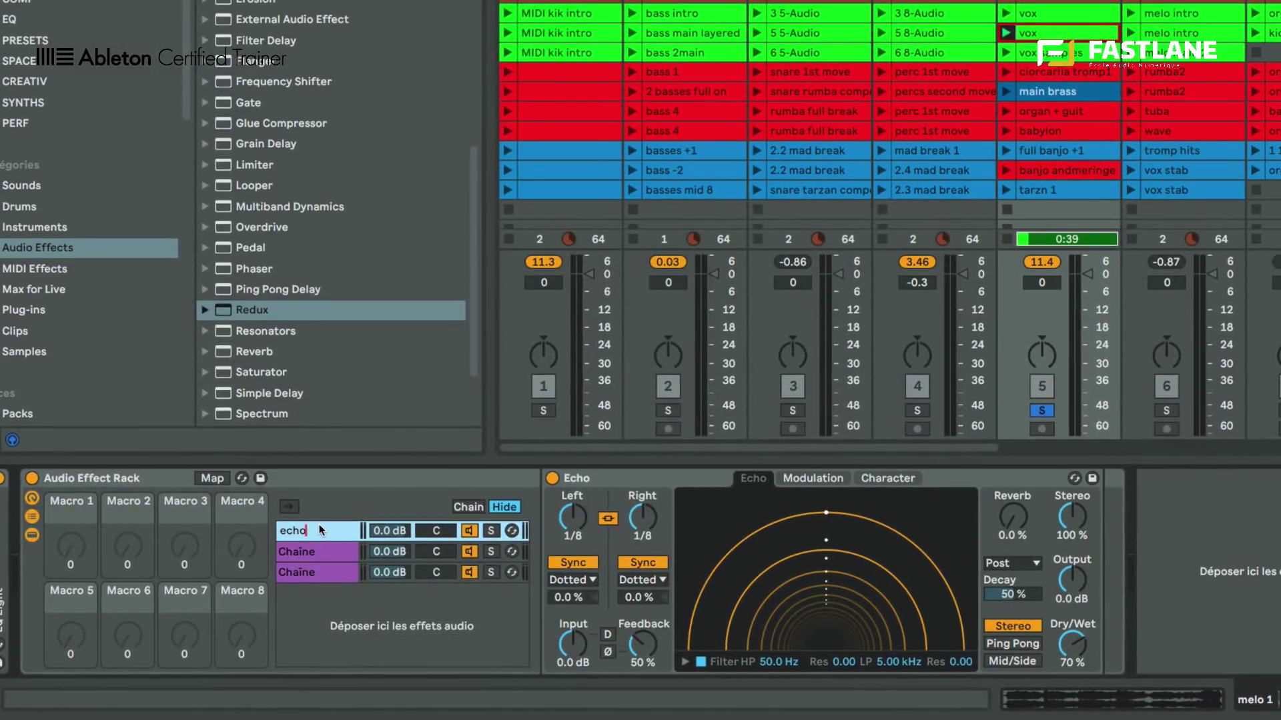
{"action": "left_click", "coordinate": [314, 546]}
{"action": "key", "text": "ctrl+r"}
{"action": "type", "text": "dhifter"}
{"action": "left_click", "coordinate": [302, 572]}
{"action": "key", "text": "ctrl+r"}
{"action": "type", "text": "redux"}
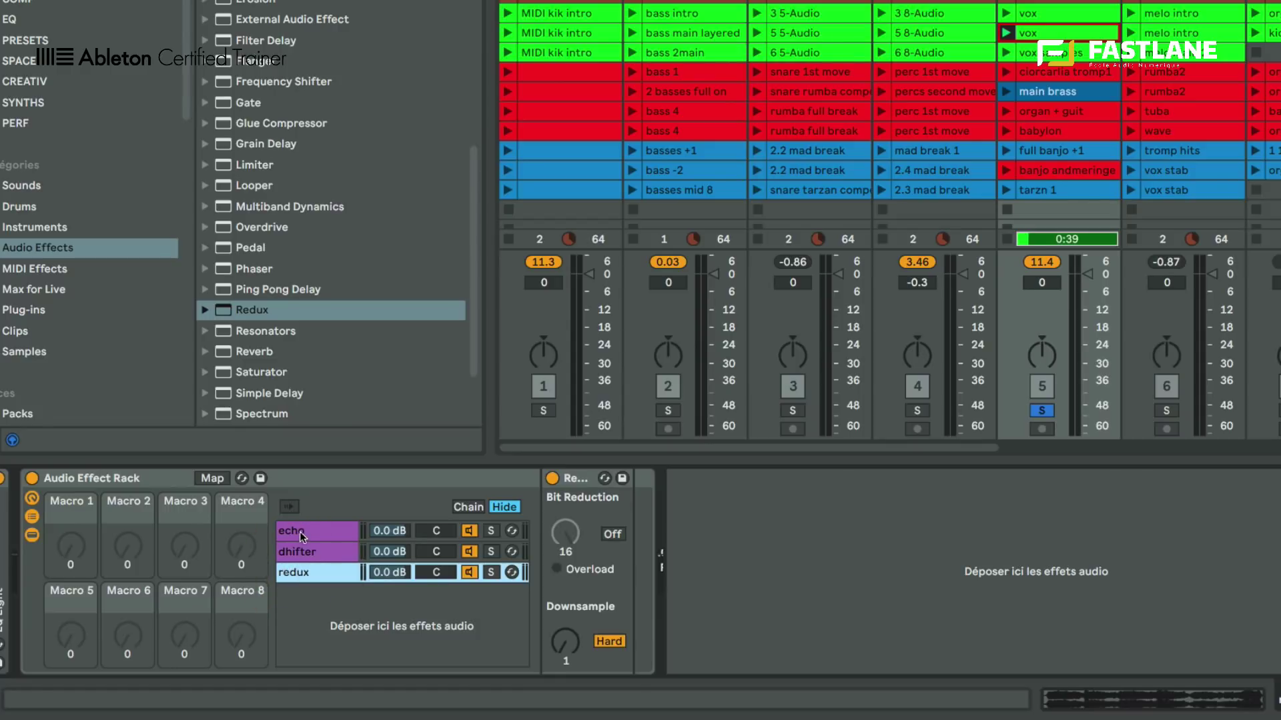
Step: Assign the Dry/Wet and Feedback of the echo chain's Echo device to Macro 1
{"action": "left_click", "coordinate": [302, 532]}
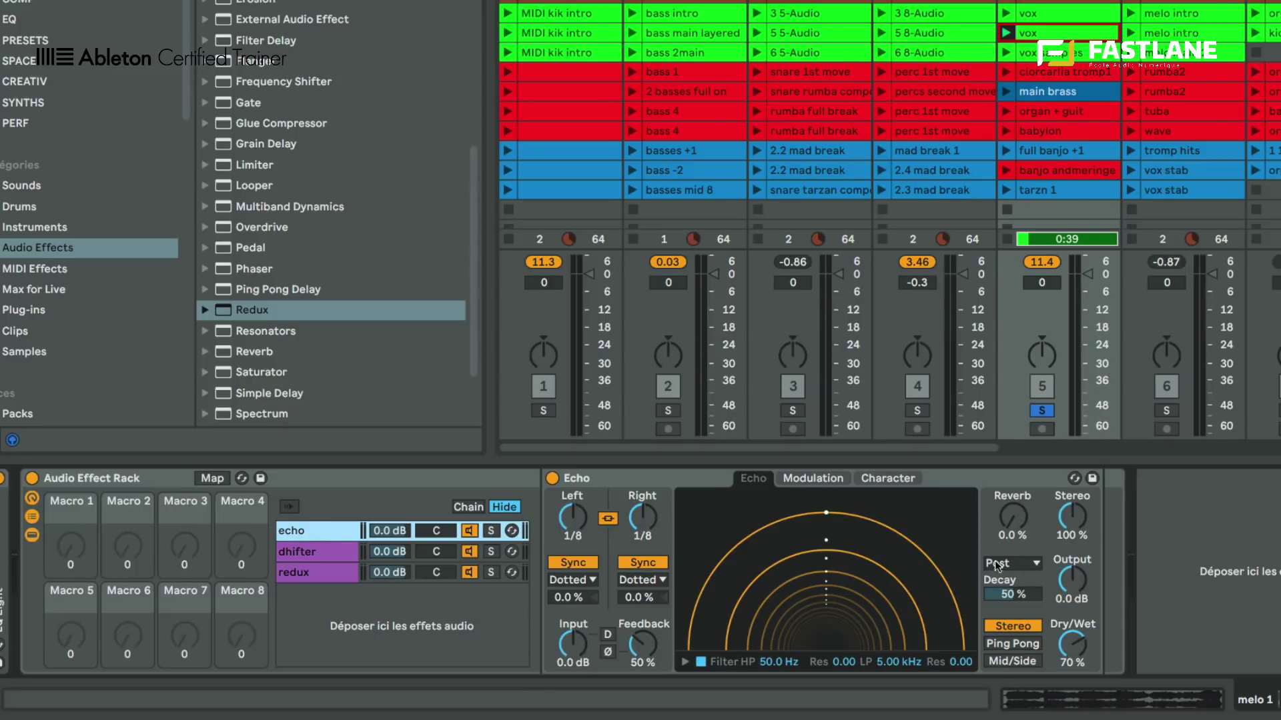
{"action": "left_click_drag", "start_coordinate": [1074, 646], "coordinate": [1074, 674]}
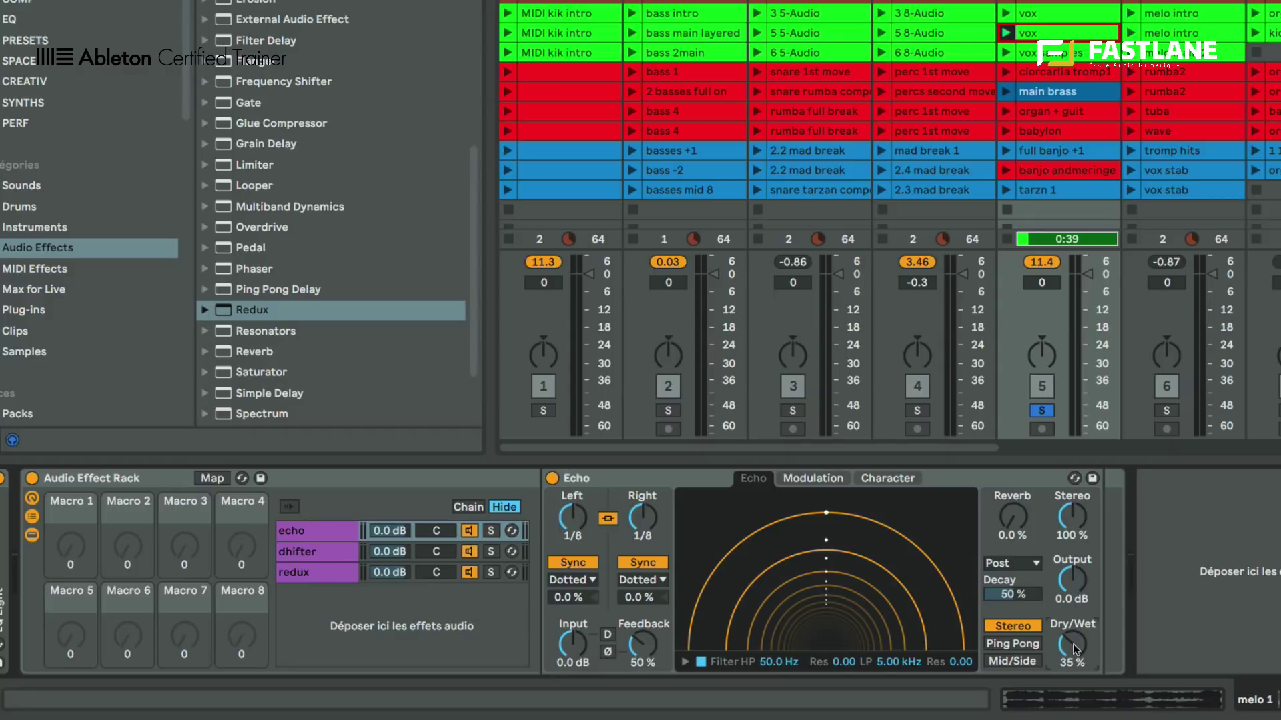
{"action": "right_click", "coordinate": [1076, 653]}
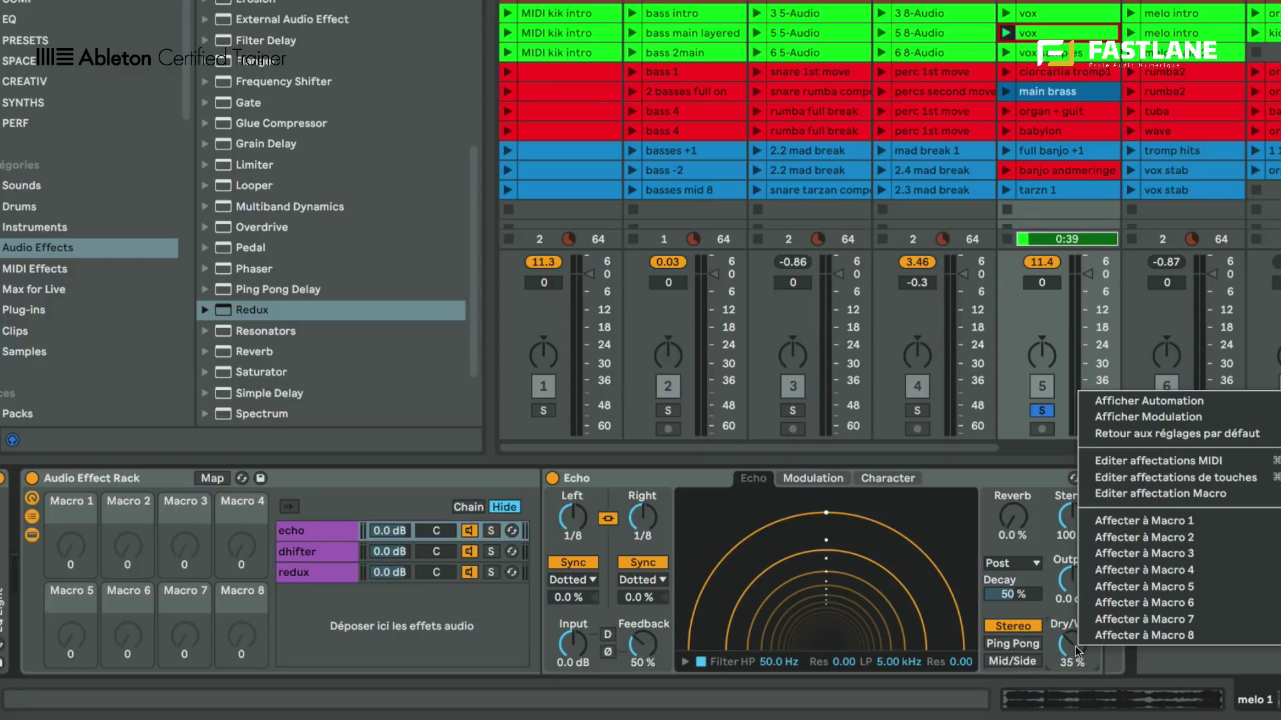
{"action": "left_click", "coordinate": [1181, 521]}
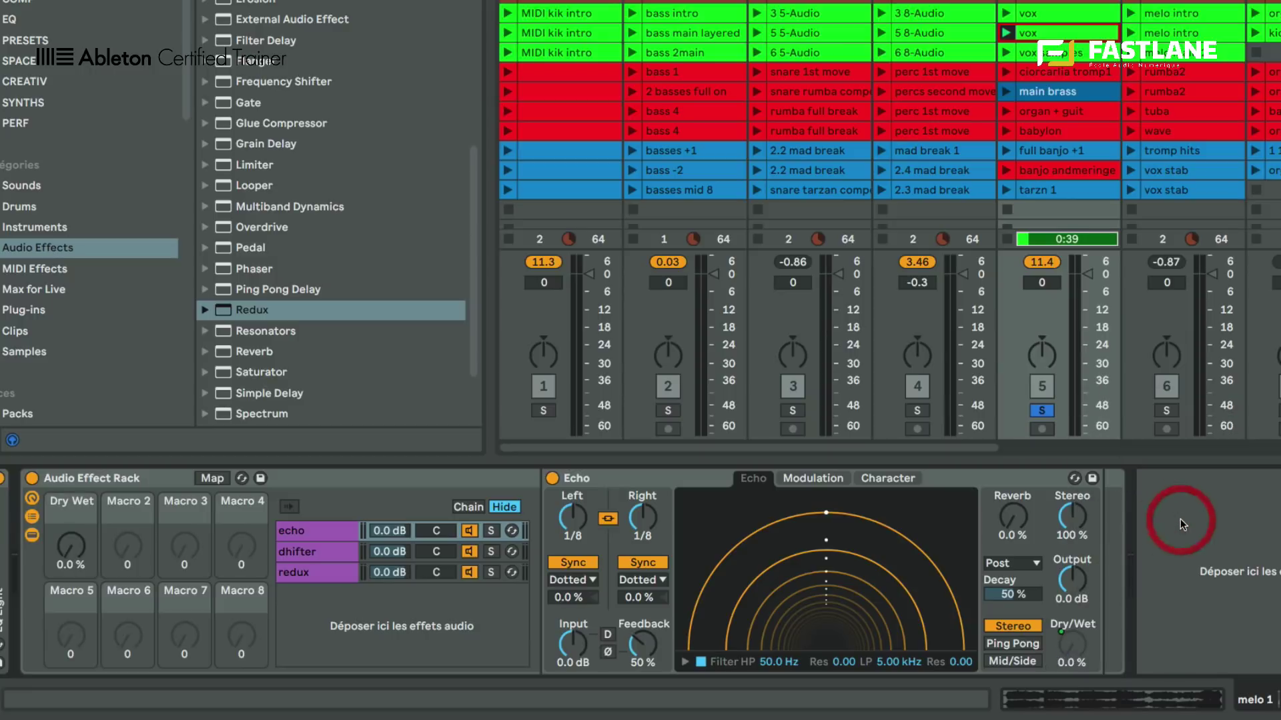
{"action": "right_click", "coordinate": [637, 650]}
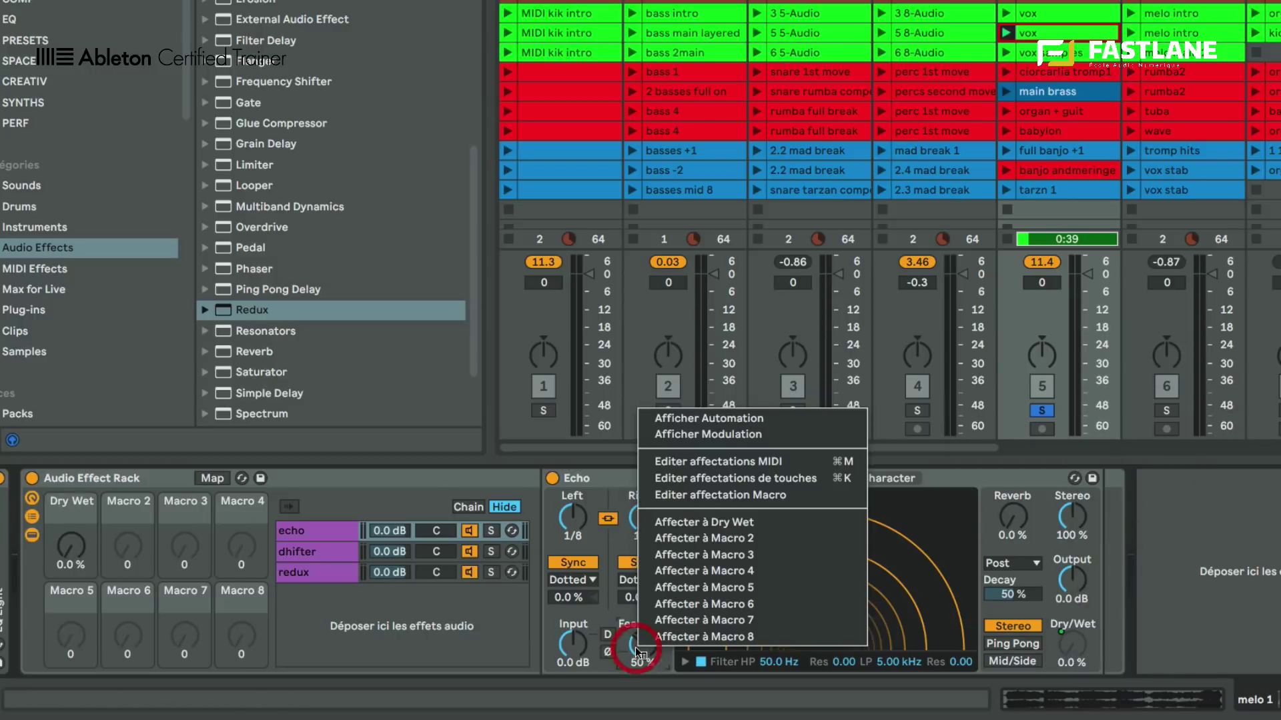
{"action": "left_click", "coordinate": [666, 526]}
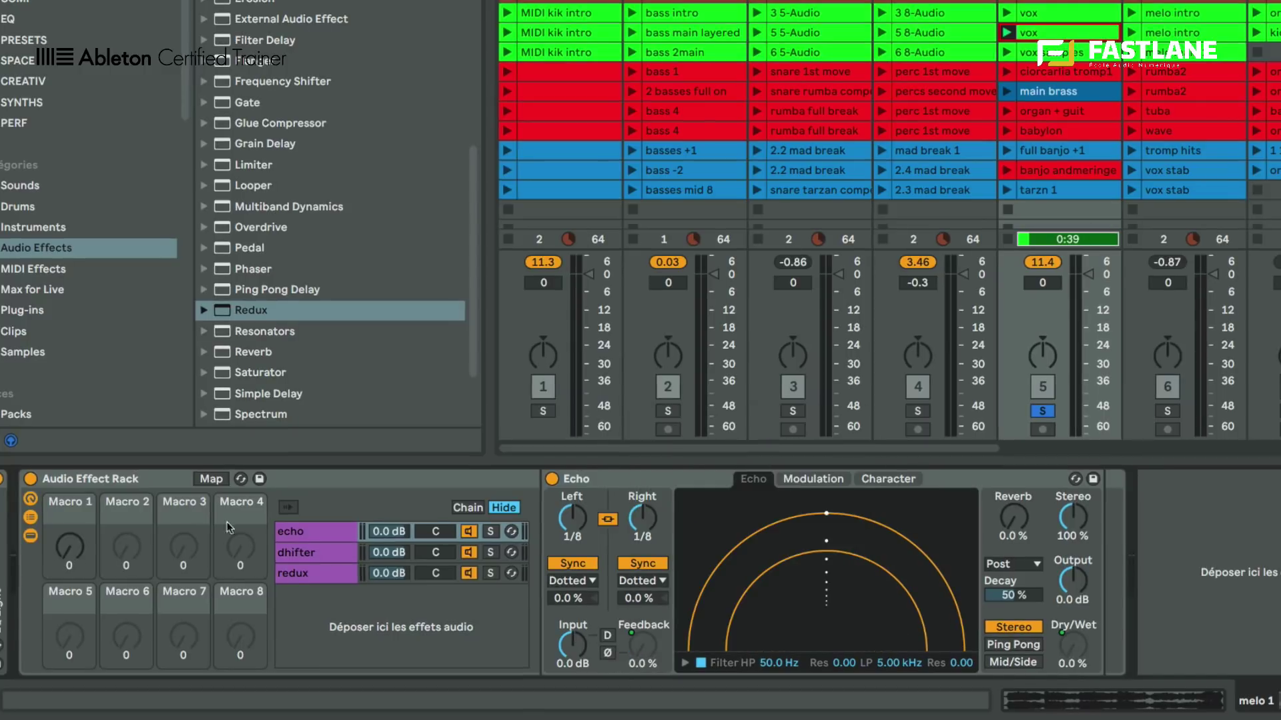
Step: Limit the Macro 1 range to a maximum of 87 % for Echo Feedback and 44 % for Dry/Wet, and turn the macro up to 127
{"action": "mouse_move", "coordinate": [75, 556]}
{"action": "left_mouse_down"}
{"action": "mouse_move", "coordinate": [75, 454]}
{"action": "mouse_move", "coordinate": [69, 613]}
{"action": "mouse_move", "coordinate": [69, 567]}
{"action": "left_mouse_up"}
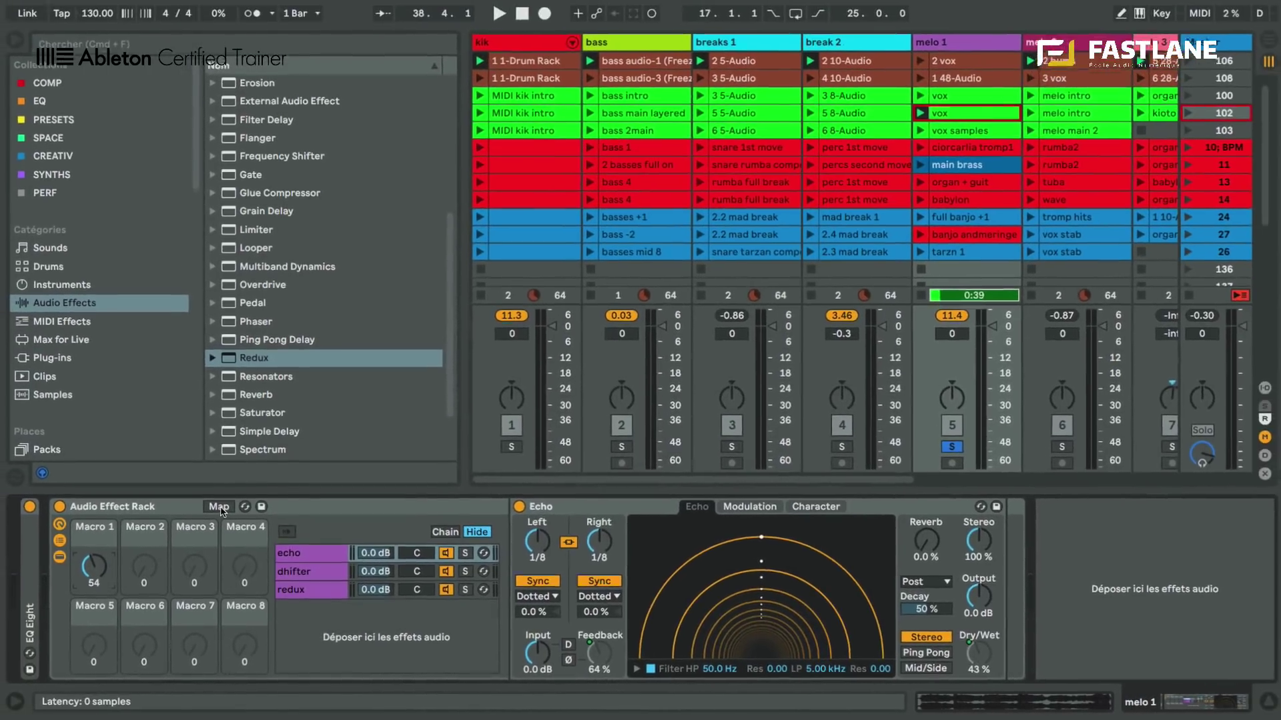
{"action": "left_click", "coordinate": [216, 499]}
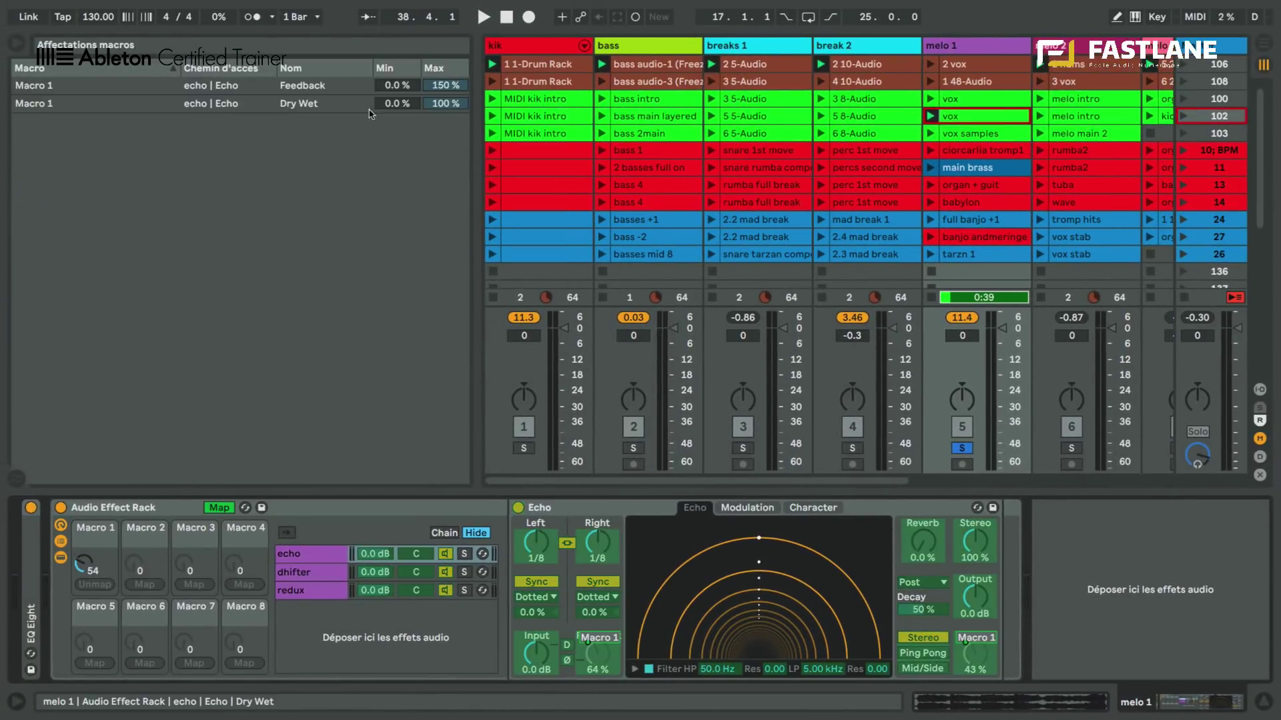
{"action": "left_click_drag", "start_coordinate": [436, 106], "coordinate": [437, 113]}
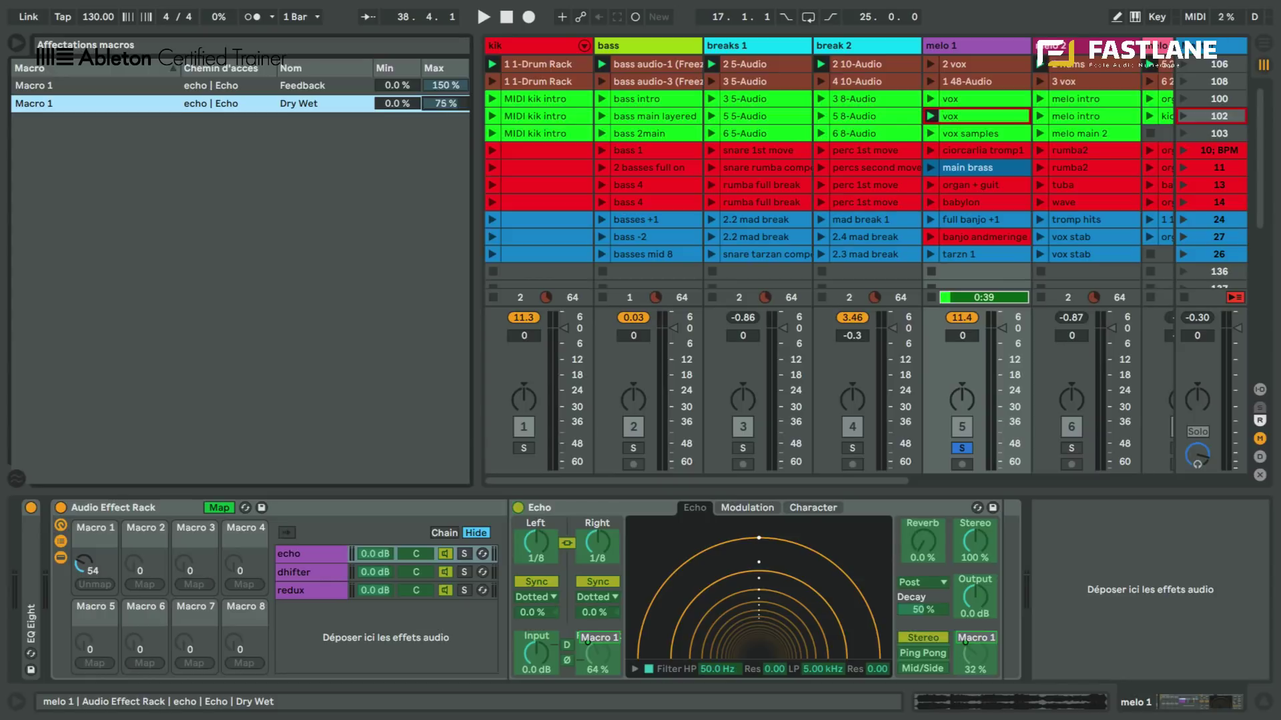
{"action": "left_click_drag", "start_coordinate": [440, 85], "coordinate": [441, 107]}
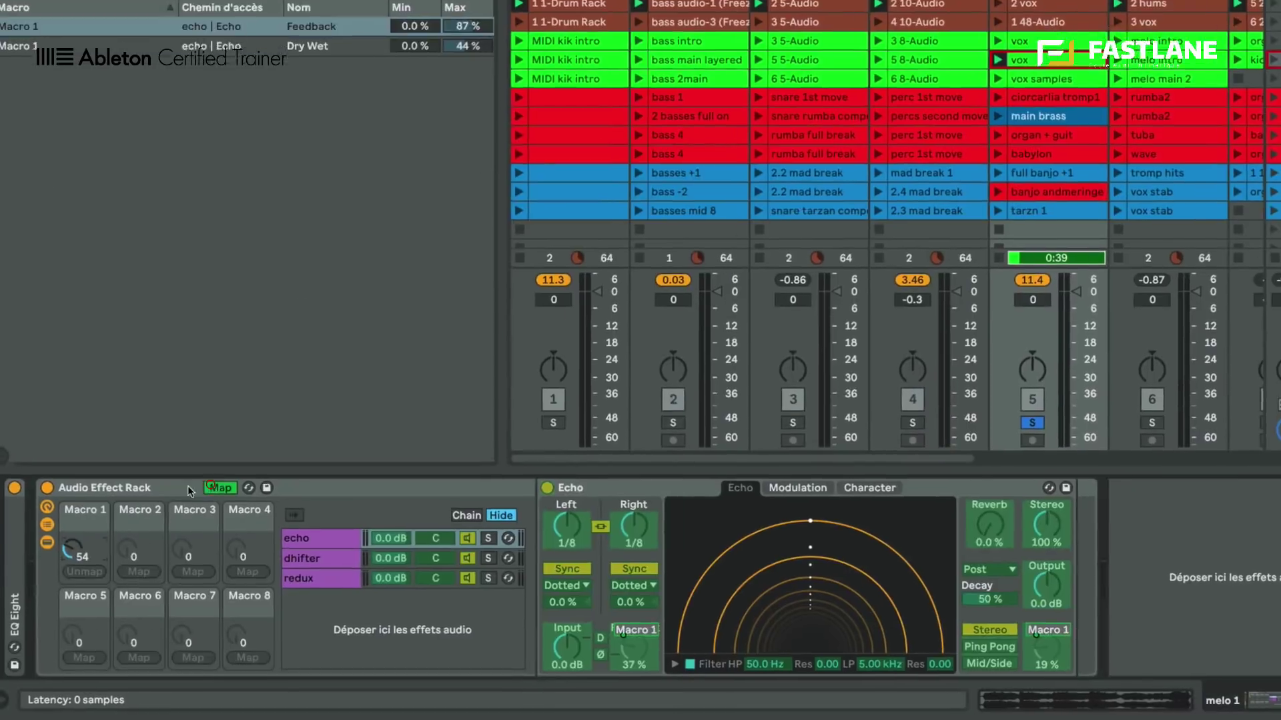
{"action": "left_click", "coordinate": [218, 508]}
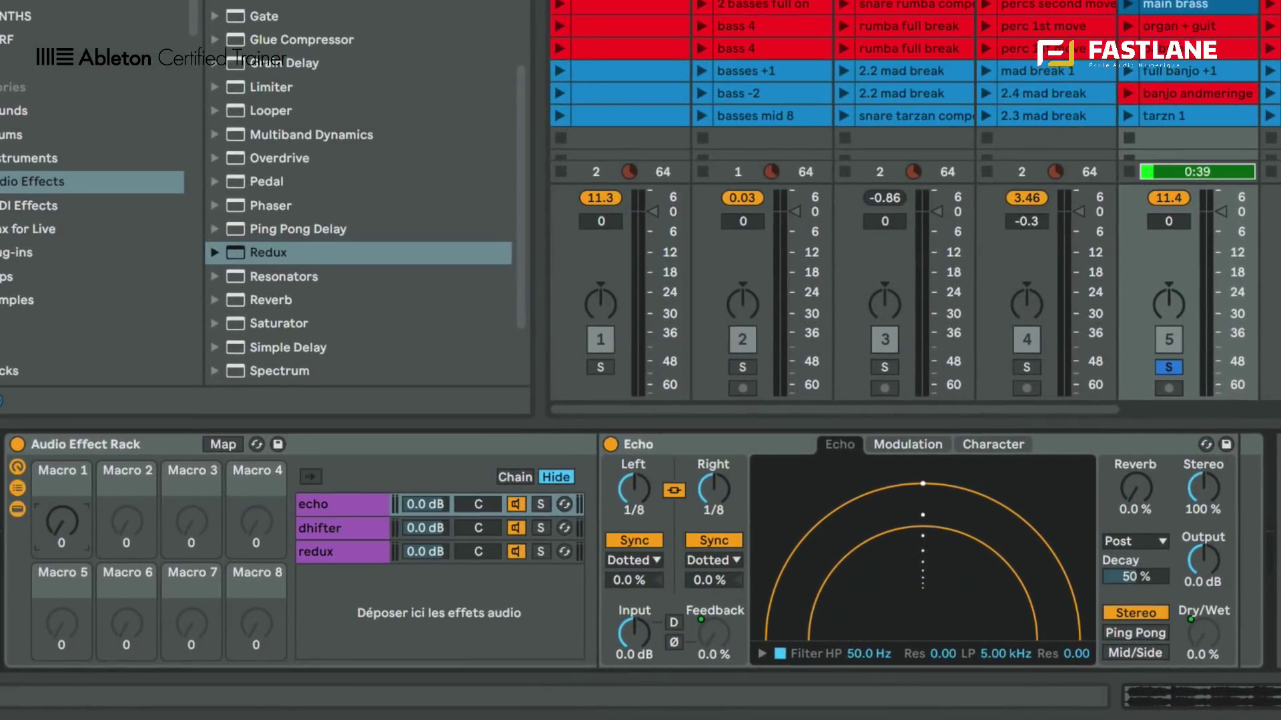
{"action": "left_click_drag", "start_coordinate": [65, 553], "coordinate": [66, 507]}
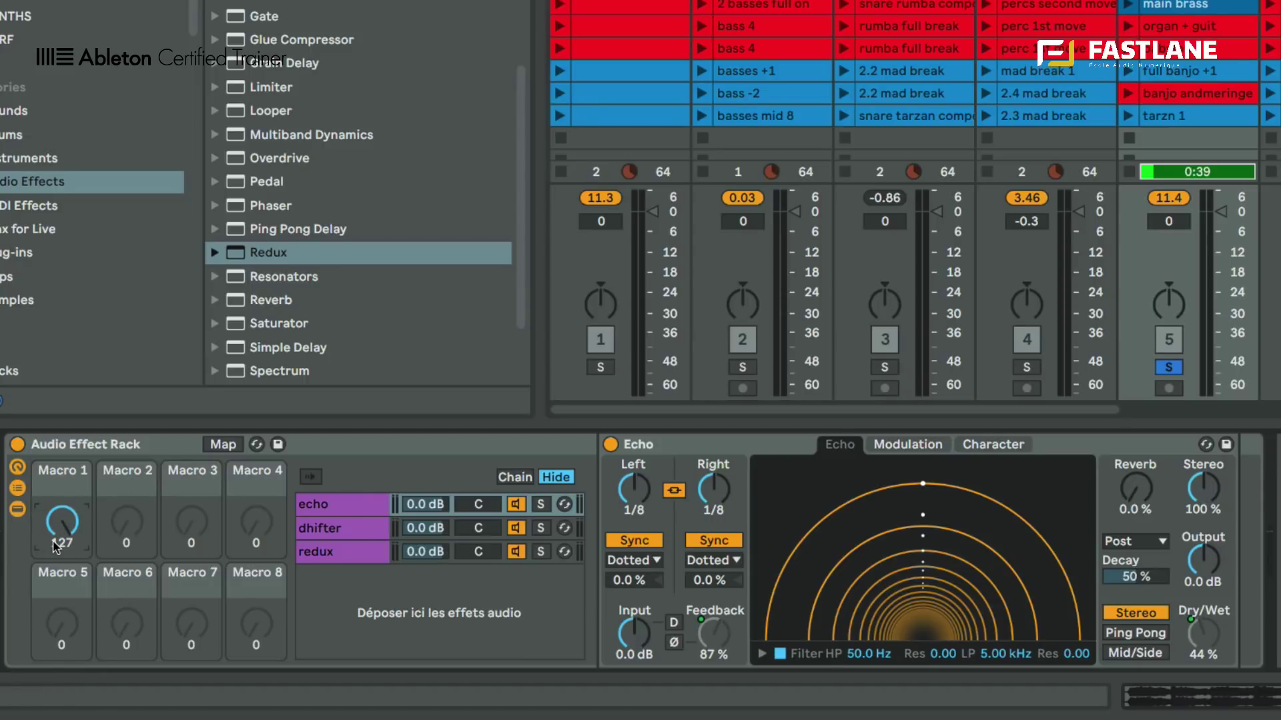
Step: Assign the Fine frequency of the Frequency Shifter in the dhifter chain to Macro 1
{"action": "left_click", "coordinate": [314, 534]}
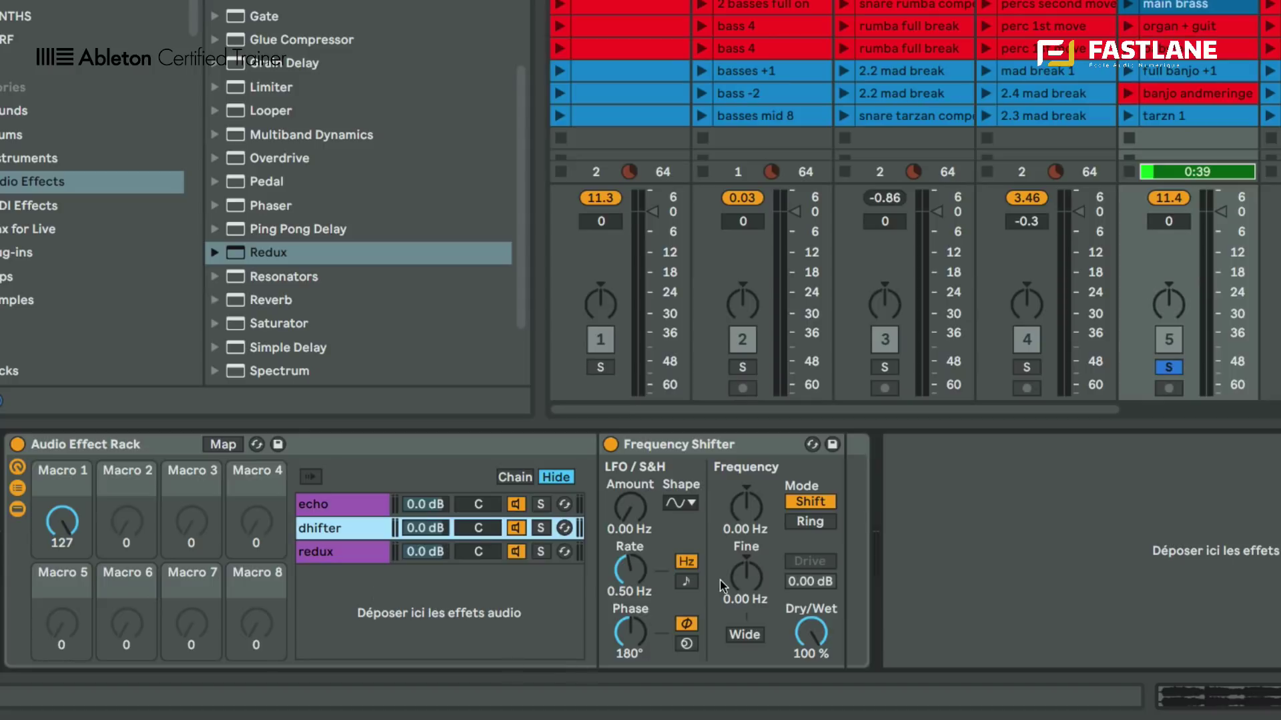
{"action": "left_click", "coordinate": [743, 581]}
{"action": "right_click", "coordinate": [742, 581]}
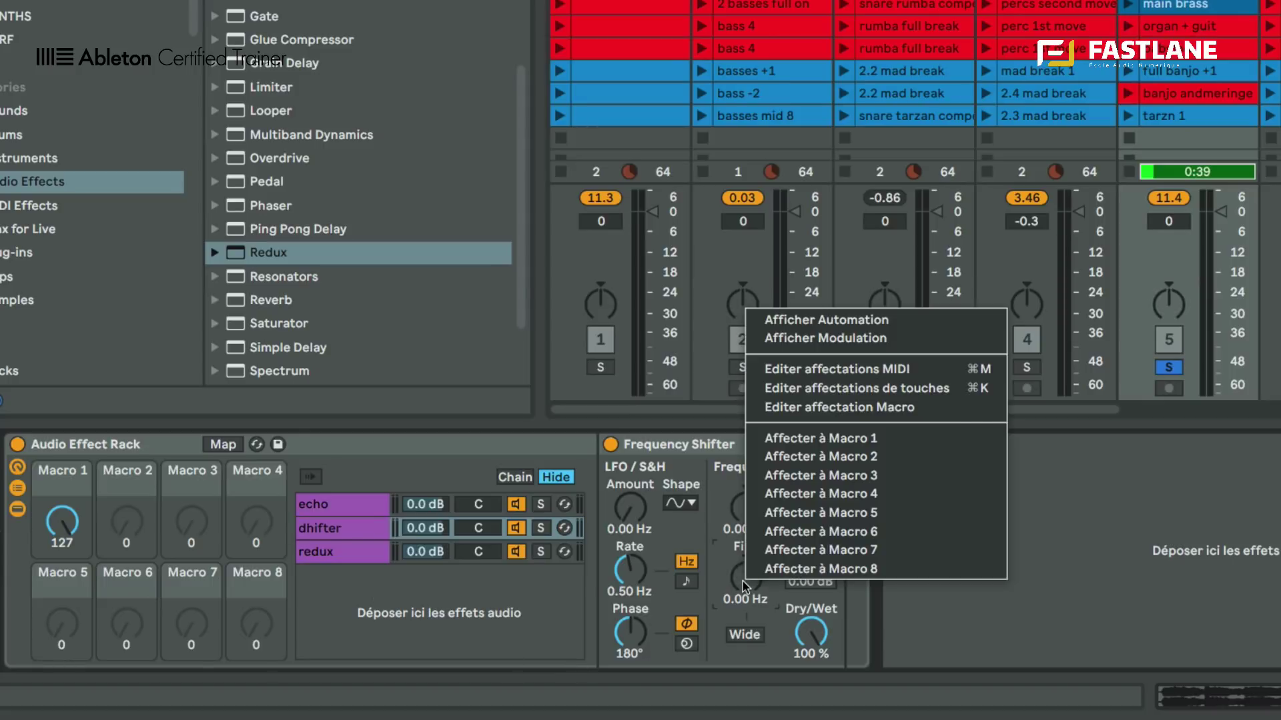
{"action": "left_click", "coordinate": [780, 444]}
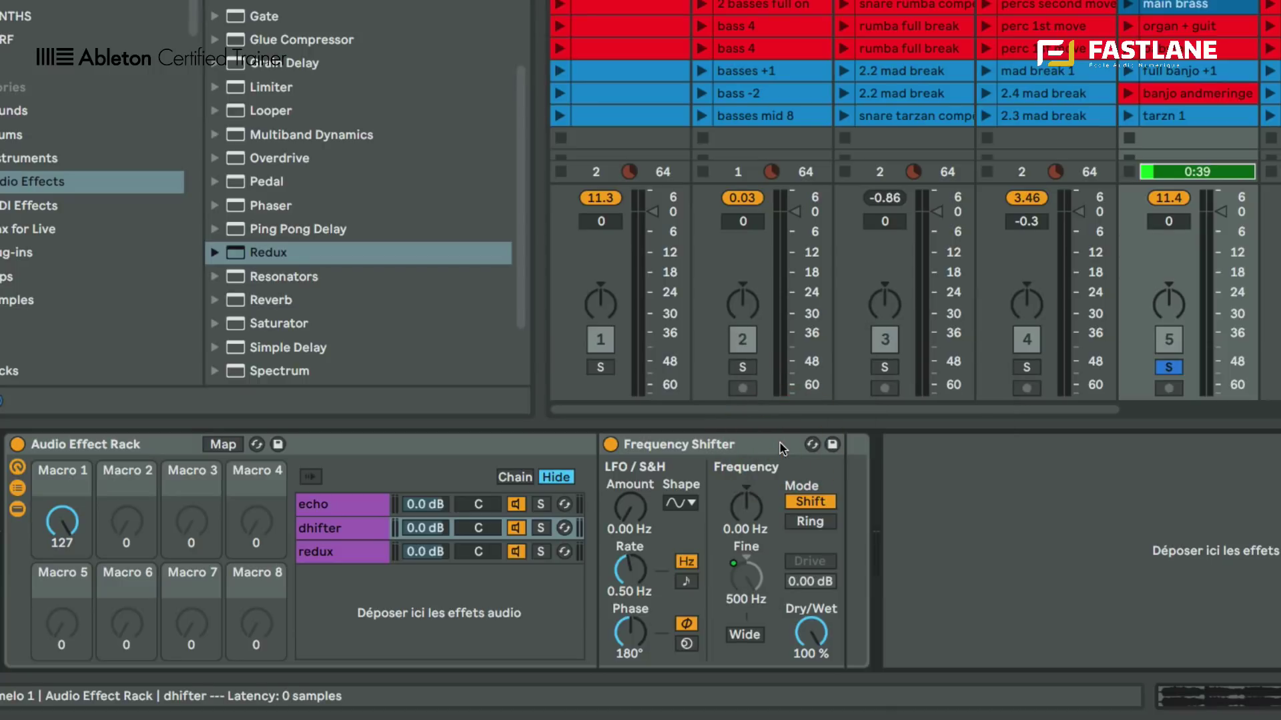
Step: Assign the Downsample amount of Redux in the redux chain to Macro 1
{"action": "left_click", "coordinate": [400, 552]}
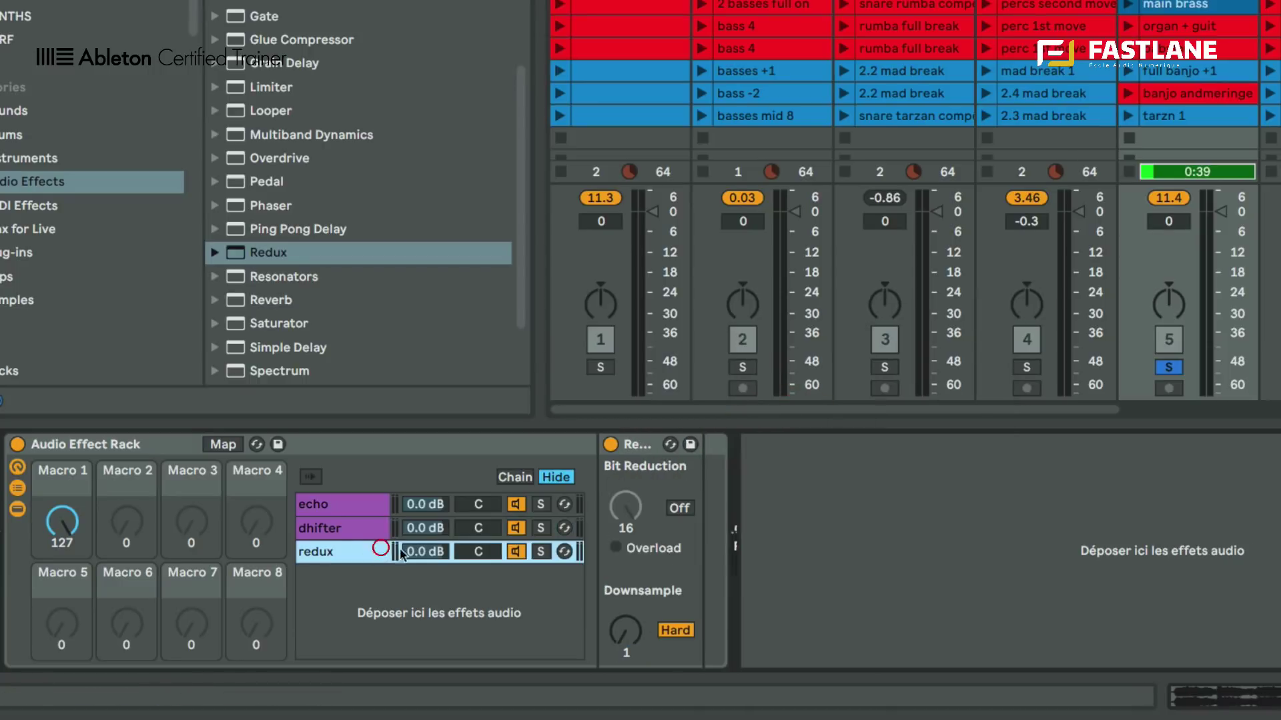
{"action": "right_click", "coordinate": [627, 627]}
{"action": "left_click", "coordinate": [675, 477]}
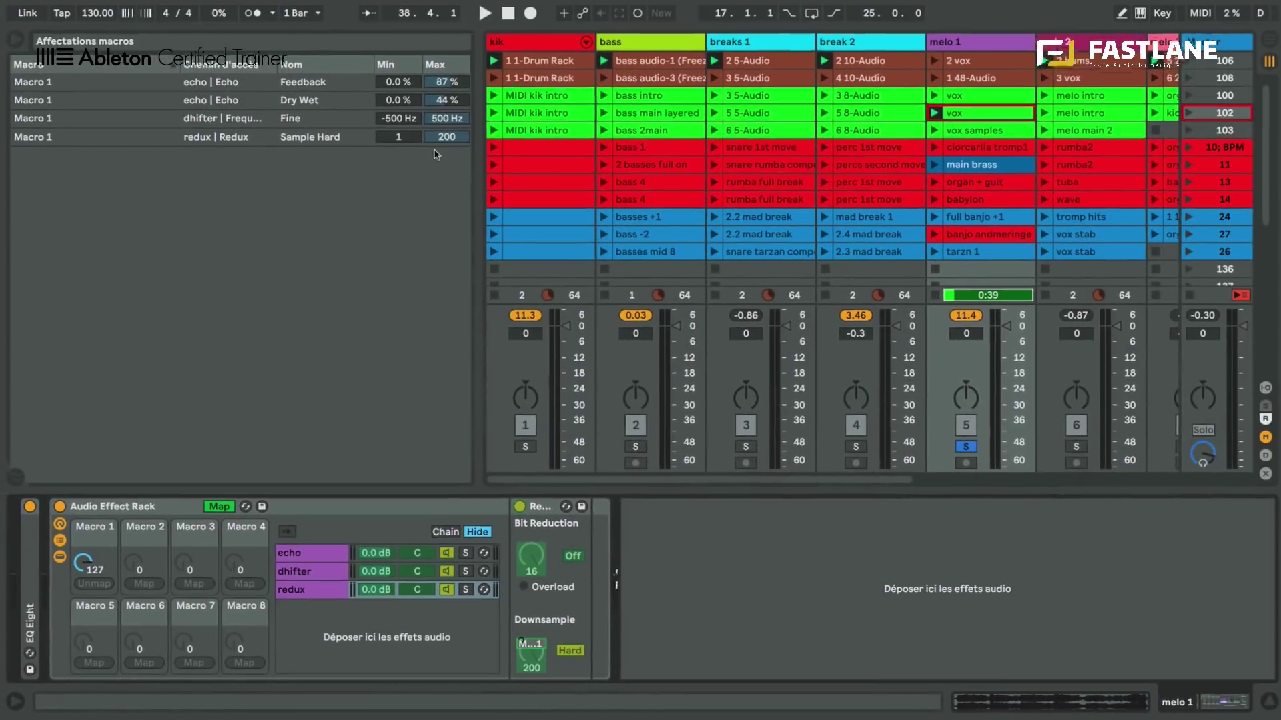
Step: Set the Macro 1 maximum for Redux Sample Hard to 15, exit mapping mode and hide the browser
{"action": "left_click_drag", "start_coordinate": [447, 133], "coordinate": [447, 160]}
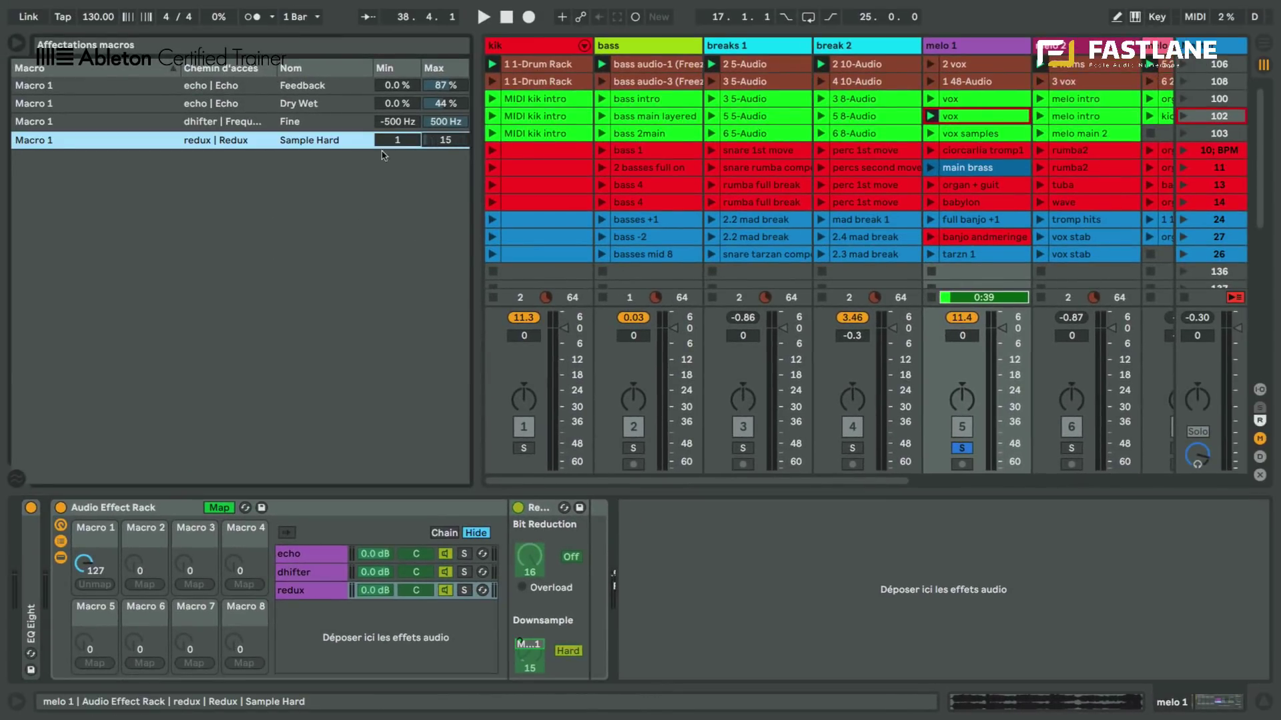
{"action": "left_click", "coordinate": [220, 509]}
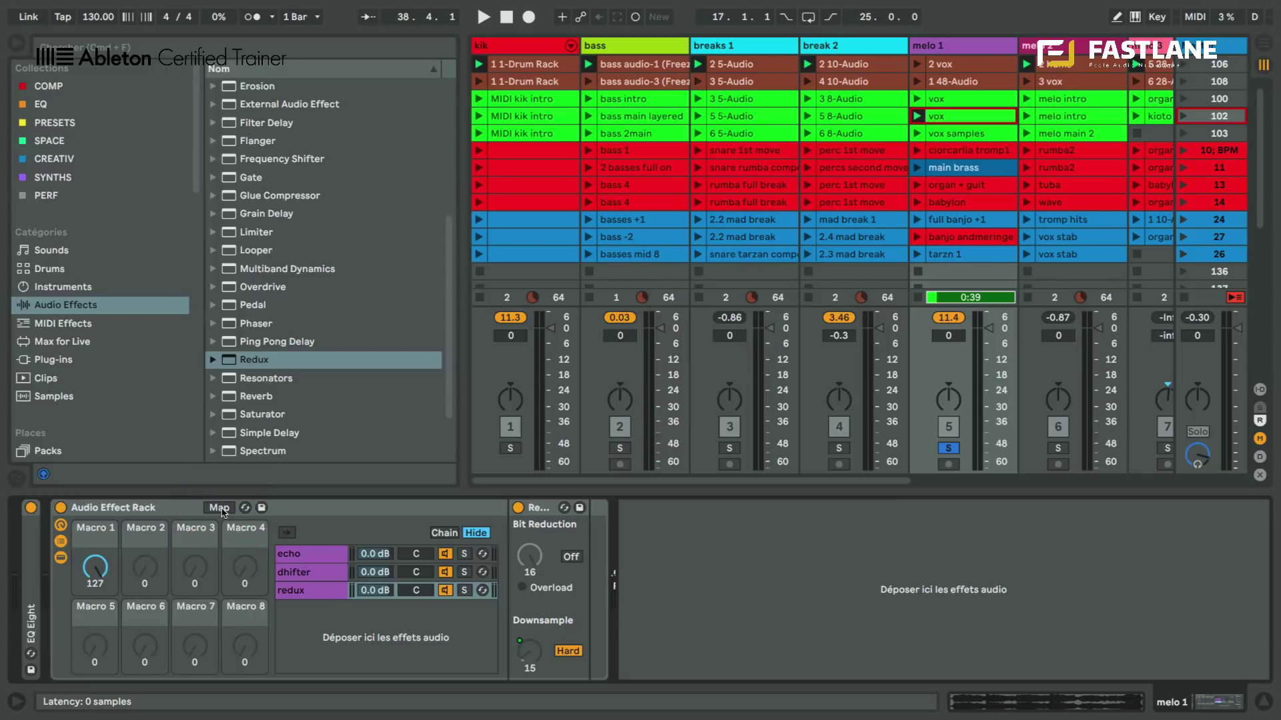
{"action": "key", "text": "ctrl+alt+b"}
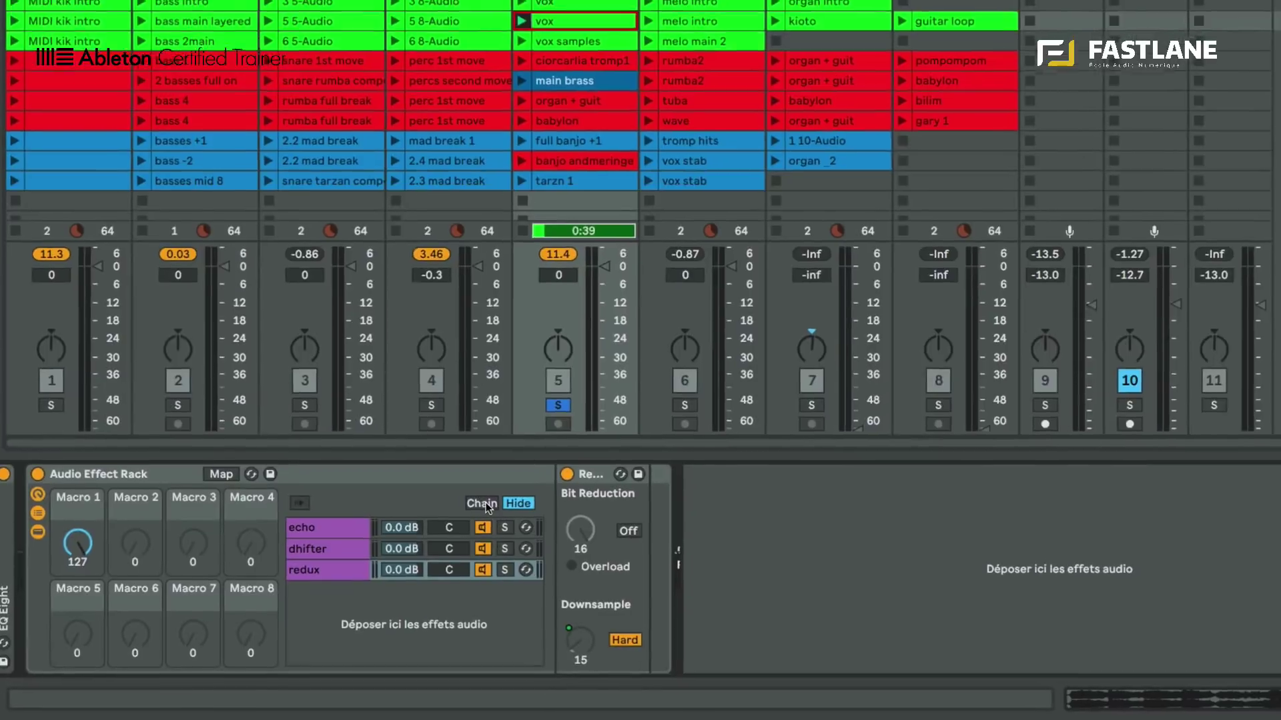
Step: Show the rack's chain zones, keeping echo at 0 and moving the dhifter zone to 1 and the redux zone to 2
{"action": "left_click", "coordinate": [445, 533]}
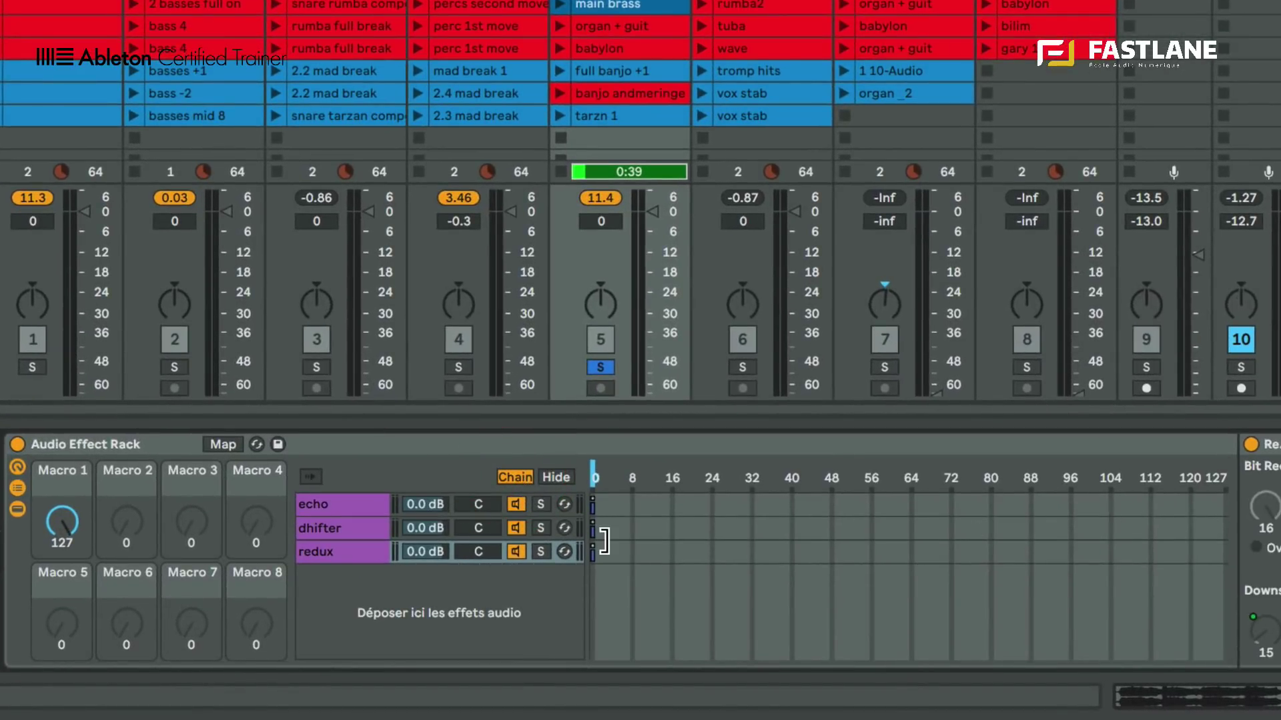
{"action": "left_click", "coordinate": [370, 505]}
{"action": "left_click", "coordinate": [351, 528]}
{"action": "left_click", "coordinate": [347, 552]}
{"action": "left_click", "coordinate": [345, 505]}
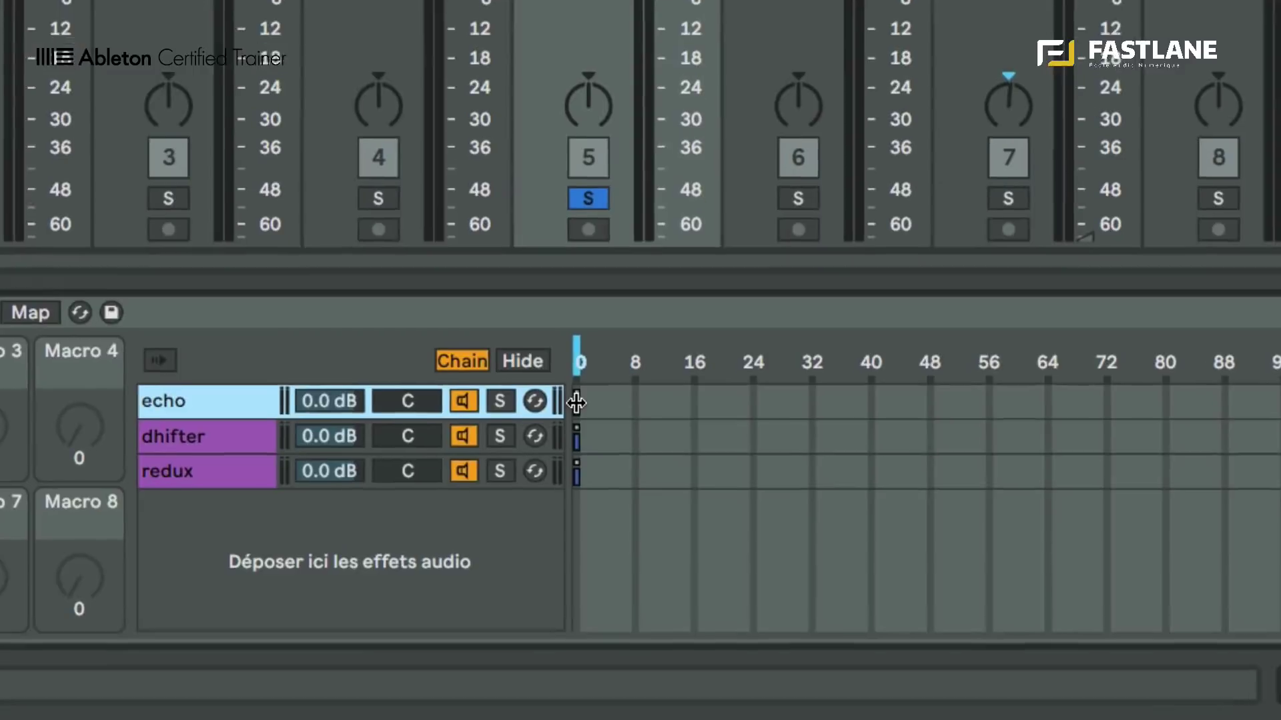
{"action": "left_click_drag", "start_coordinate": [585, 455], "coordinate": [590, 455]}
{"action": "left_click_drag", "start_coordinate": [581, 388], "coordinate": [594, 460]}
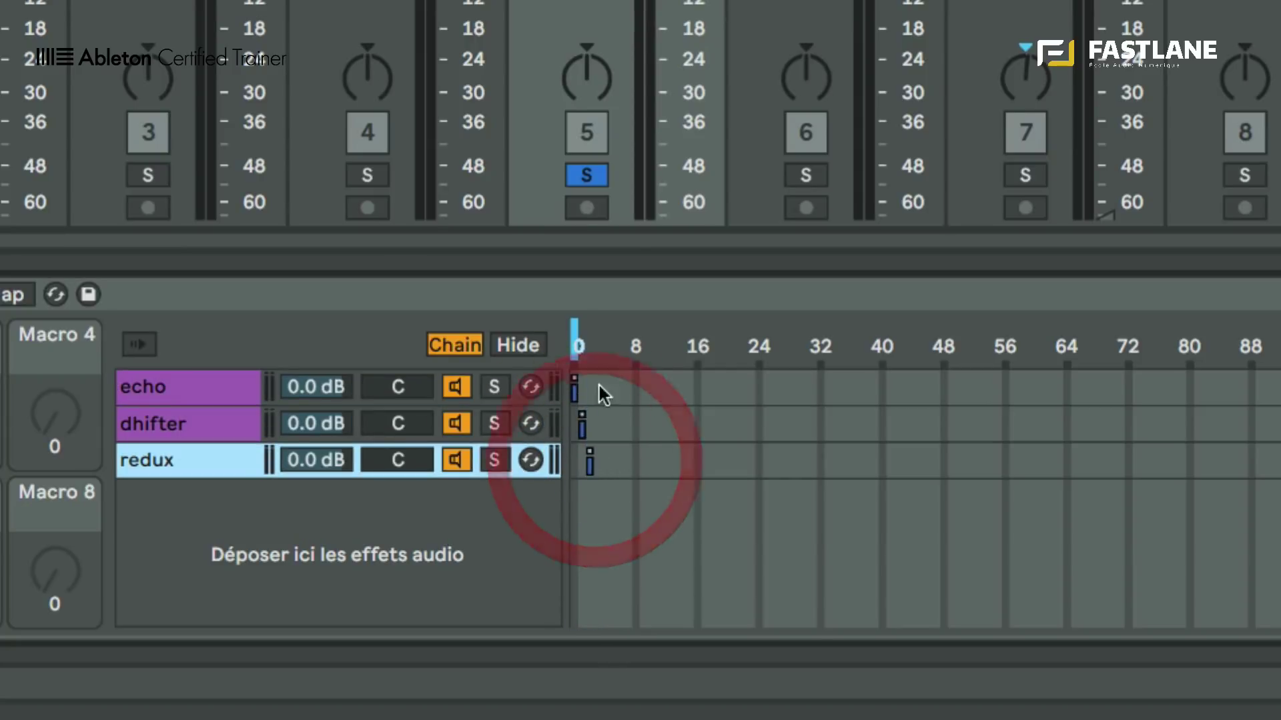
Step: Check the three chain zones, audition the chain selector at positions 2, 4 and 1, and return it to 0
{"action": "left_click", "coordinate": [226, 383]}
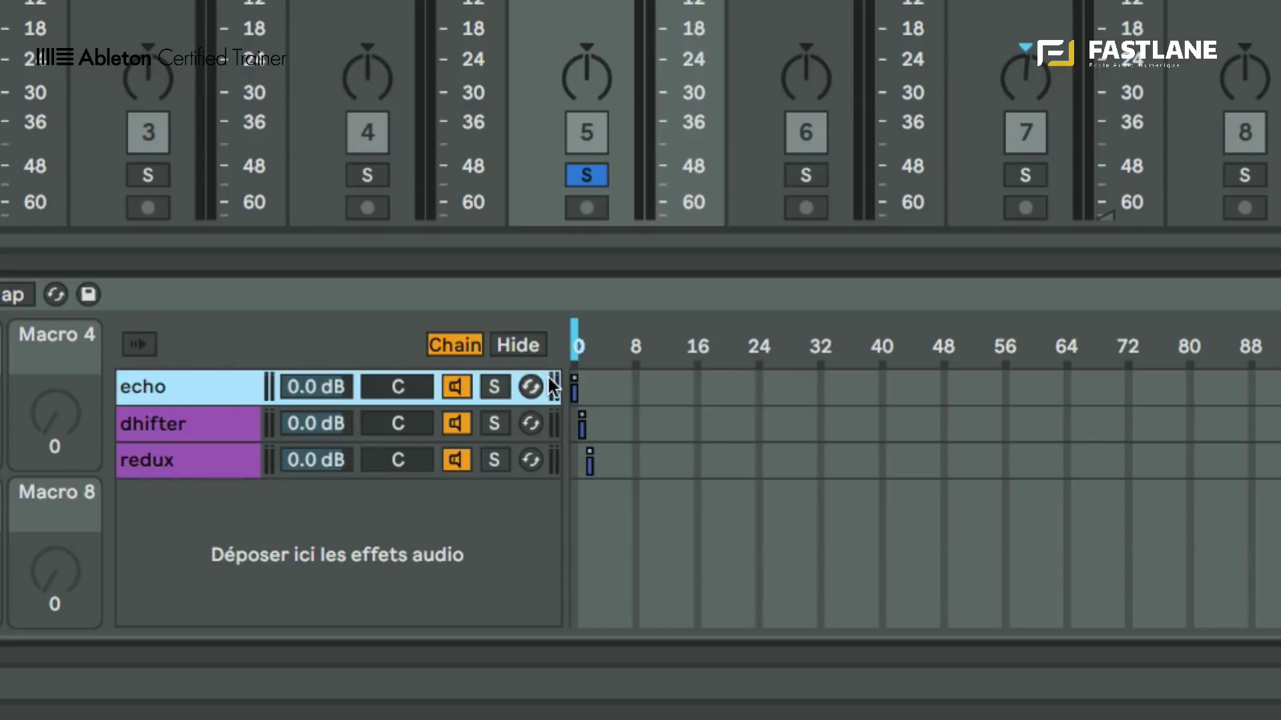
{"action": "left_click", "coordinate": [235, 424]}
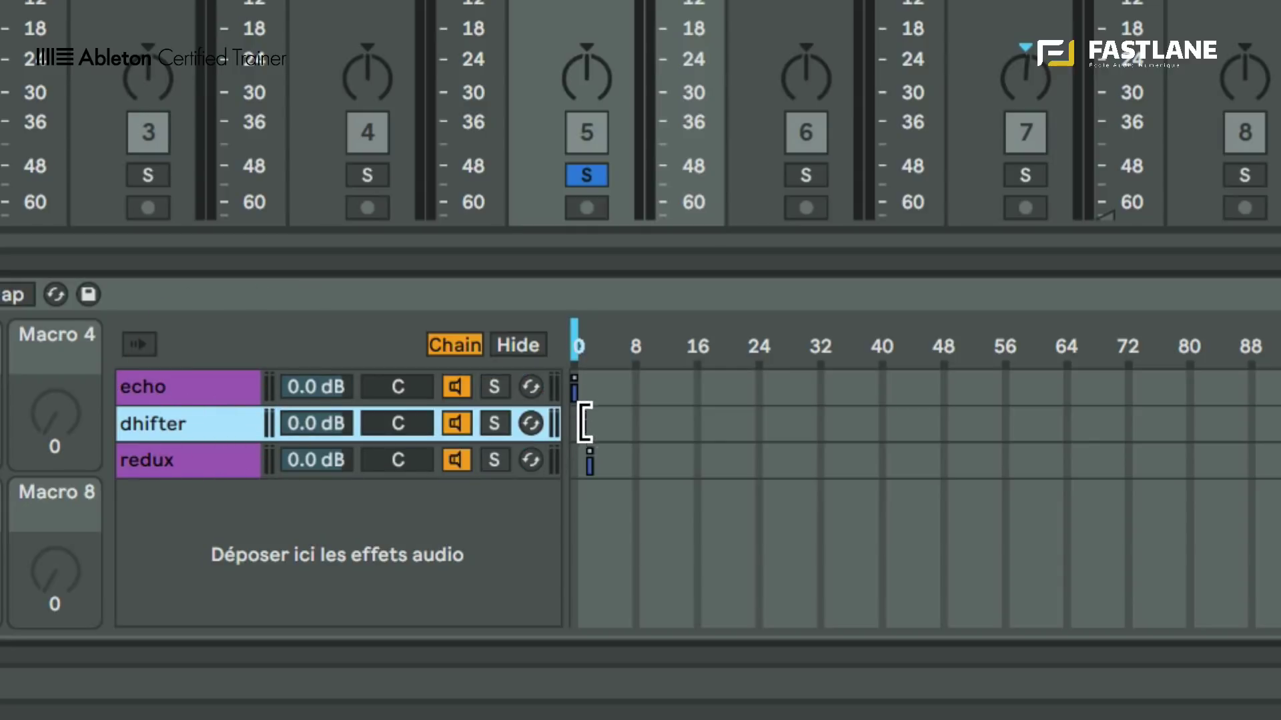
{"action": "left_click", "coordinate": [219, 468]}
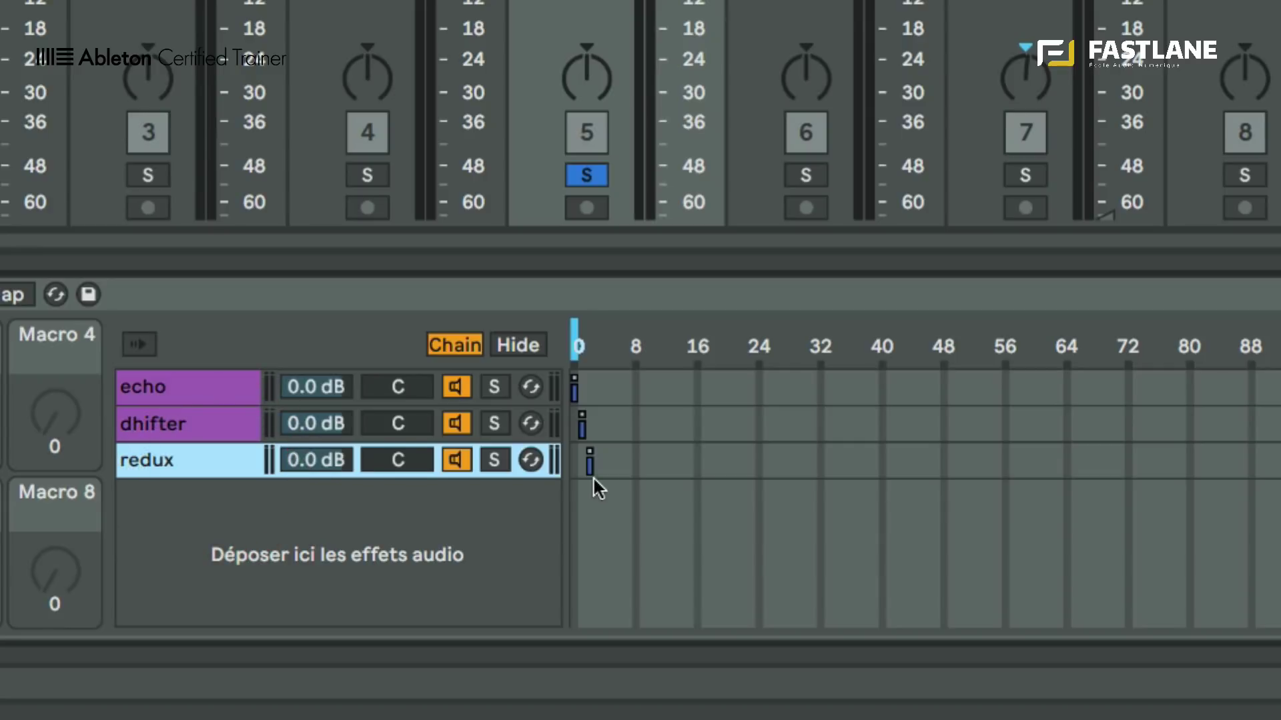
{"action": "left_click_drag", "start_coordinate": [578, 345], "coordinate": [589, 344]}
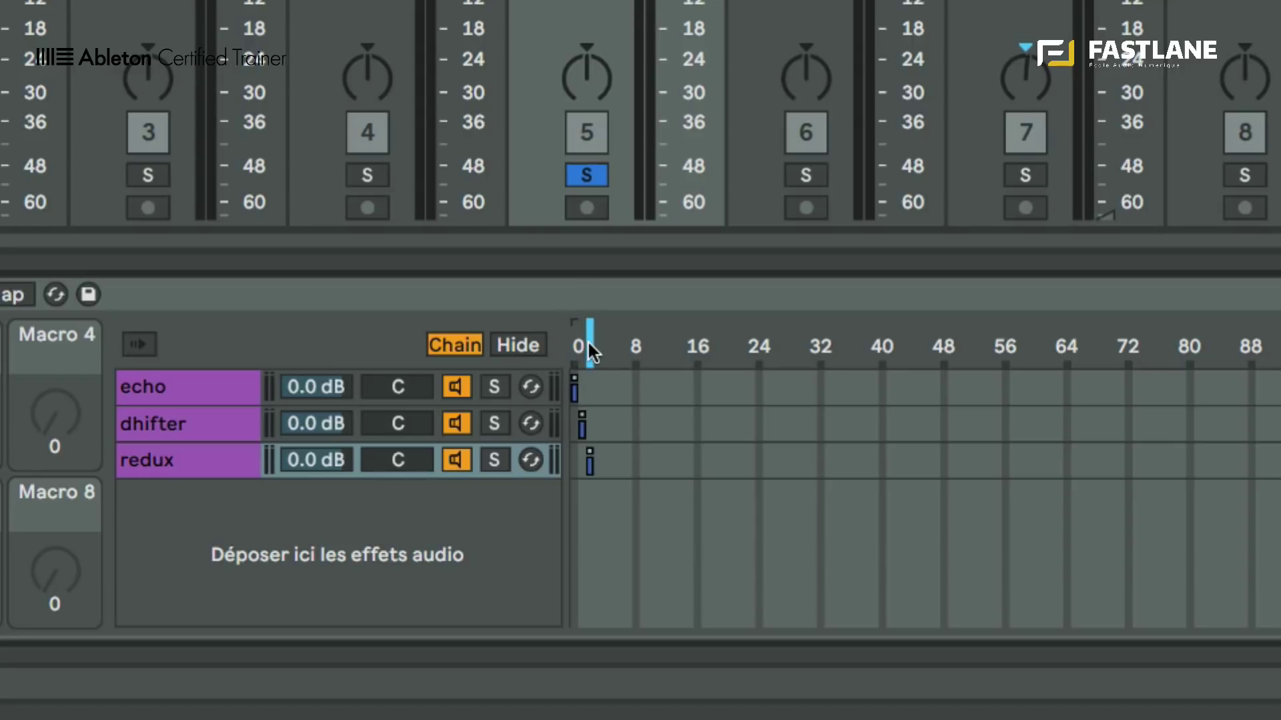
{"action": "mouse_move", "coordinate": [590, 344]}
{"action": "left_mouse_down"}
{"action": "mouse_move", "coordinate": [575, 344]}
{"action": "mouse_move", "coordinate": [605, 344]}
{"action": "left_mouse_up"}
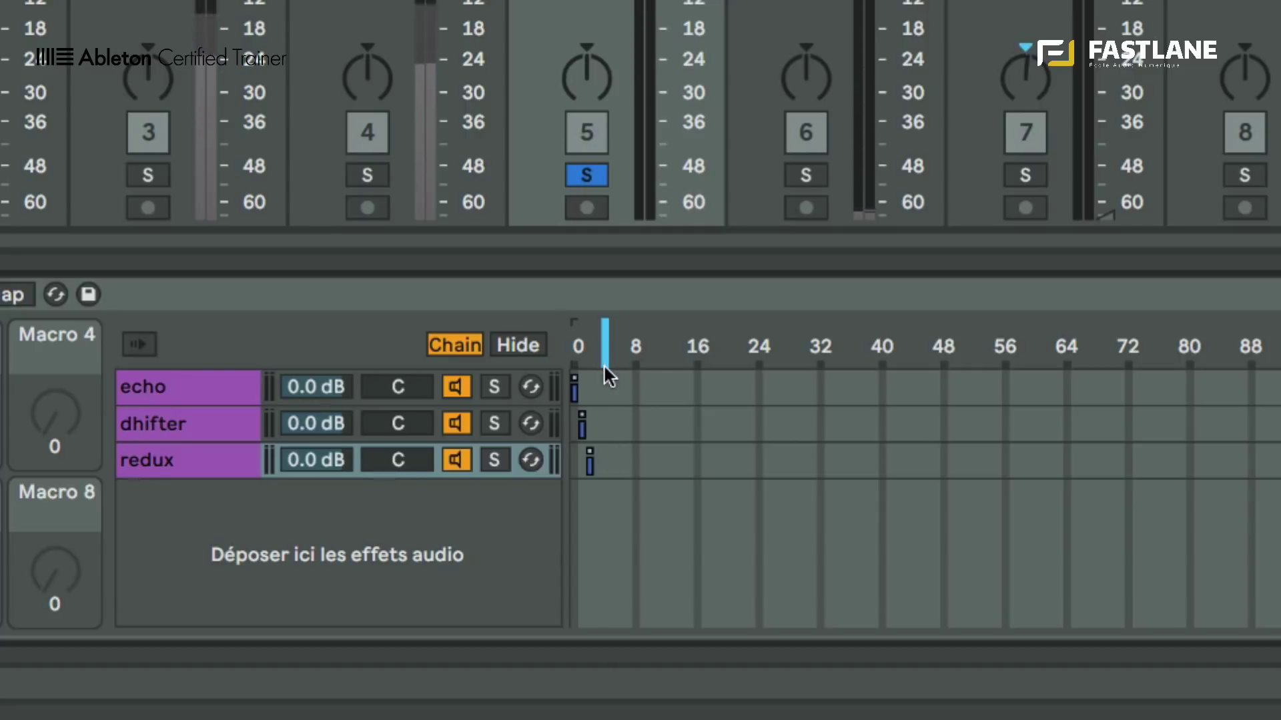
{"action": "left_click_drag", "start_coordinate": [605, 335], "coordinate": [589, 335]}
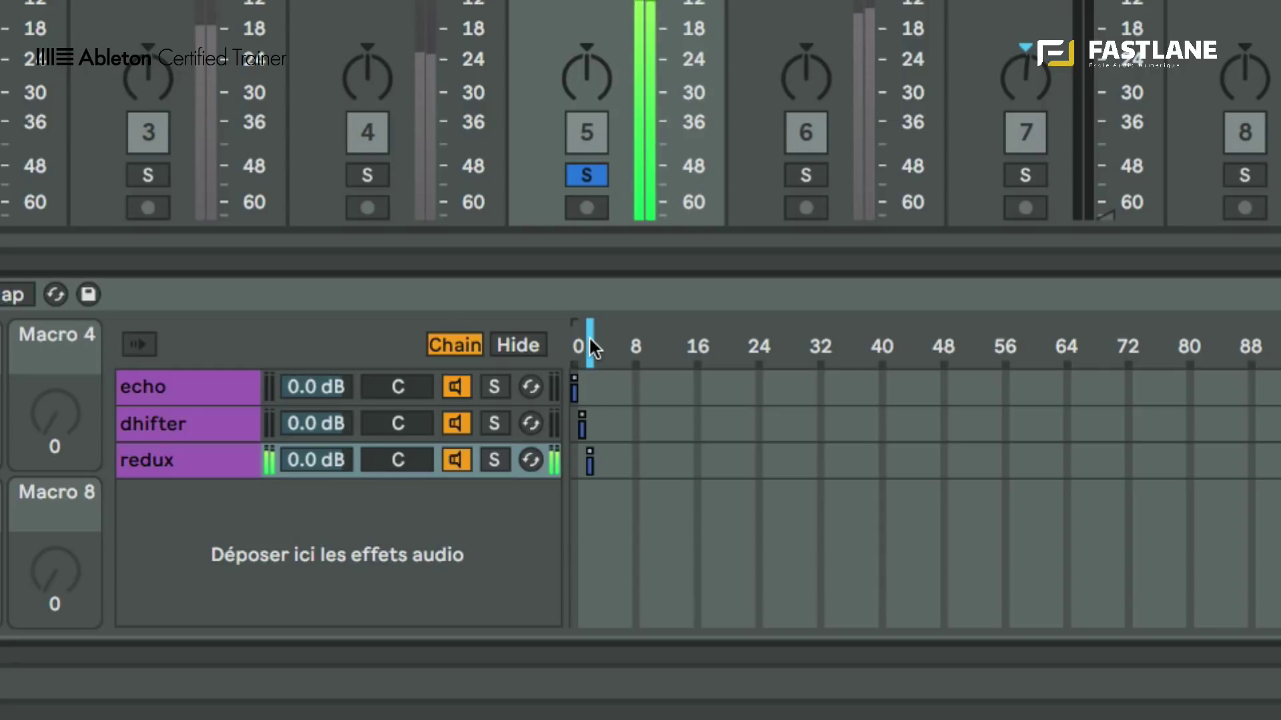
{"action": "key", "text": "space"}
{"action": "key", "text": "Left"}
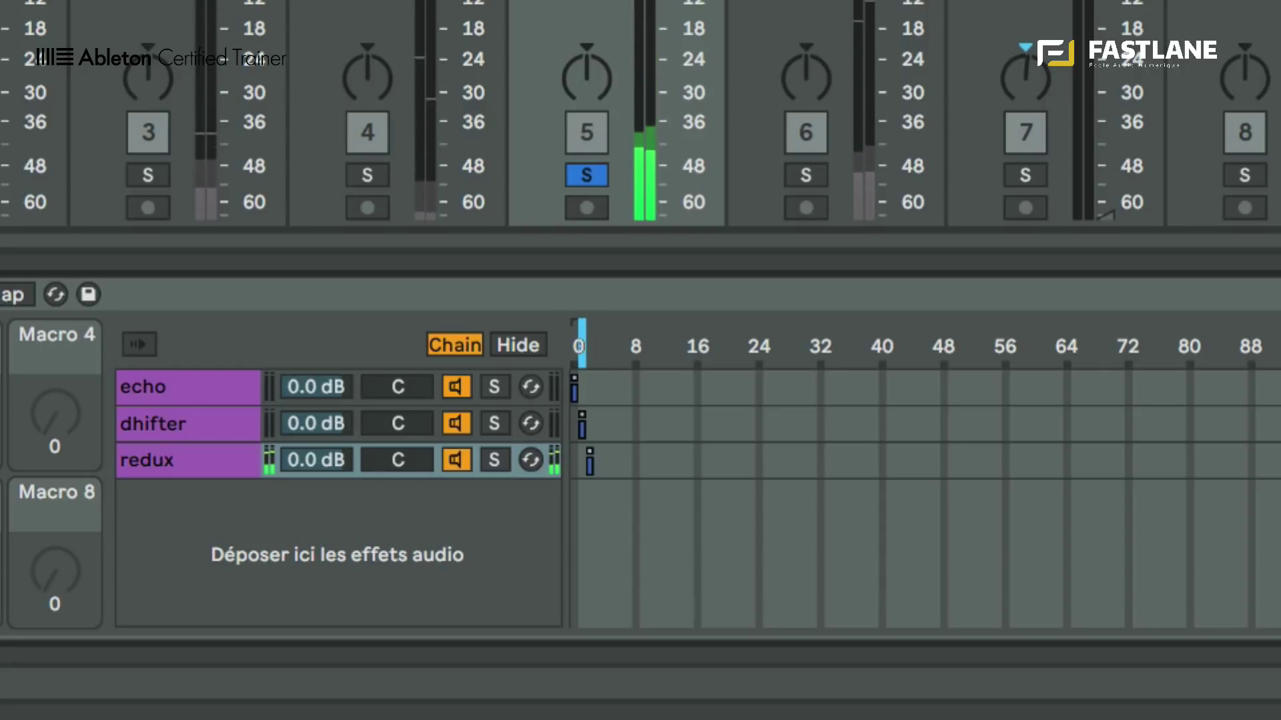
{"action": "left_click", "coordinate": [575, 331]}
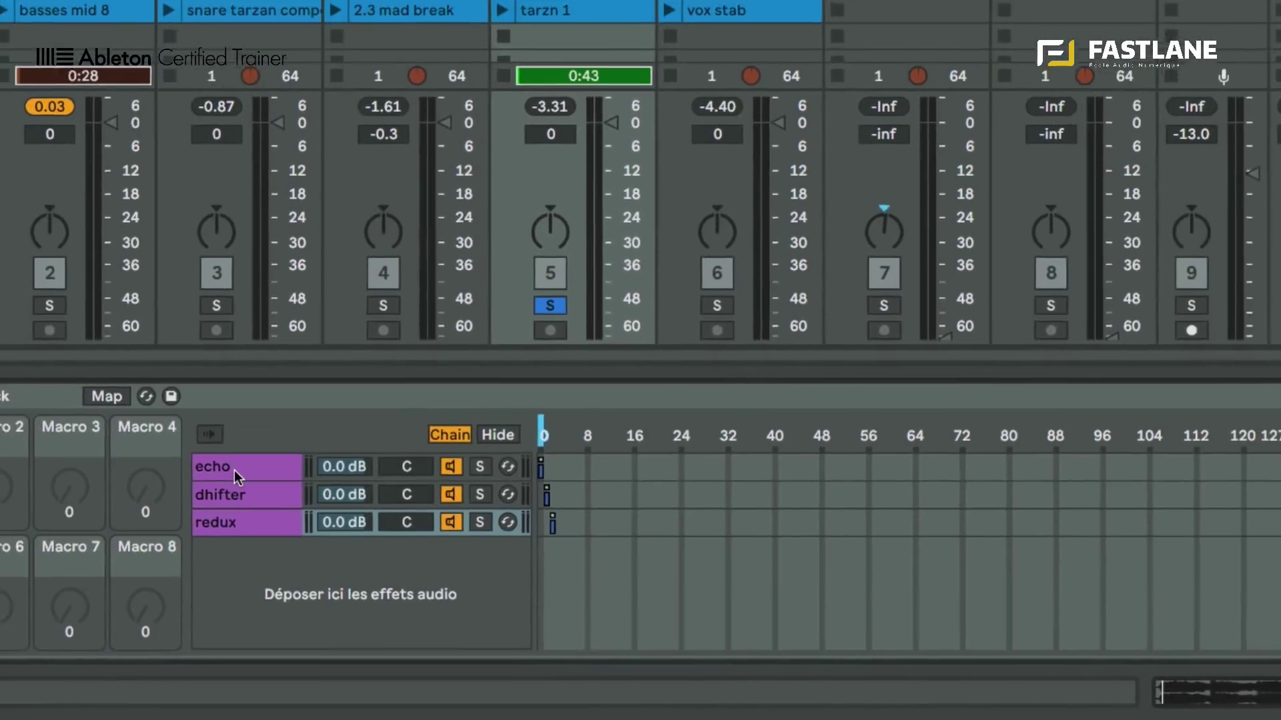
Step: Inspect the devices inside the echo, dhifter and redux chains in turn
{"action": "left_click", "coordinate": [171, 395]}
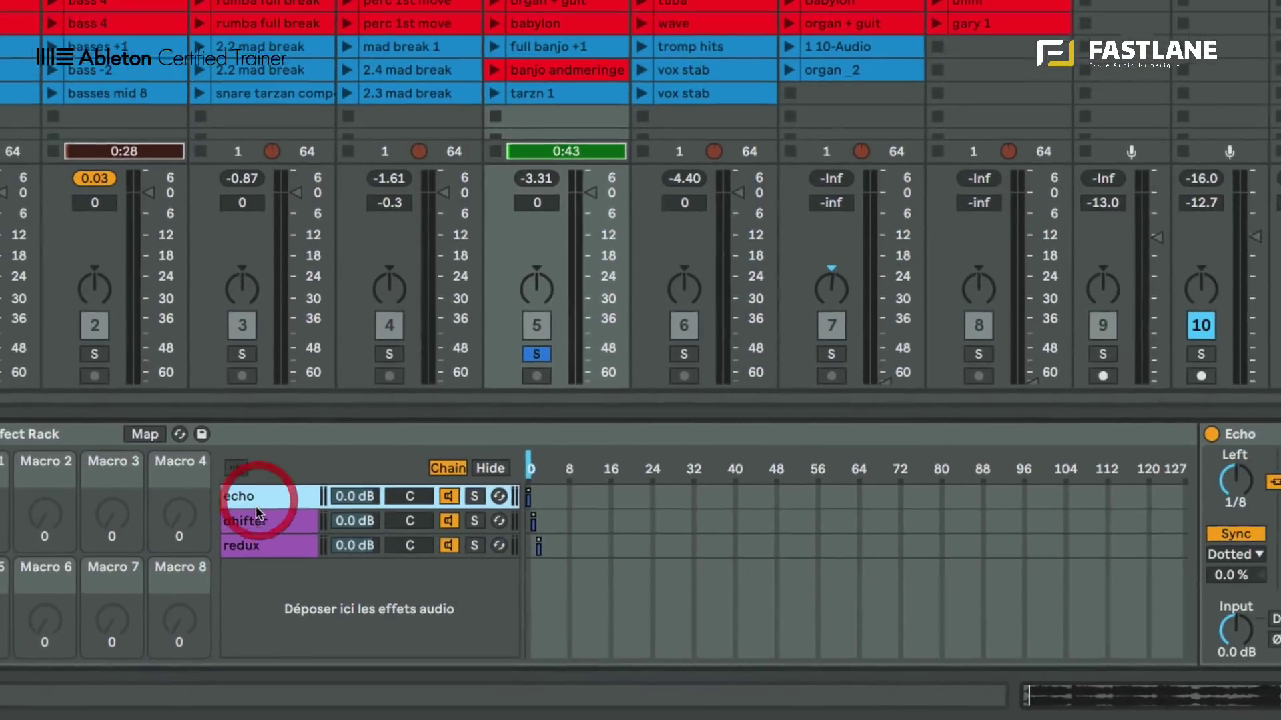
{"action": "left_click", "coordinate": [256, 519]}
{"action": "left_click", "coordinate": [250, 543]}
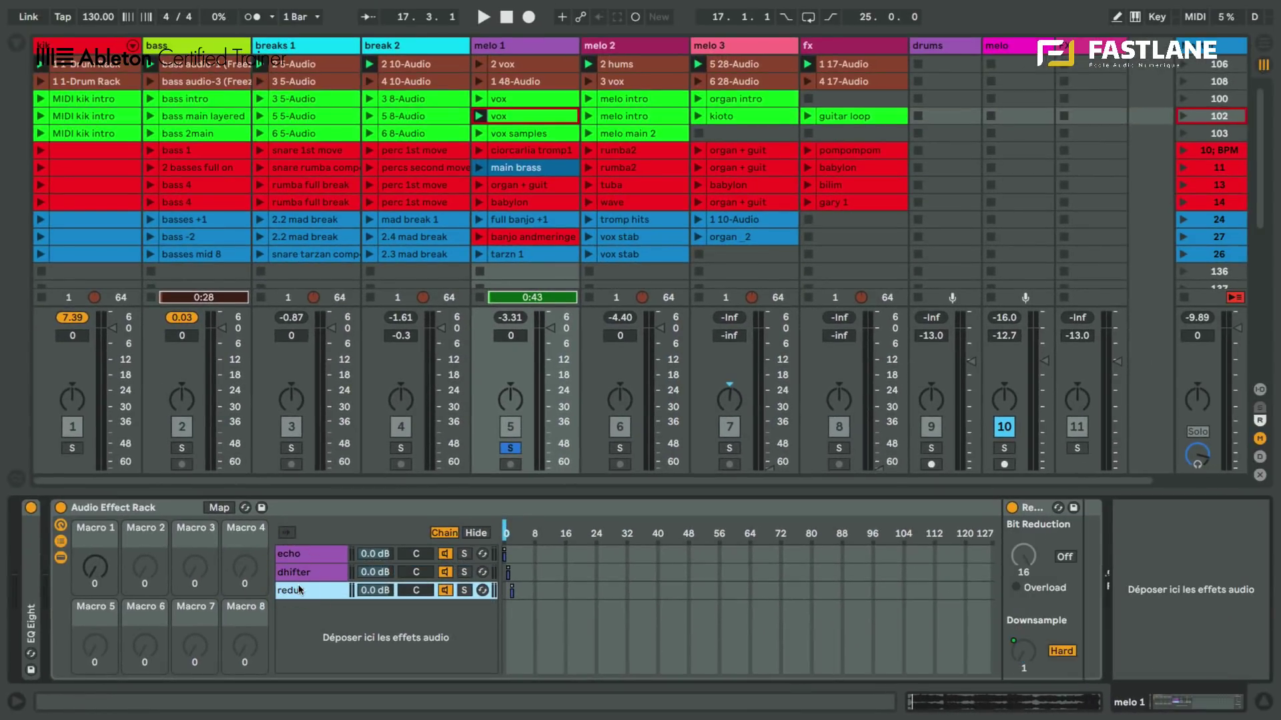
Step: Open the 2 vox clip on the melo 1 track and alternate between its clip envelopes and the track's device chain
{"action": "left_click", "coordinate": [512, 65]}
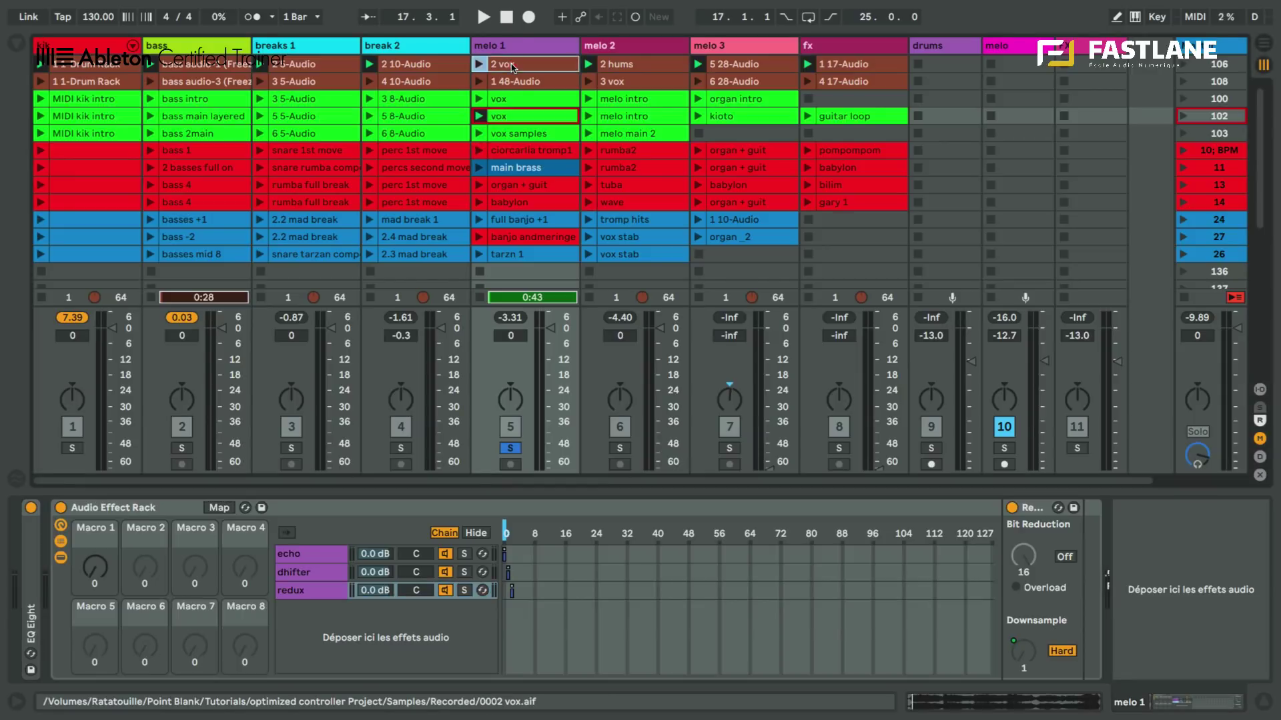
{"action": "double_click", "coordinate": [512, 67]}
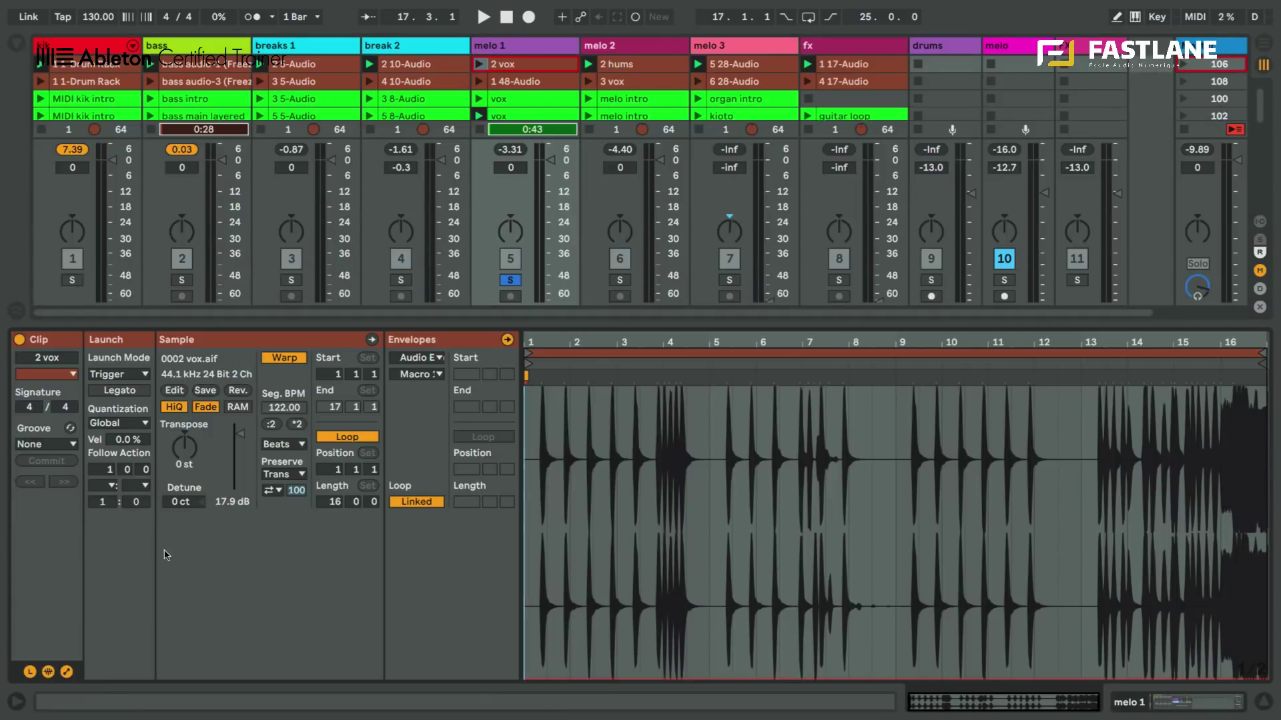
{"action": "left_click", "coordinate": [69, 674]}
{"action": "left_click", "coordinate": [69, 674]}
{"action": "key", "text": "shift+Tab"}
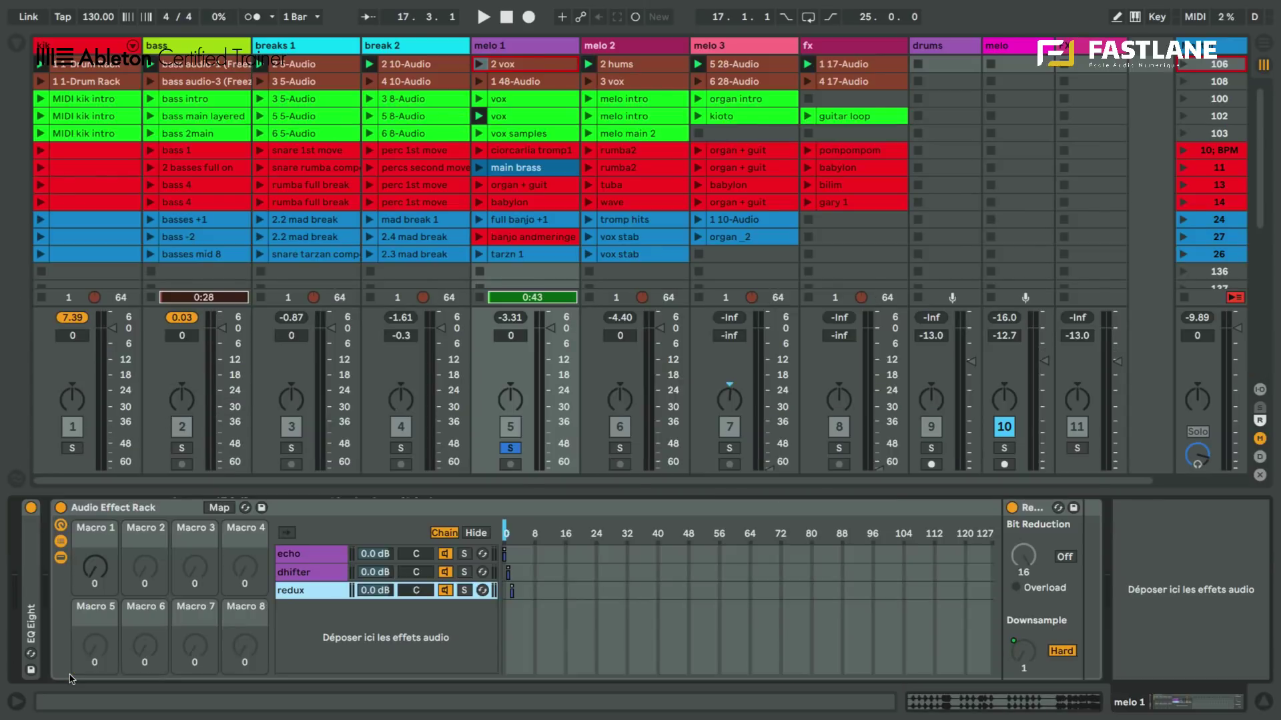
{"action": "key", "text": "shift+Tab"}
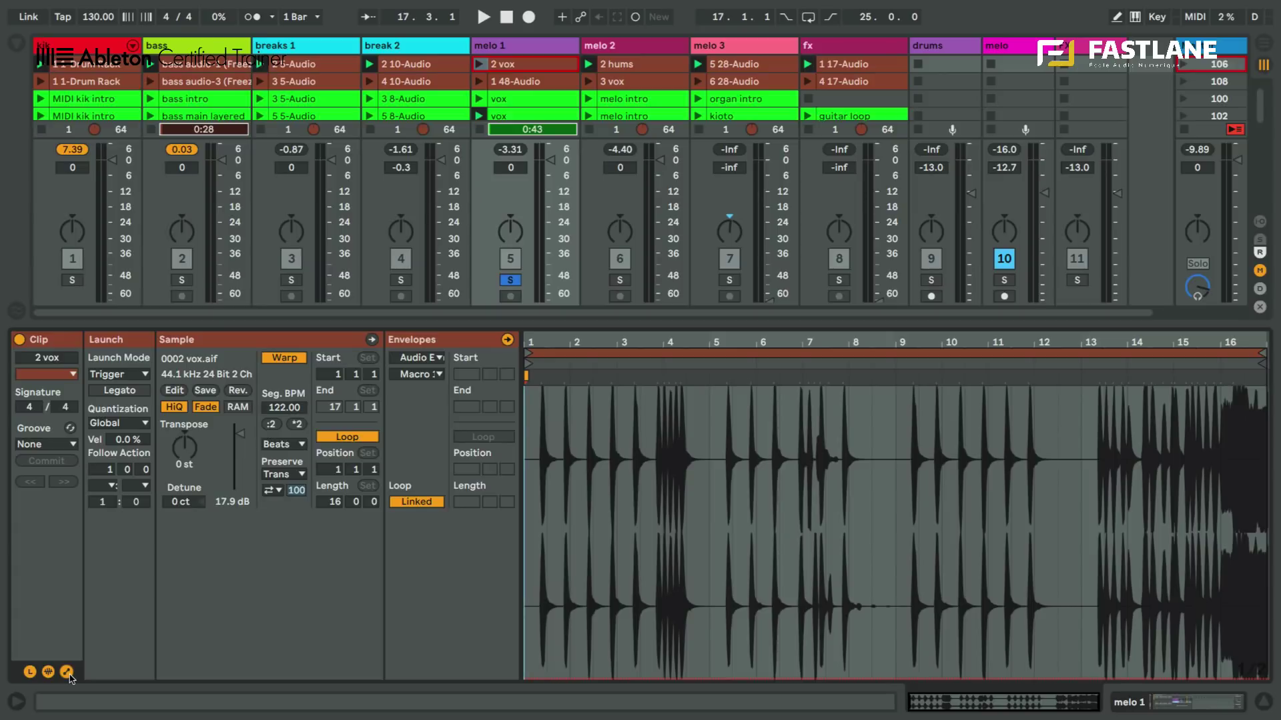
{"action": "key", "text": "shift+Tab"}
{"action": "key", "text": "shift+Tab"}
{"action": "key", "text": "shift+Tab"}
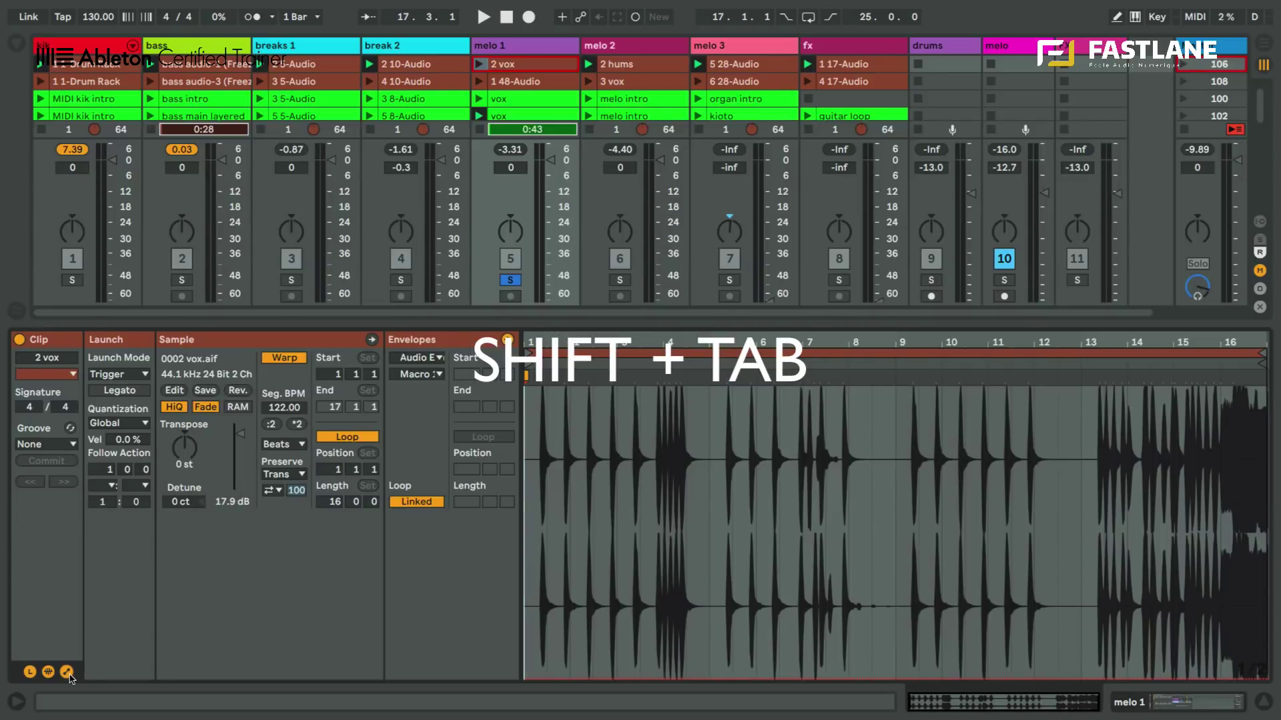
{"action": "key", "text": "shift+Tab"}
{"action": "key", "text": "shift+Tab"}
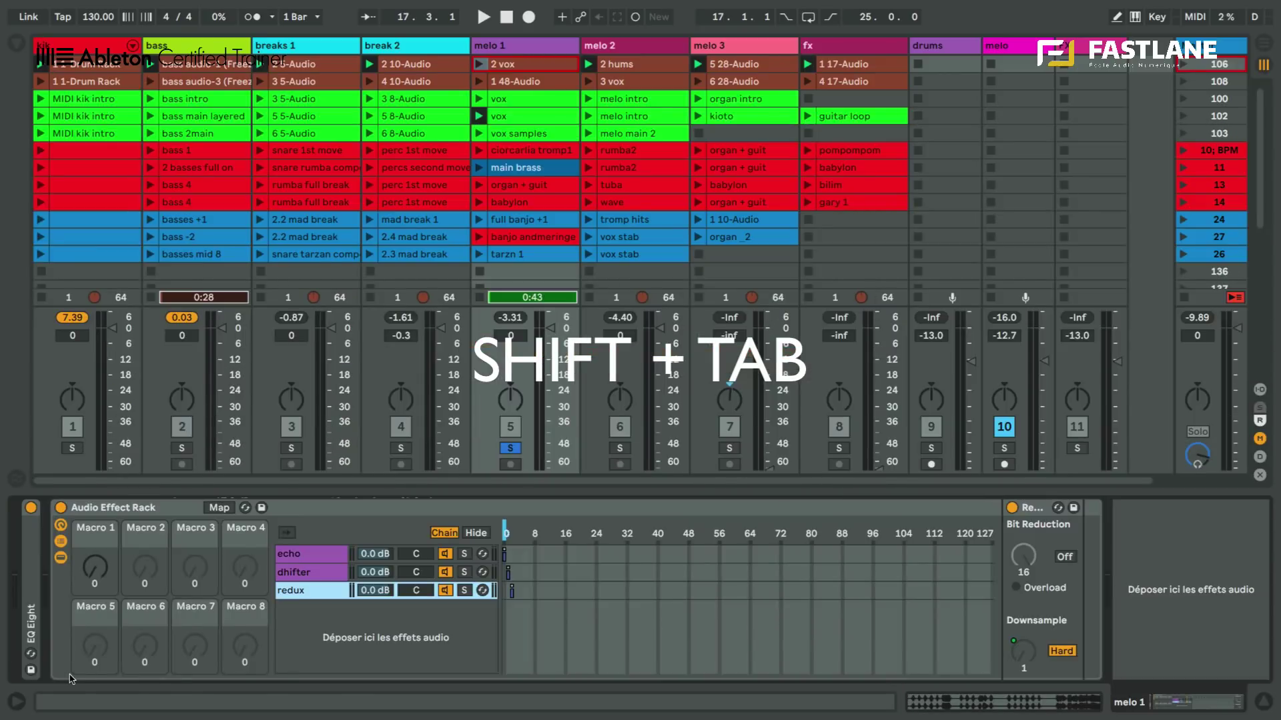
Step: Move the rack's chain selector briefly, return it to 0 and show its Chain Selector envelope in the 2 vox clip
{"action": "left_click", "coordinate": [334, 562]}
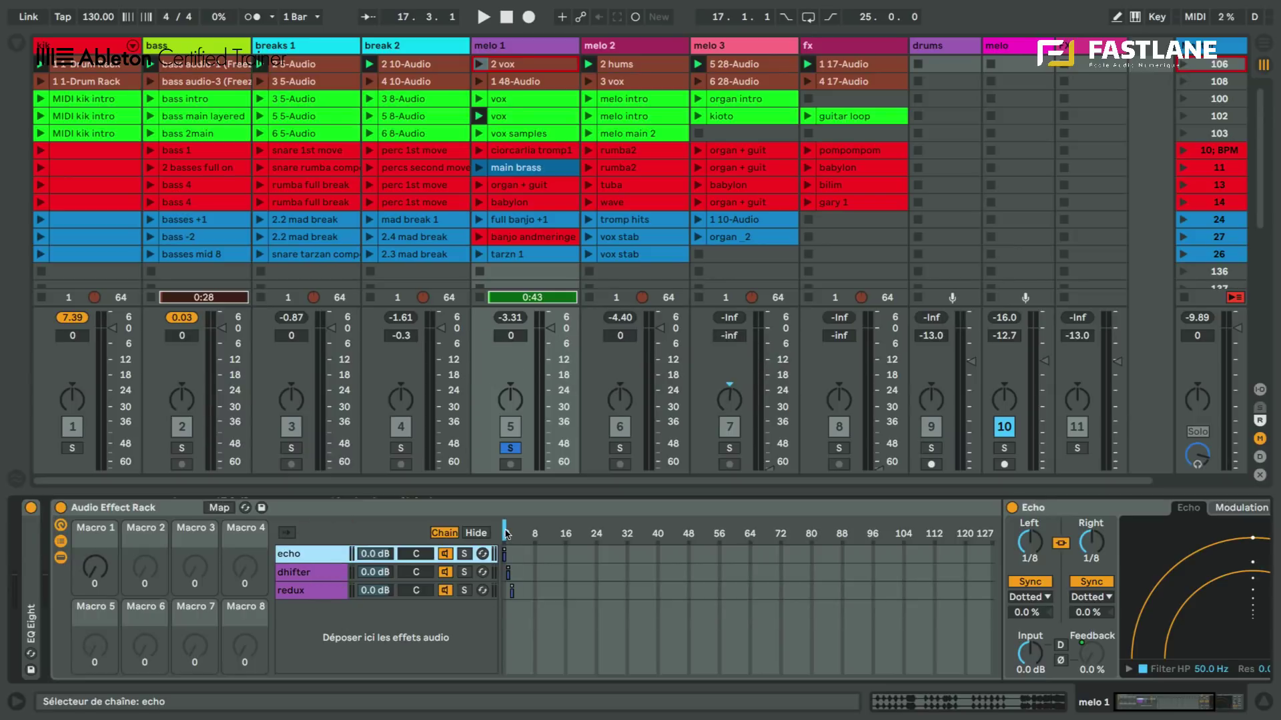
{"action": "left_click_drag", "start_coordinate": [505, 534], "coordinate": [527, 534]}
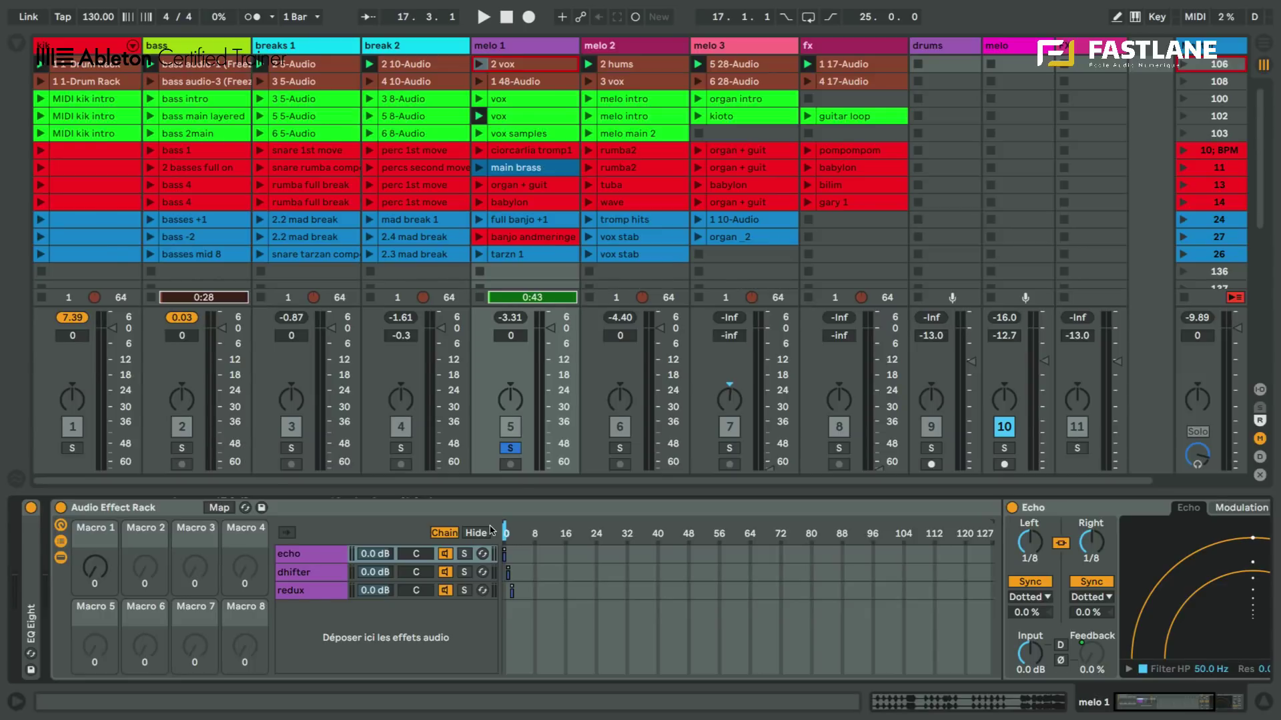
{"action": "key", "text": "shift+Tab"}
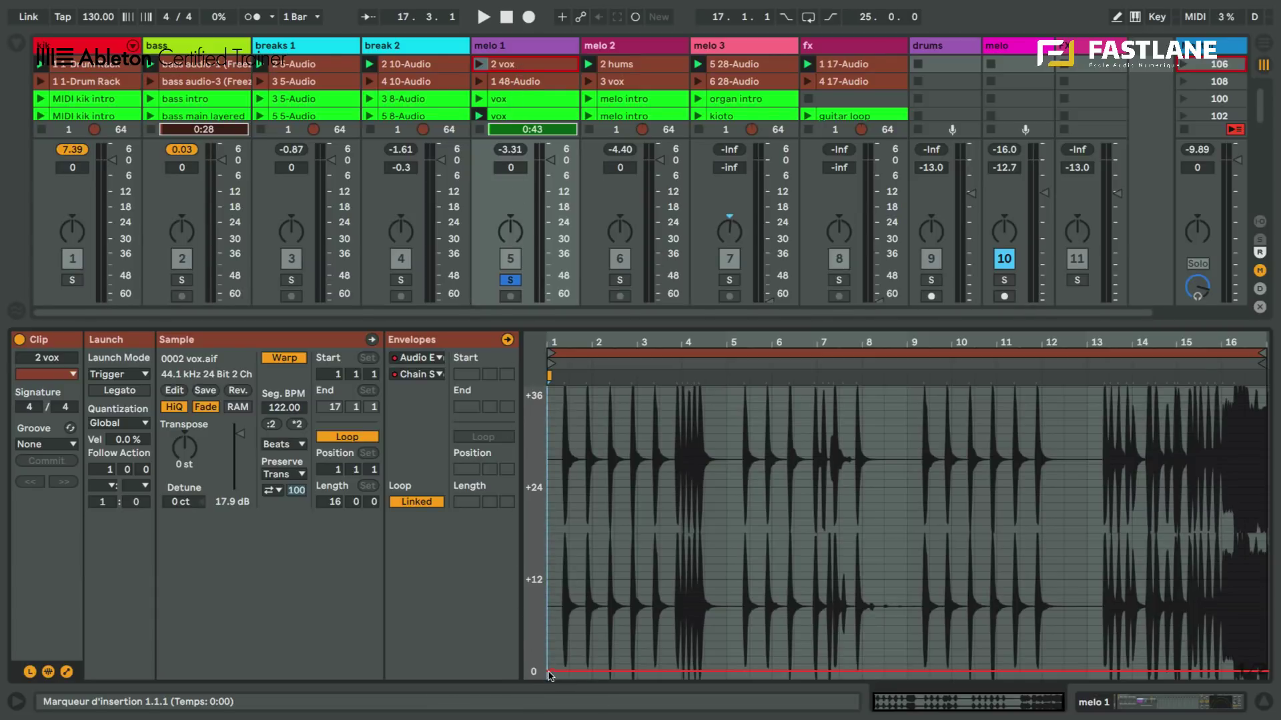
Step: Set the Chain Selector envelope of the 1 48-Audio clip to 1
{"action": "left_click", "coordinate": [527, 81]}
{"action": "left_click", "coordinate": [551, 672]}
{"action": "left_click_drag", "start_coordinate": [550, 671], "coordinate": [552, 667]}
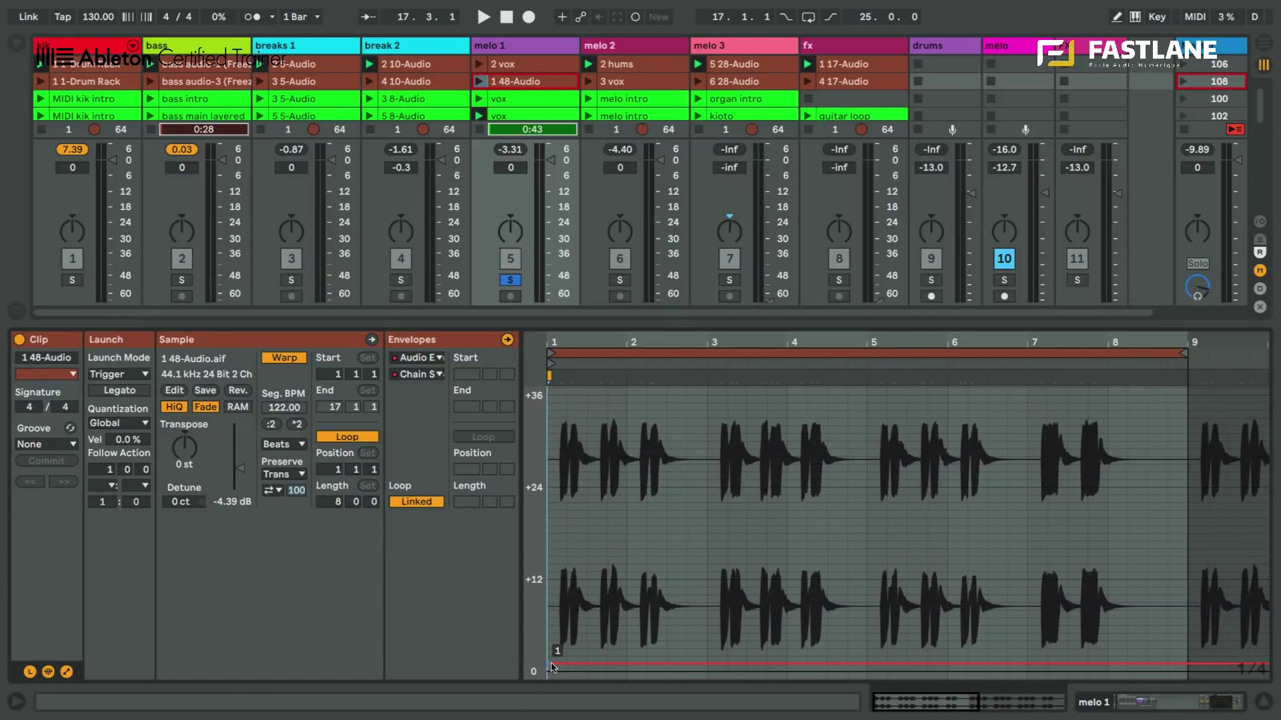
Step: Set the Chain Selector envelope of the vox clip below 1 48-Audio to 2
{"action": "left_click", "coordinate": [517, 98]}
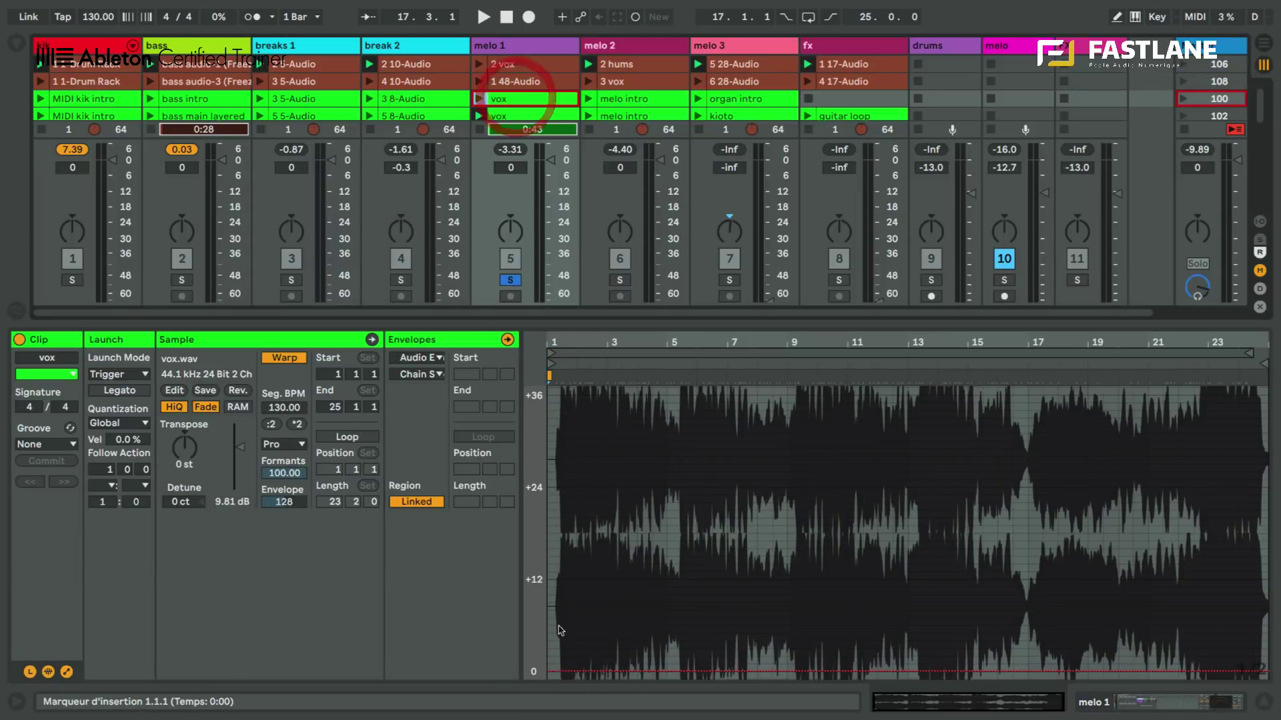
{"action": "left_click", "coordinate": [550, 672]}
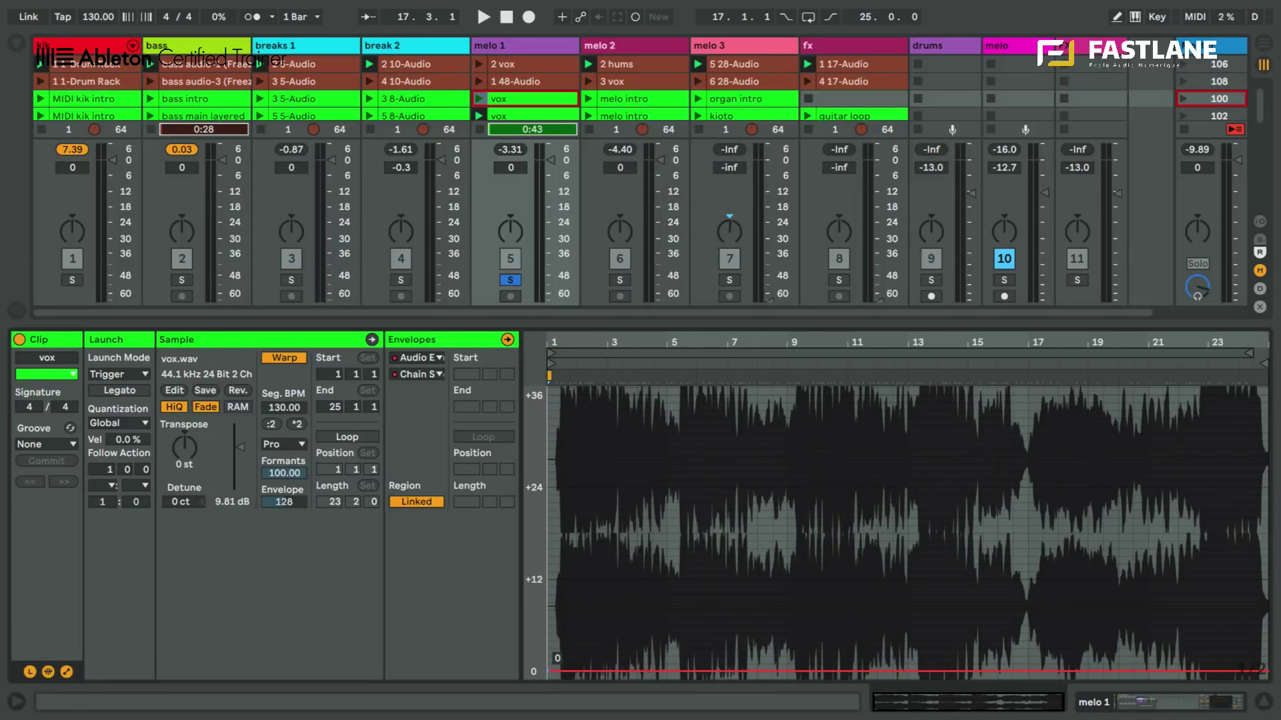
{"action": "left_click_drag", "start_coordinate": [550, 672], "coordinate": [550, 655]}
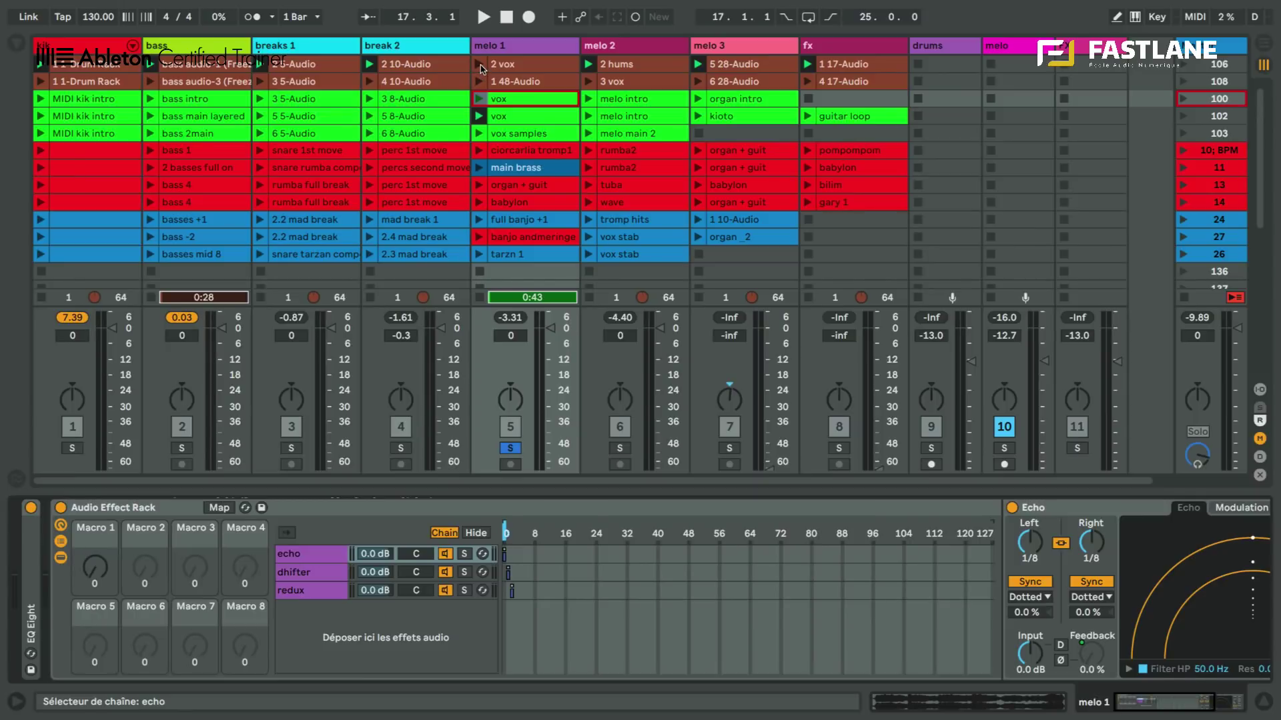
Step: Play the melo 1 clips from 2 vox down to the first green vox clip to test the chain switching
{"action": "left_click", "coordinate": [481, 66]}
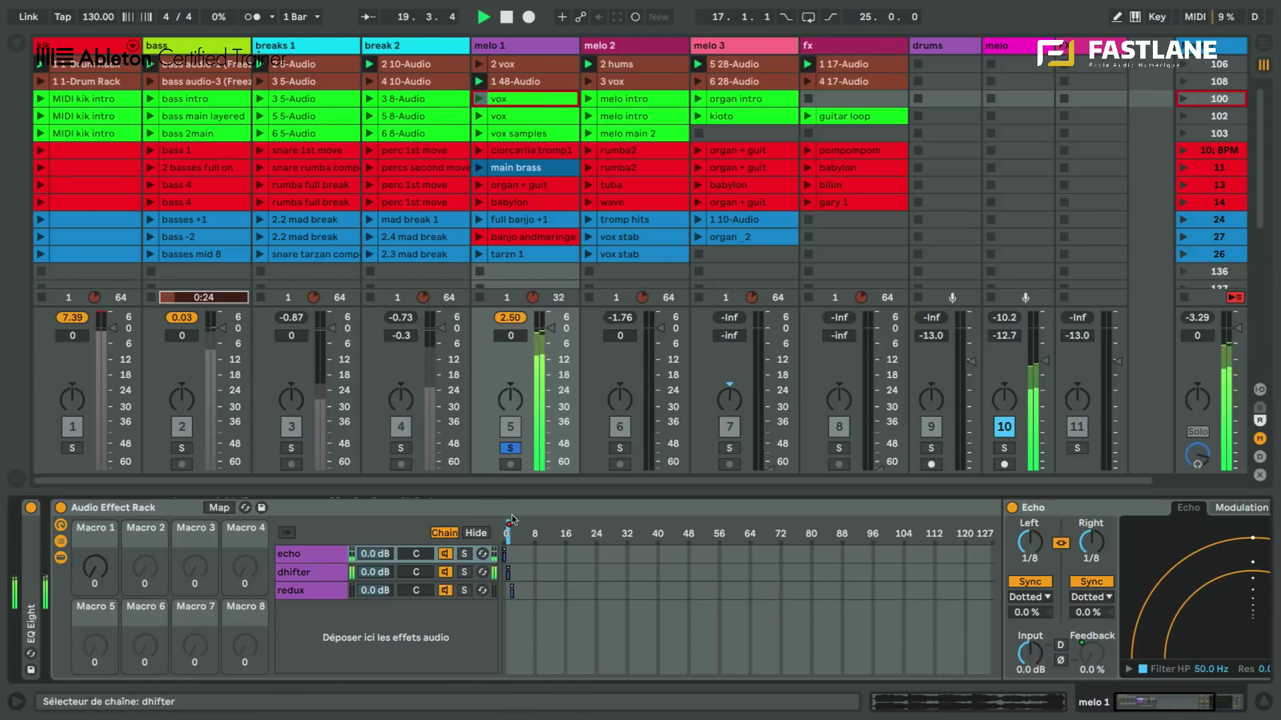
{"action": "left_click", "coordinate": [477, 99]}
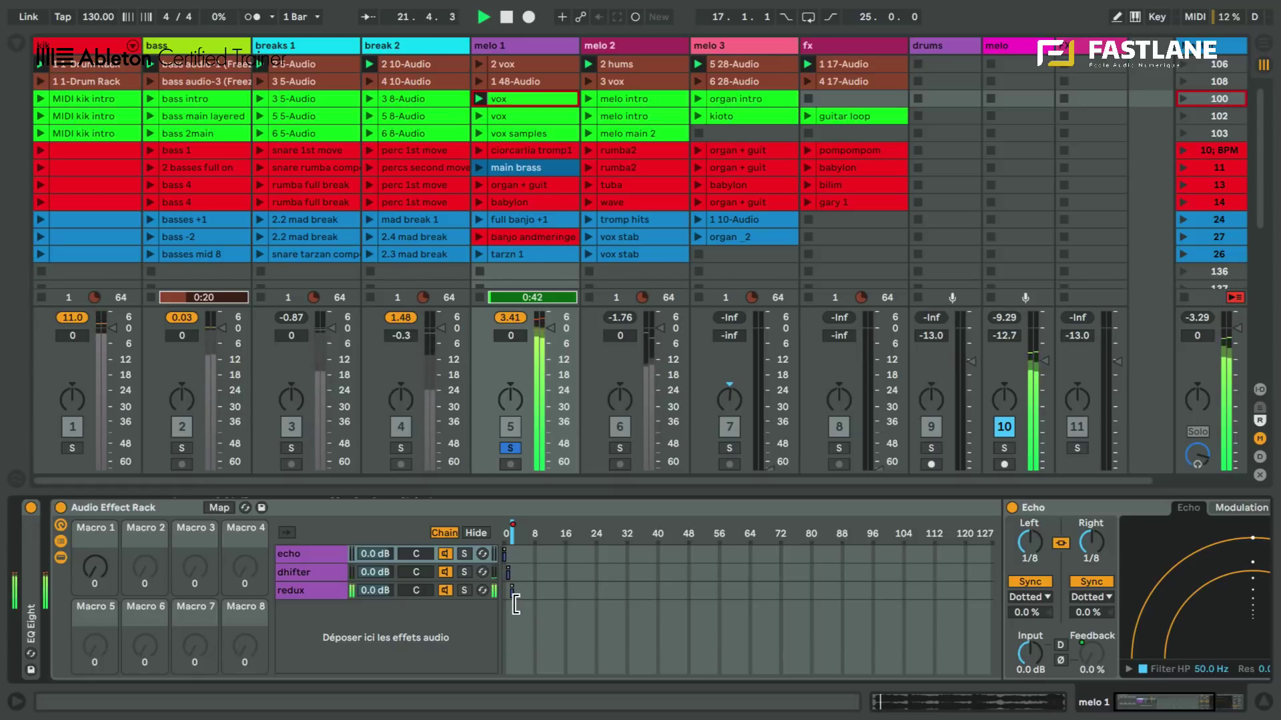
Step: Create Macro 1 envelopes held at 0 in the 2 vox and 1 48-Audio clips
{"action": "mouse_move", "coordinate": [94, 567]}
{"action": "left_mouse_down"}
{"action": "mouse_move", "coordinate": [95, 550]}
{"action": "mouse_move", "coordinate": [94, 568]}
{"action": "left_mouse_up"}
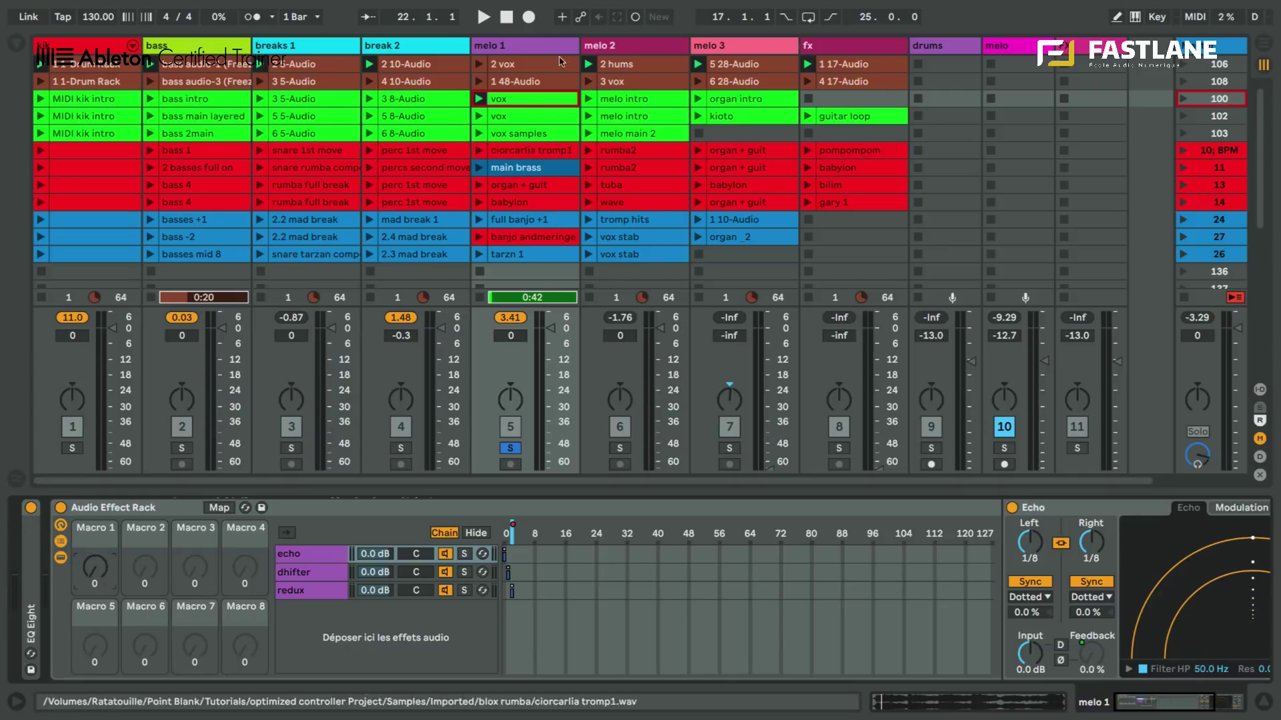
{"action": "left_click", "coordinate": [519, 64]}
{"action": "key", "text": "shift+Tab"}
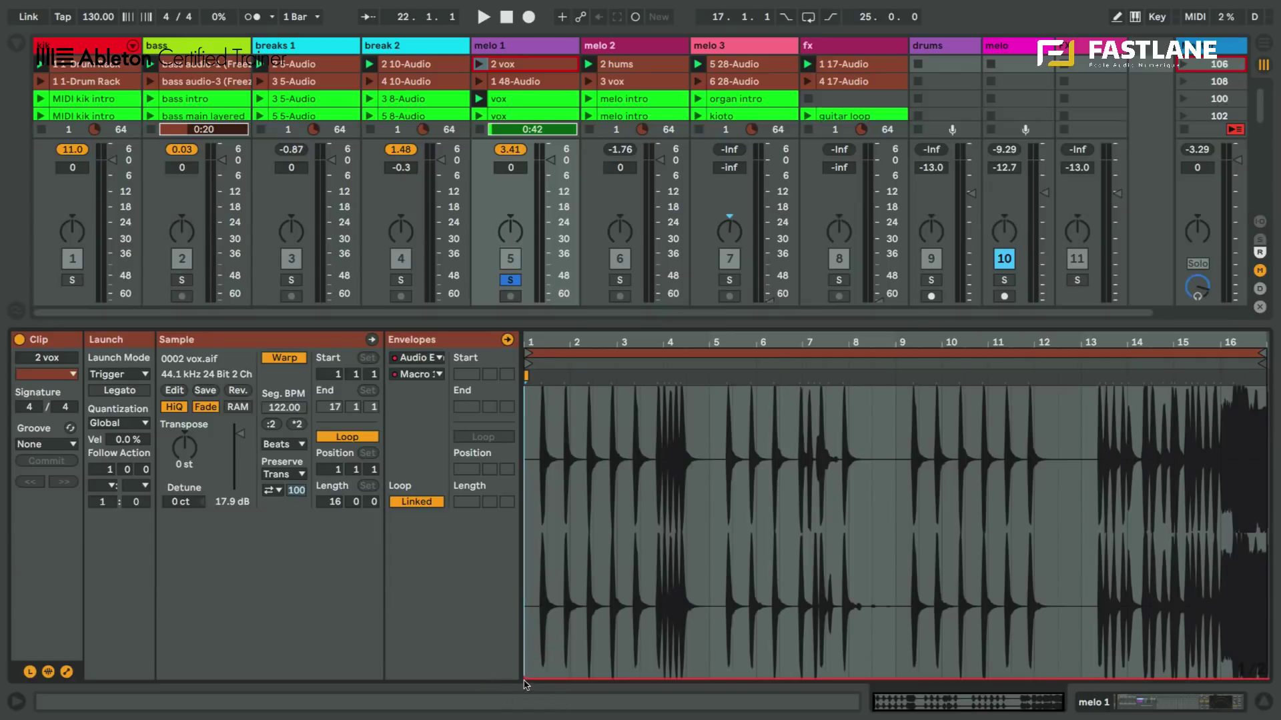
{"action": "key", "text": "Down"}
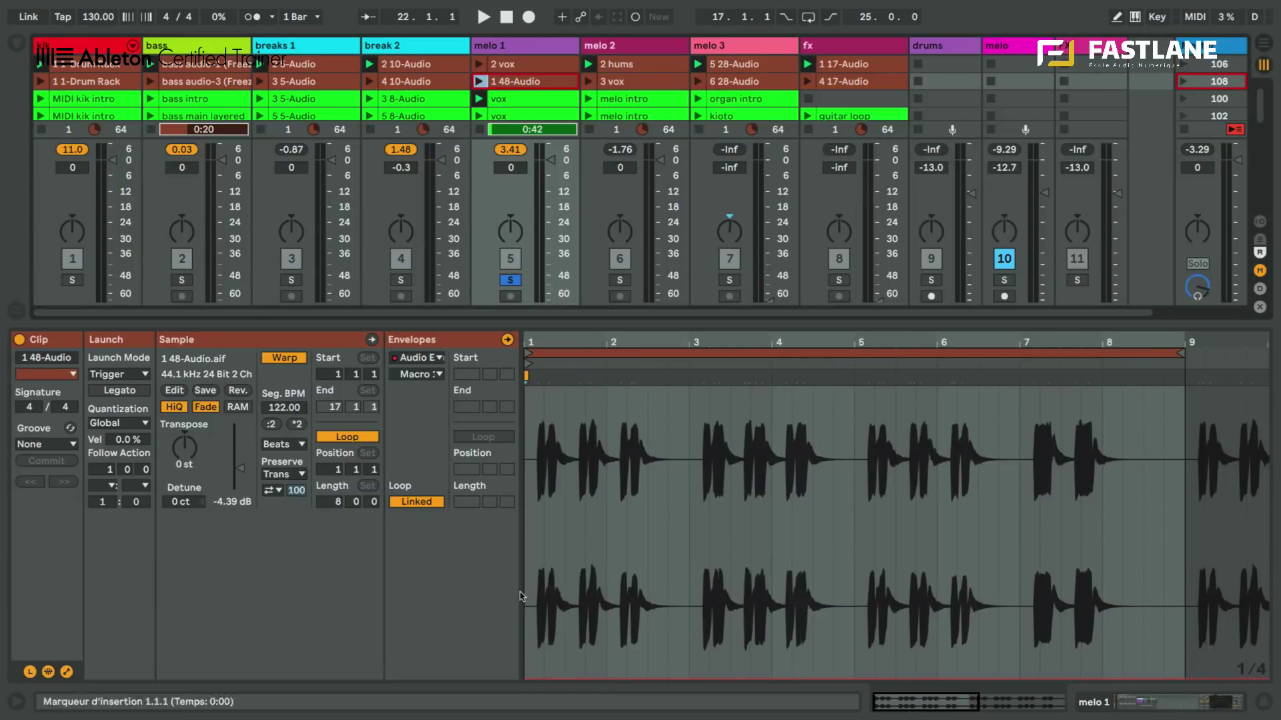
{"action": "left_click", "coordinate": [527, 675]}
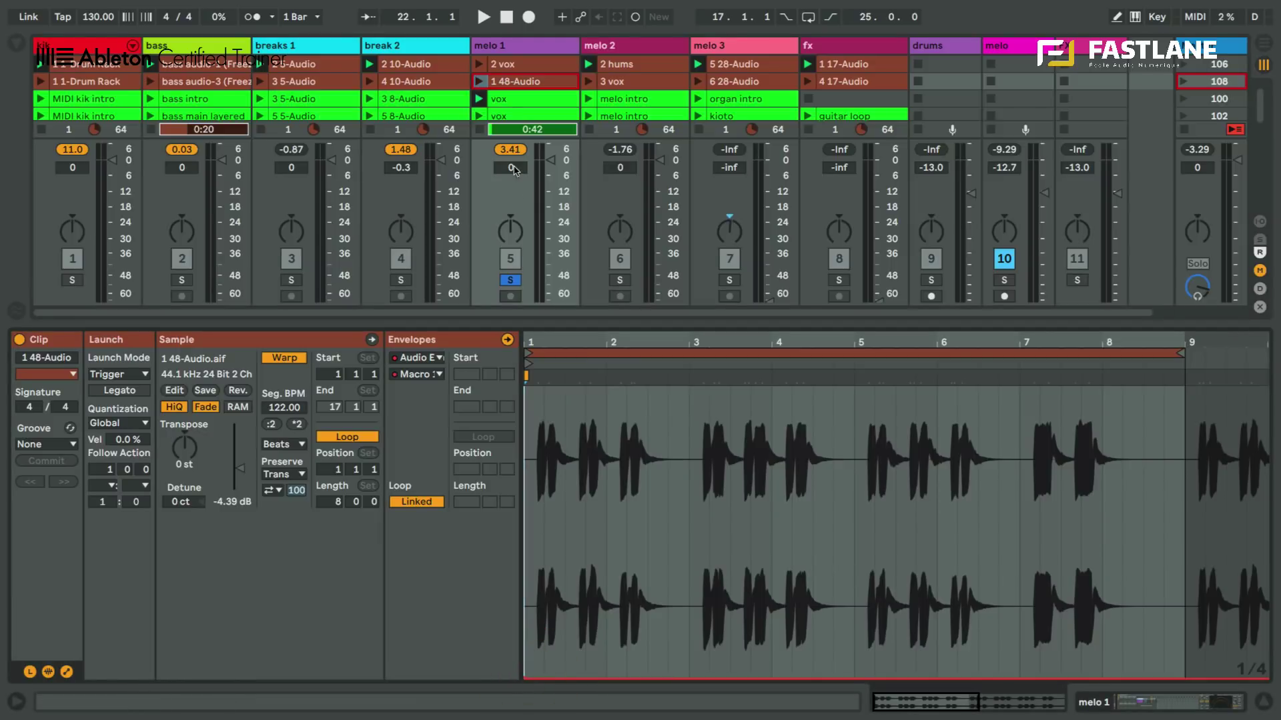
Step: Create a Macro 1 envelope held at 0 in the vox clip below 1 48-Audio
{"action": "left_click", "coordinate": [508, 97]}
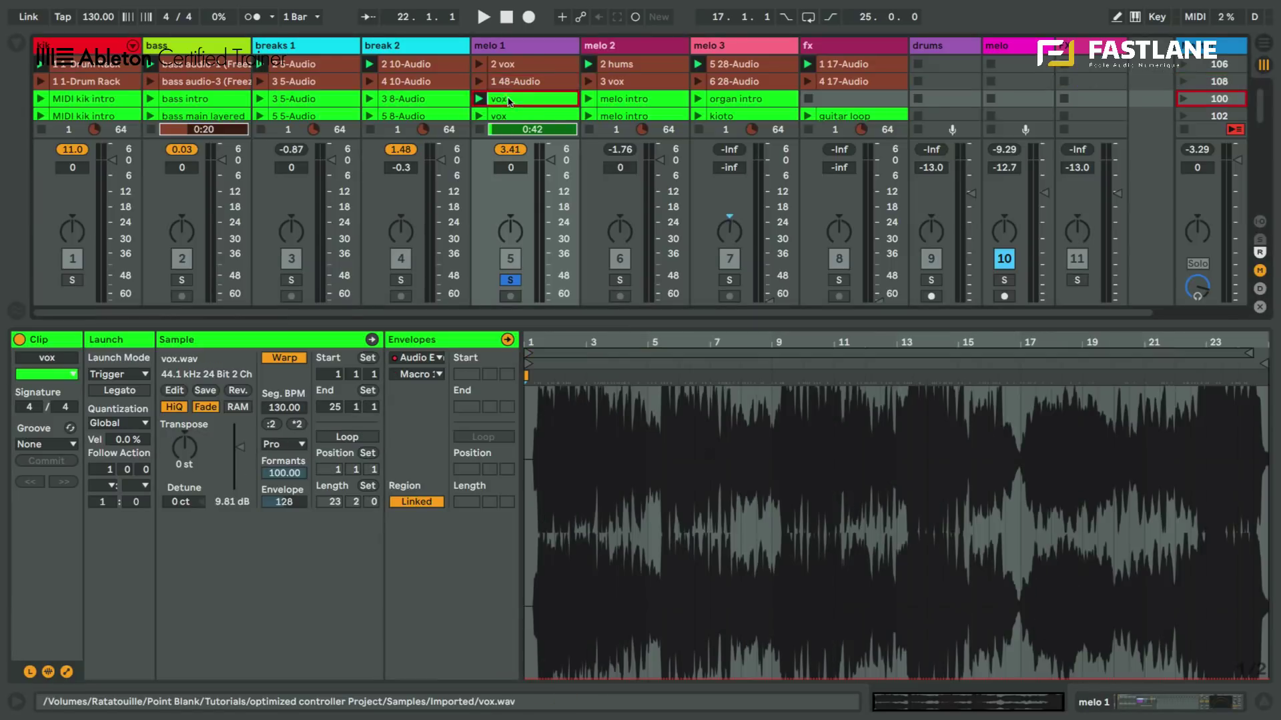
{"action": "left_click", "coordinate": [527, 677]}
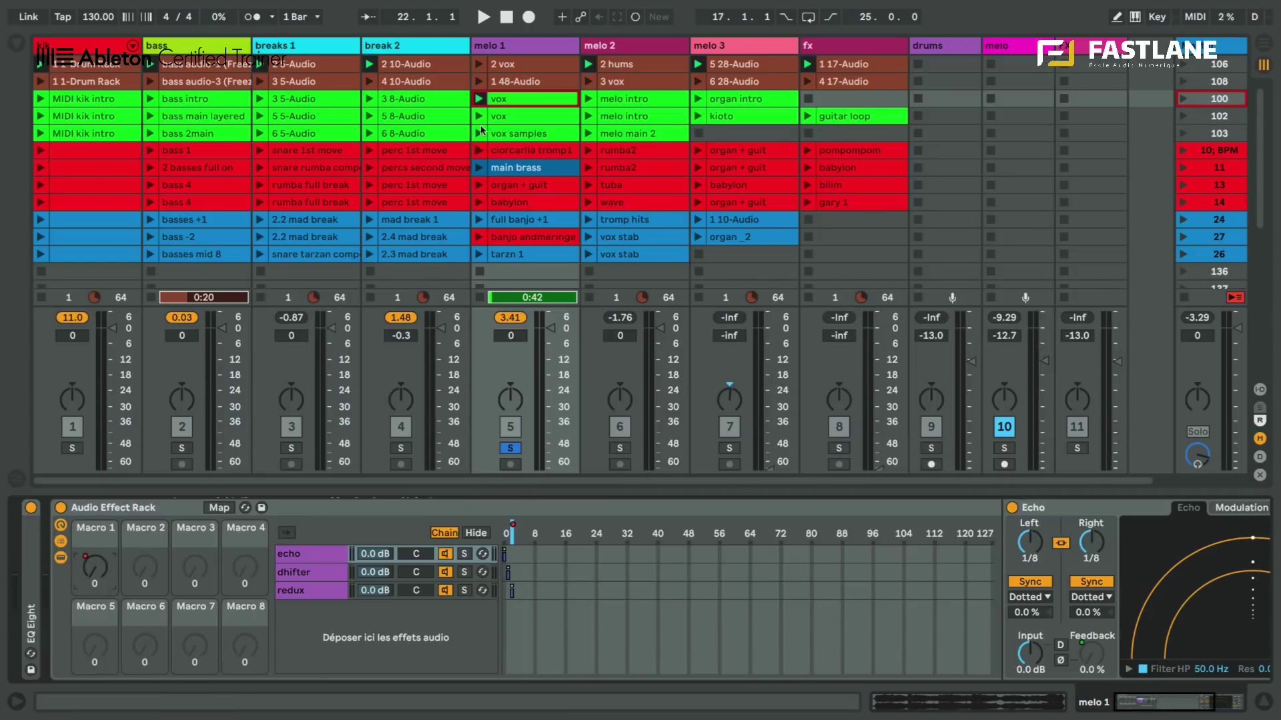
Step: Test the Macro 1 reset during playback by raising Macro 1 to 65 and 36 while launching the 1 48-Audio and vox clips
{"action": "key", "text": "space"}
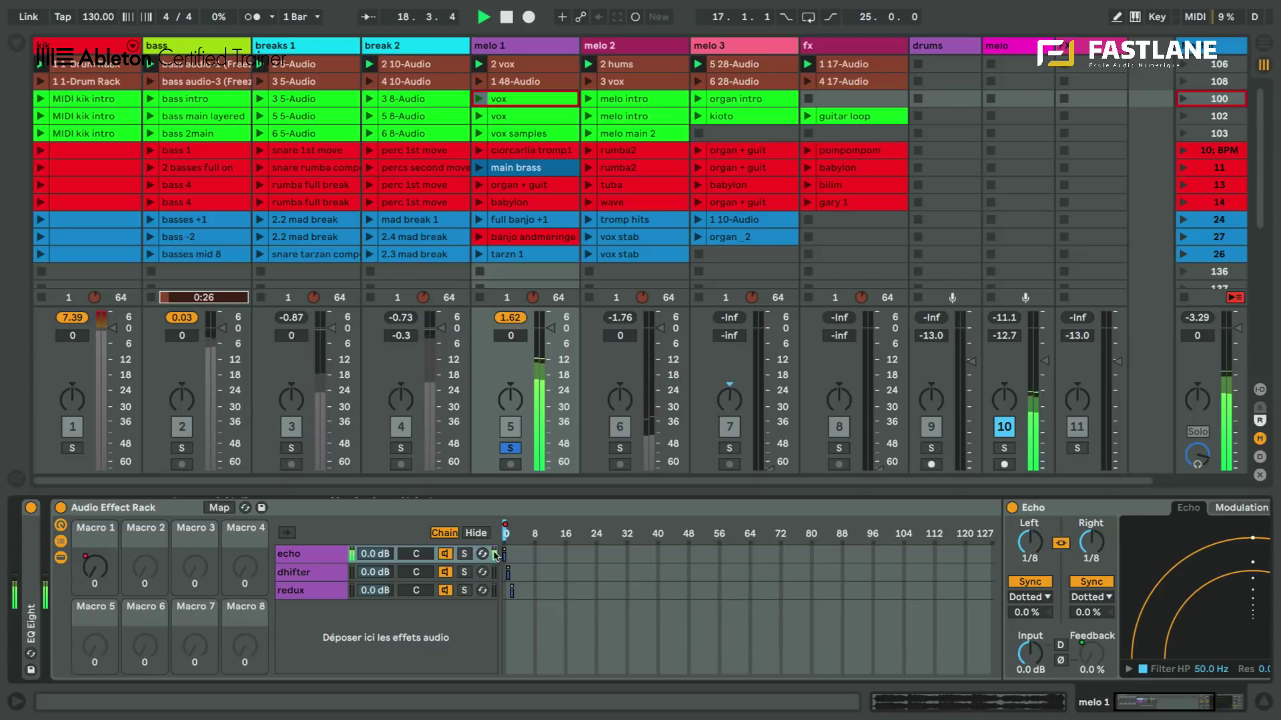
{"action": "left_click_drag", "start_coordinate": [94, 567], "coordinate": [94, 540]}
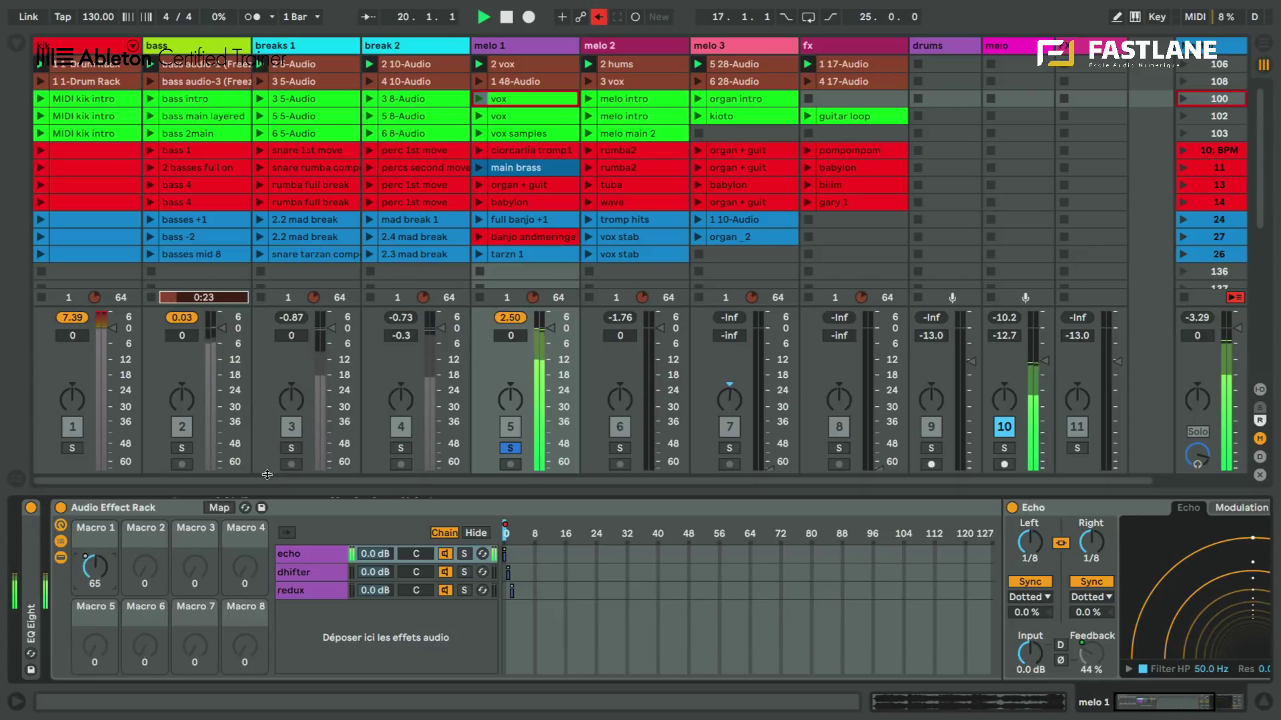
{"action": "left_click", "coordinate": [479, 81]}
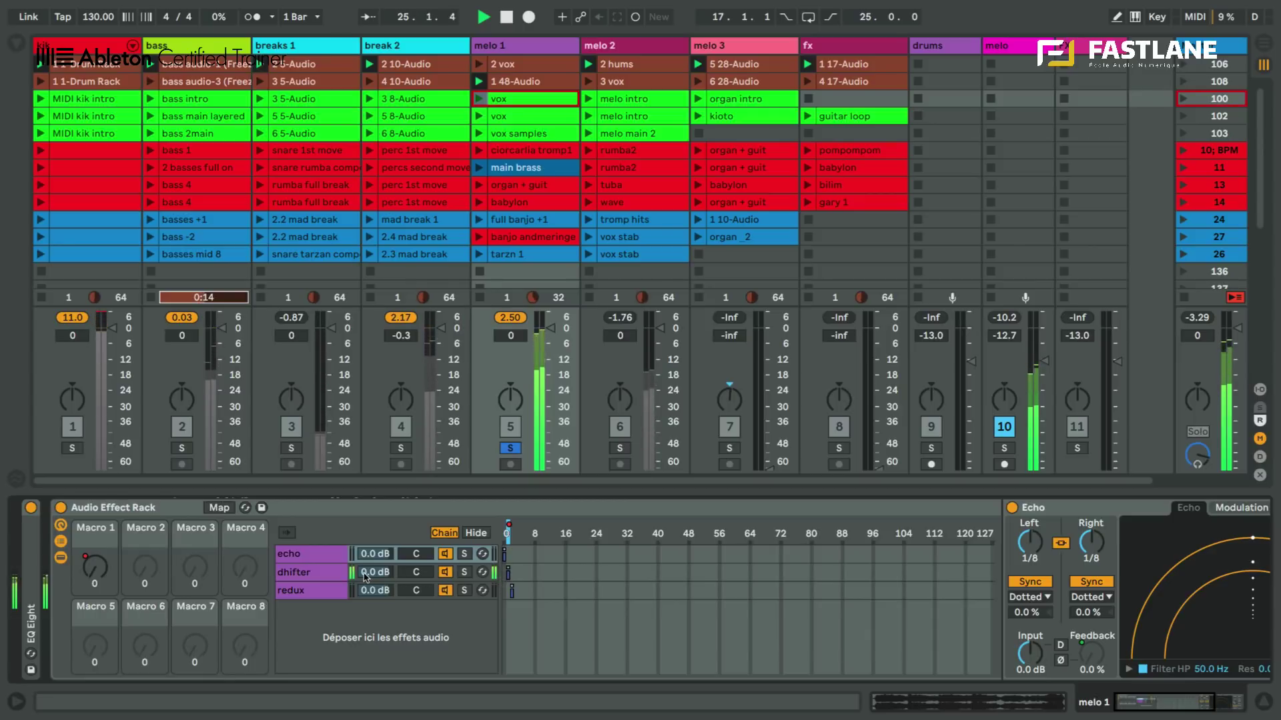
{"action": "left_click_drag", "start_coordinate": [109, 567], "coordinate": [111, 550]}
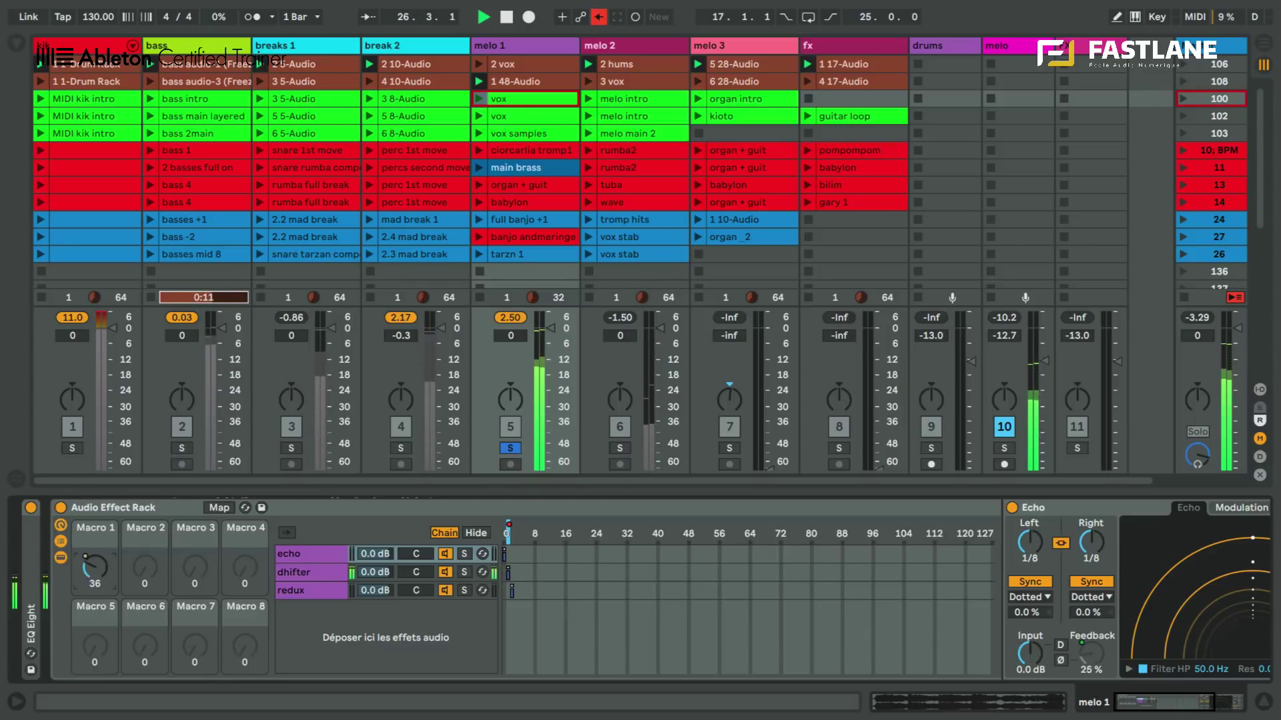
{"action": "left_click", "coordinate": [479, 100]}
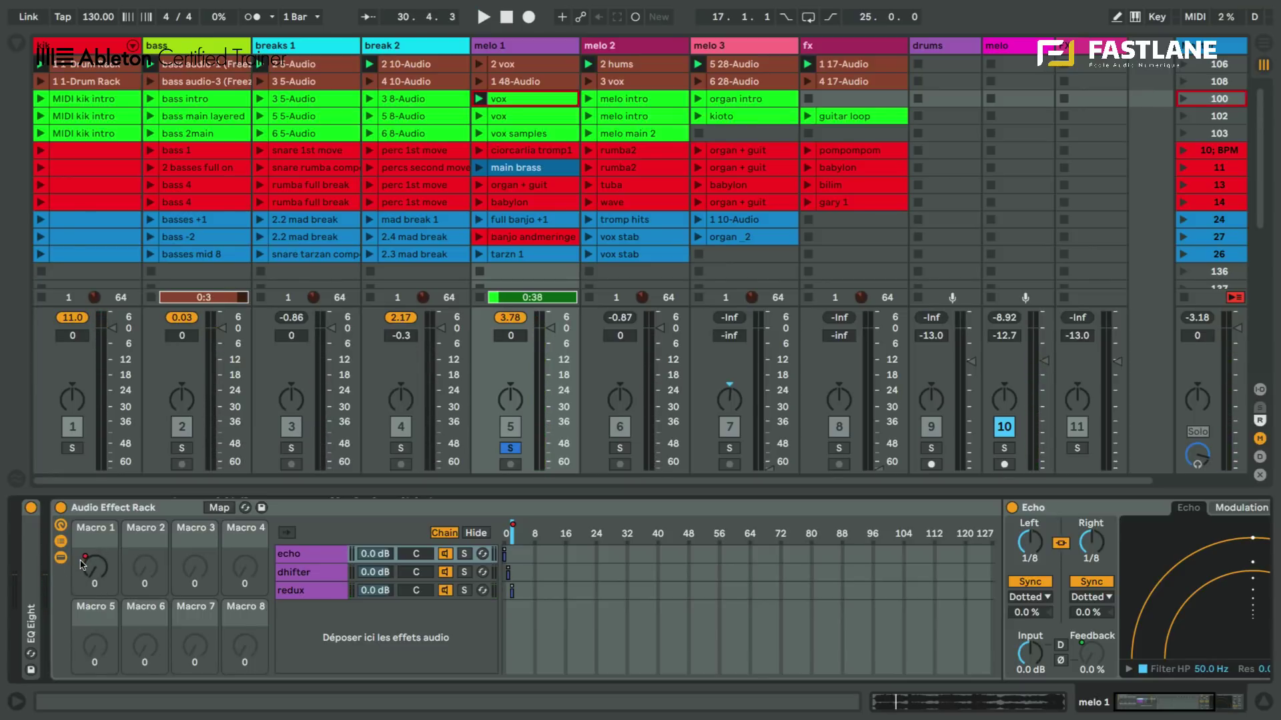
Step: MIDI-map Macro 1 of the Audio Effect Rack to the hardware controller's slider on channel/CC 1/7
{"action": "key", "text": "ctrl+m"}
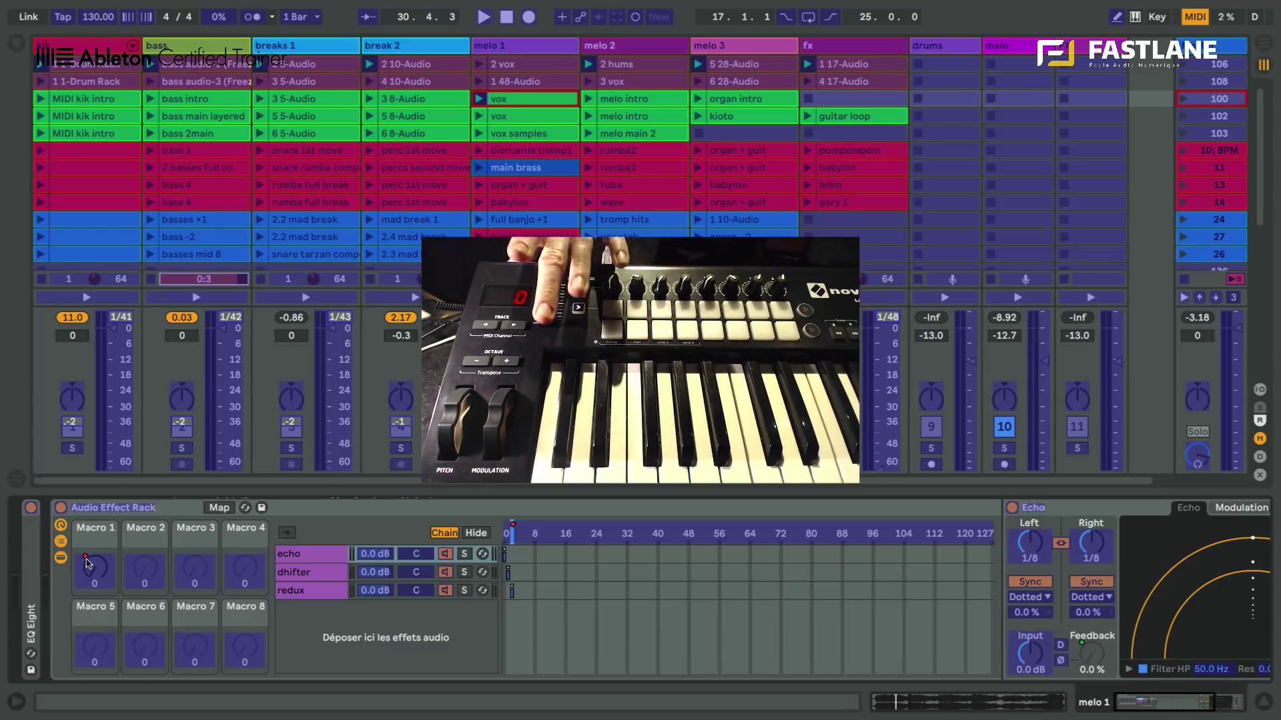
{"action": "left_click", "coordinate": [89, 568]}
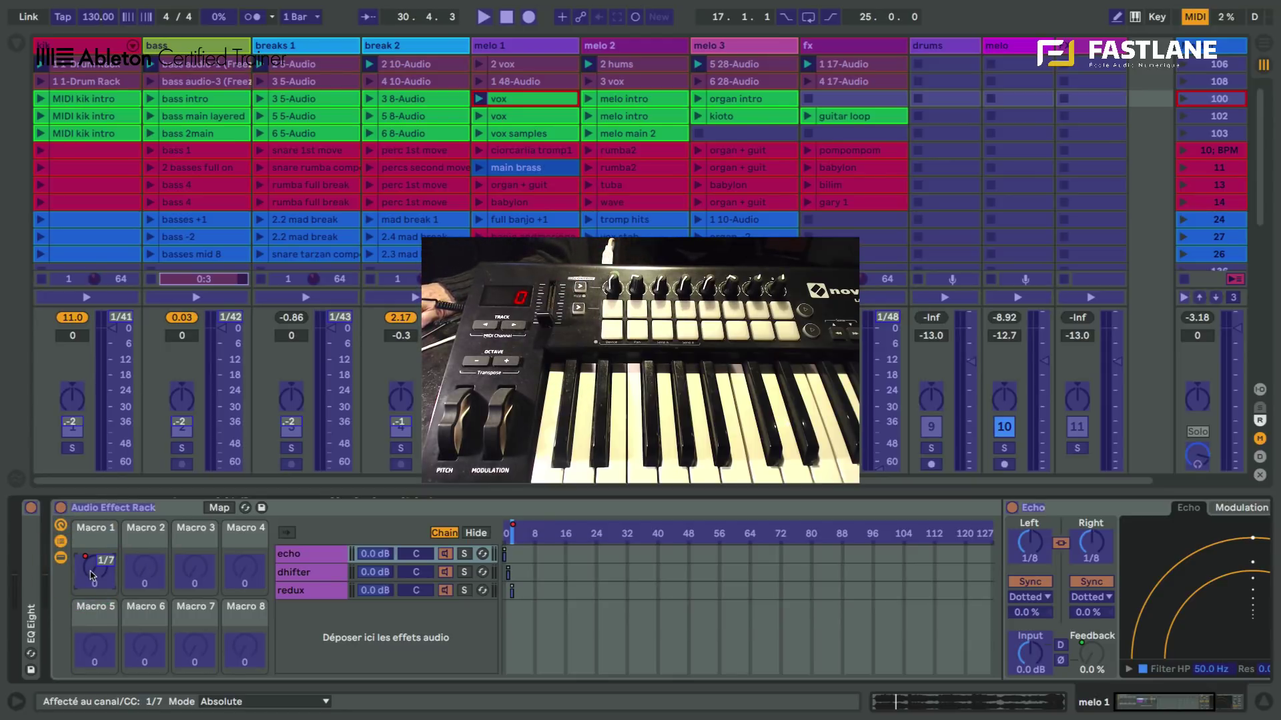
{"action": "key", "text": "ctrl+m"}
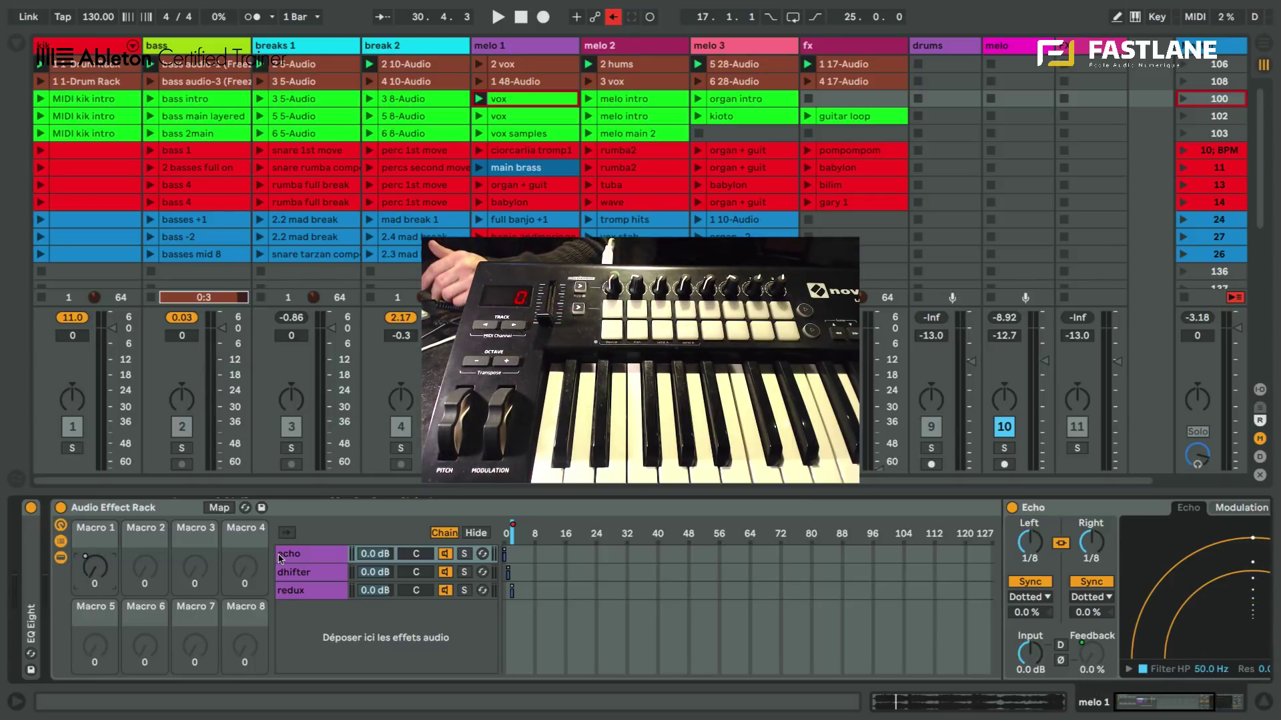
Step: Set the minimum of the Macro 1 mapping for the dhifter chain's Frequency Shifter Fine parameter to 0 Hz
{"action": "left_click", "coordinate": [292, 572]}
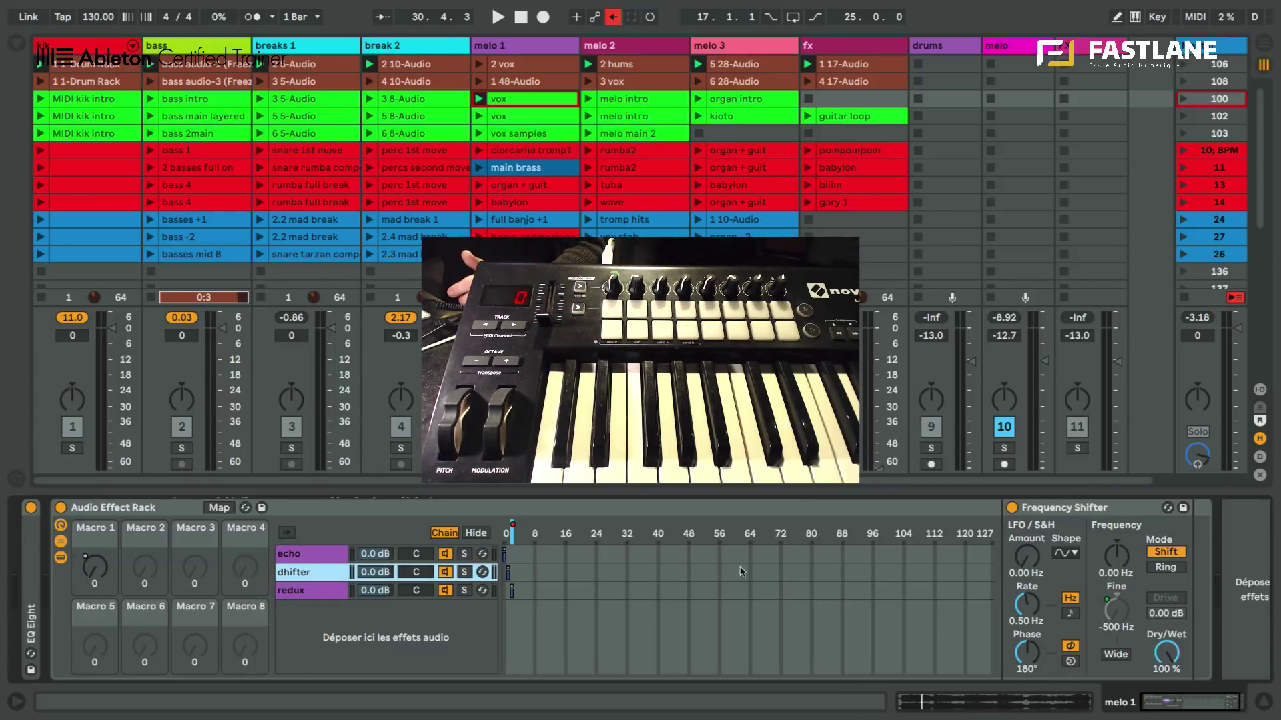
{"action": "left_click", "coordinate": [1127, 605]}
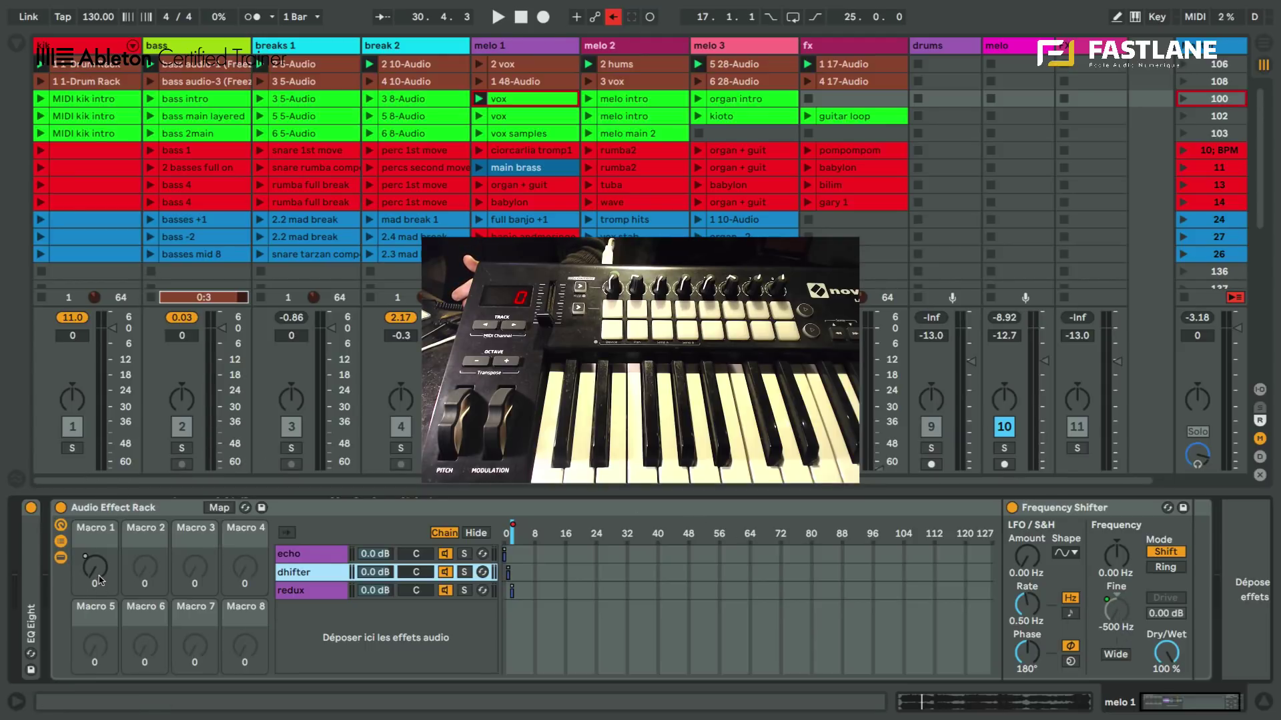
{"action": "left_click", "coordinate": [1127, 608]}
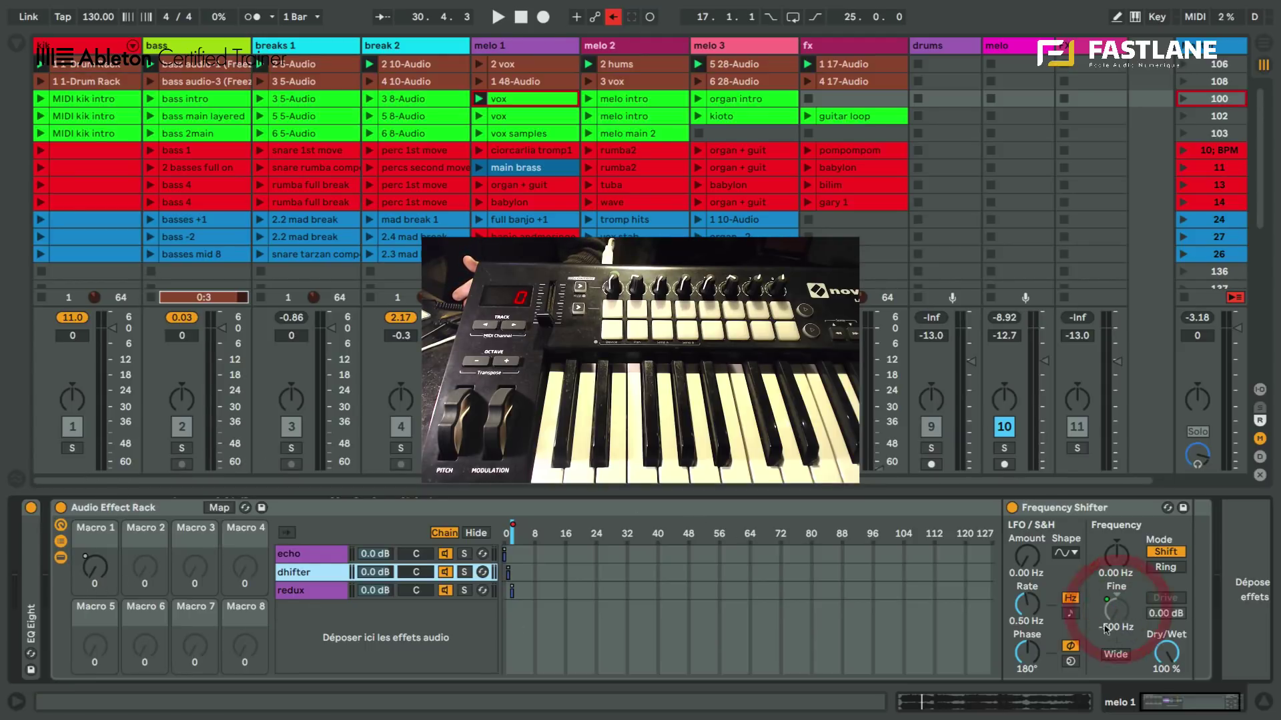
{"action": "left_click", "coordinate": [213, 508]}
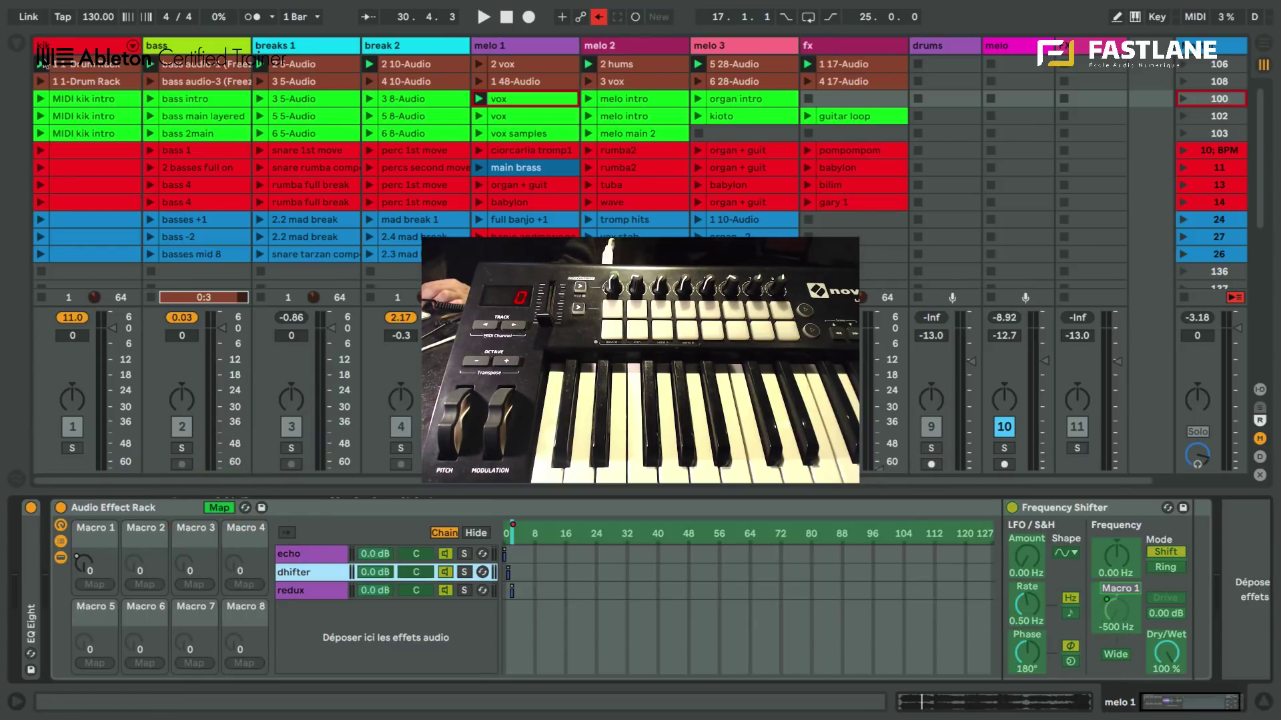
{"action": "left_click", "coordinate": [18, 44]}
{"action": "left_click", "coordinate": [397, 122]}
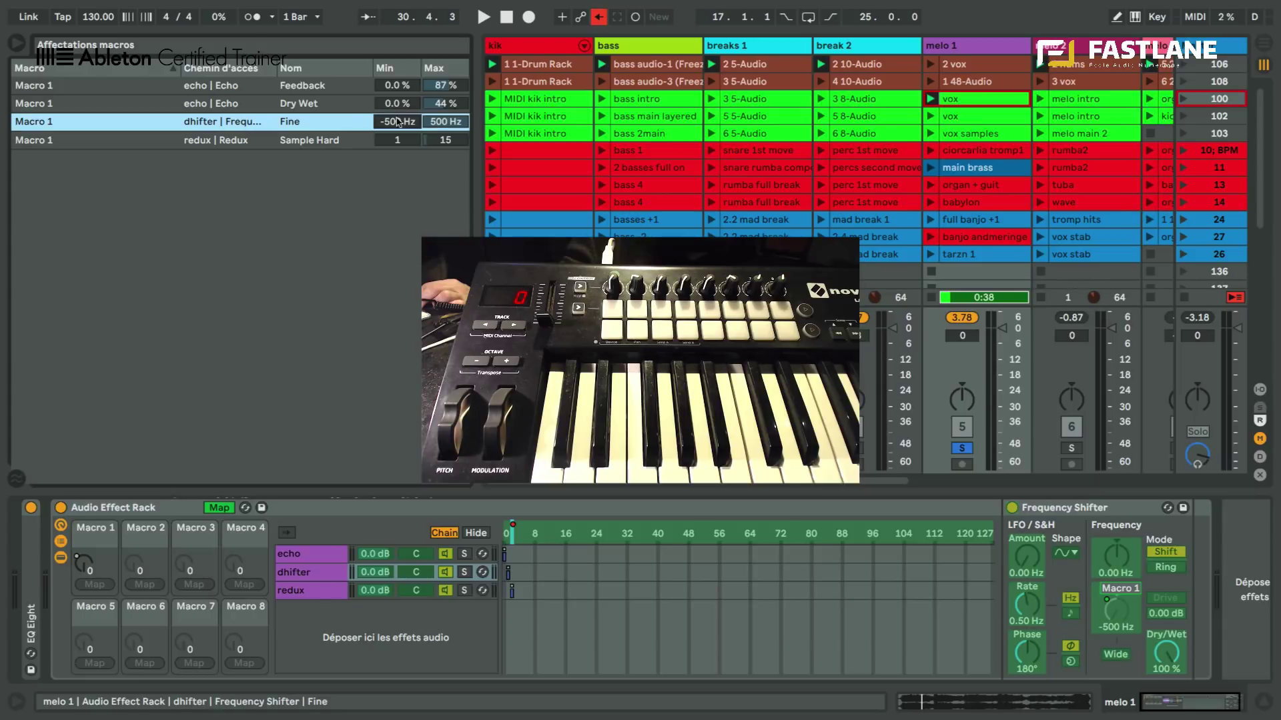
{"action": "type", "text": "0"}
{"action": "key", "text": "Return"}
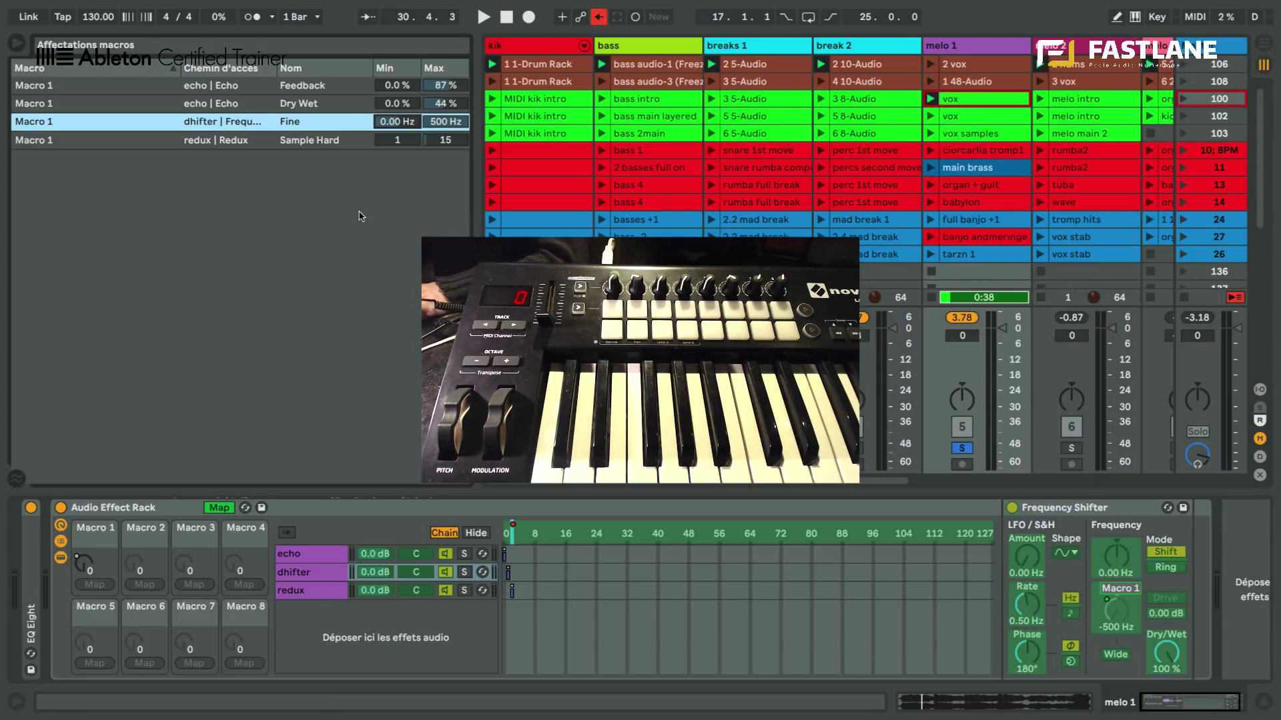
{"action": "key", "text": "super+alt+b"}
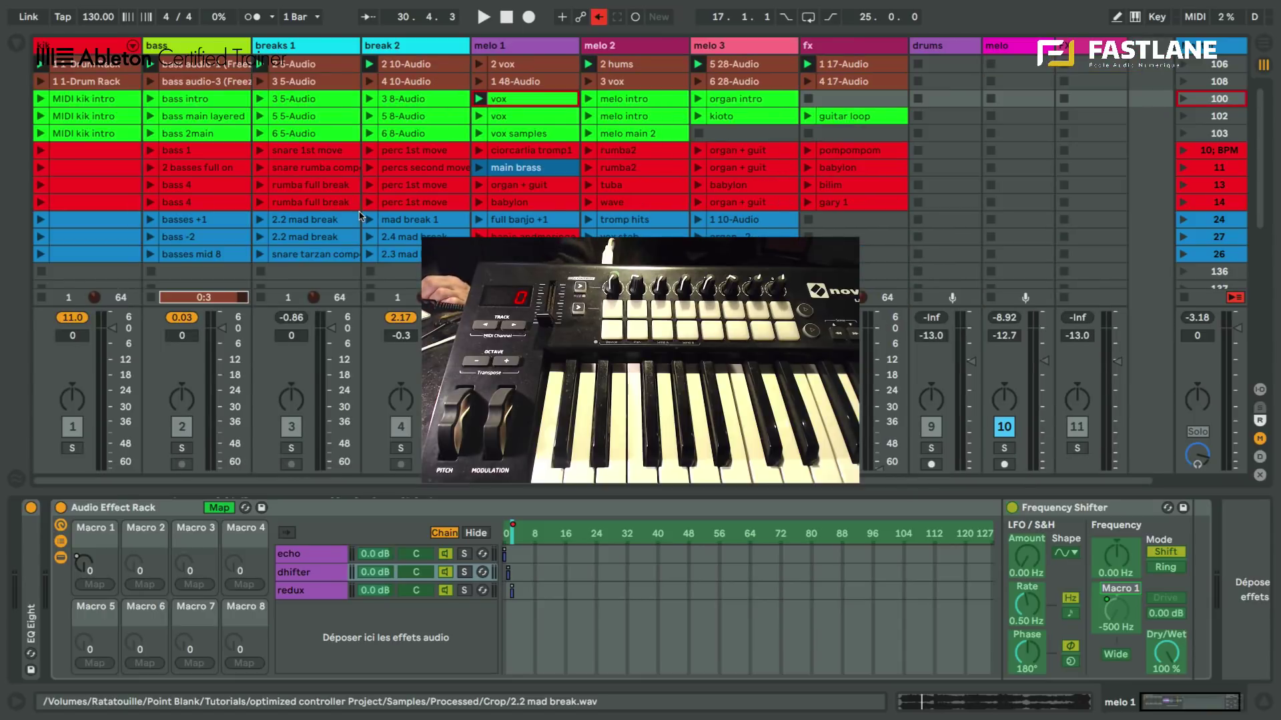
{"action": "left_click", "coordinate": [212, 508]}
{"action": "left_click", "coordinate": [212, 509]}
Step: Launch the 2 vox and 1 48-Audio clips to test controlling Macro 1 with the hardware slider on the echo and dhifter chains
{"action": "left_click", "coordinate": [480, 64]}
{"action": "left_click", "coordinate": [479, 64]}
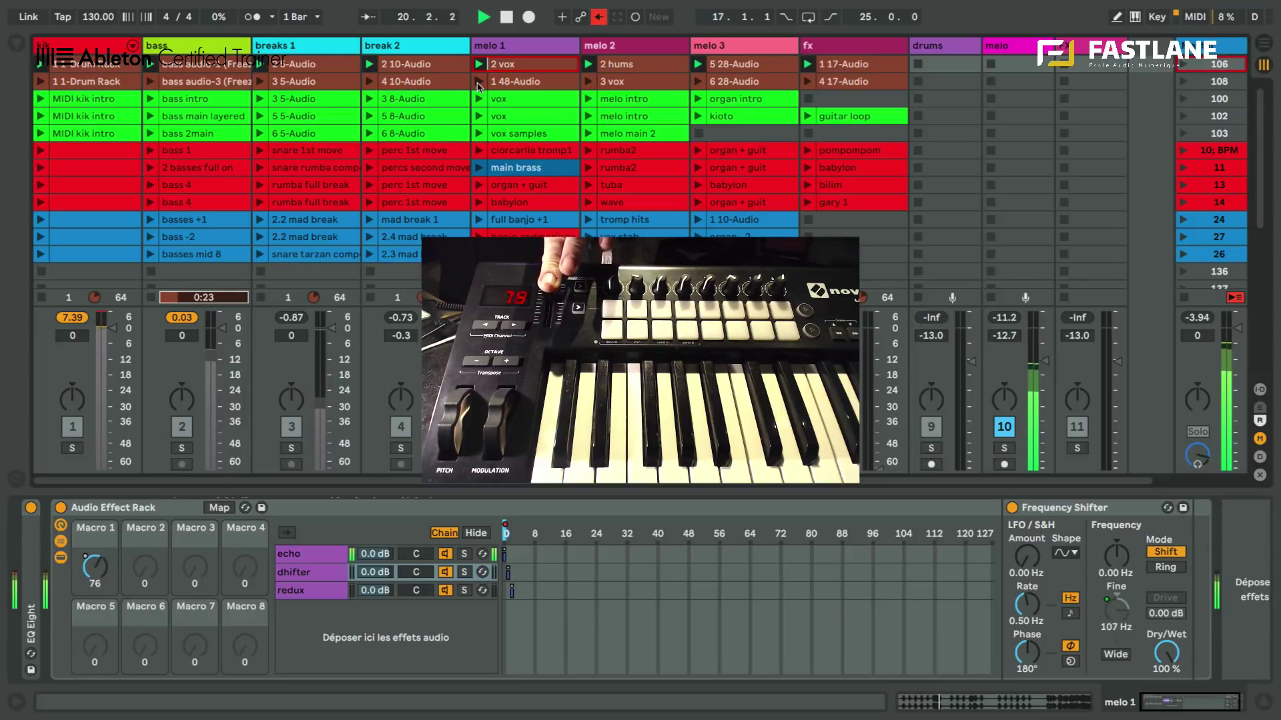
{"action": "left_click", "coordinate": [479, 82]}
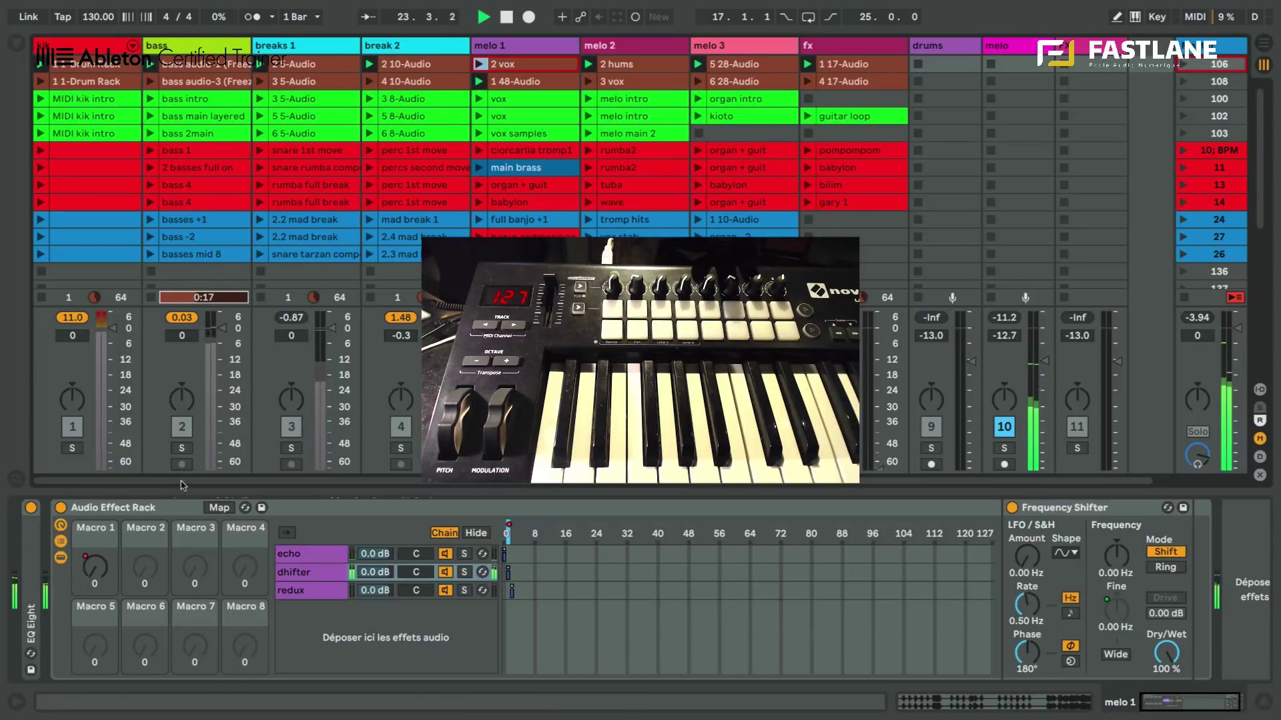
{"action": "left_click", "coordinate": [313, 573]}
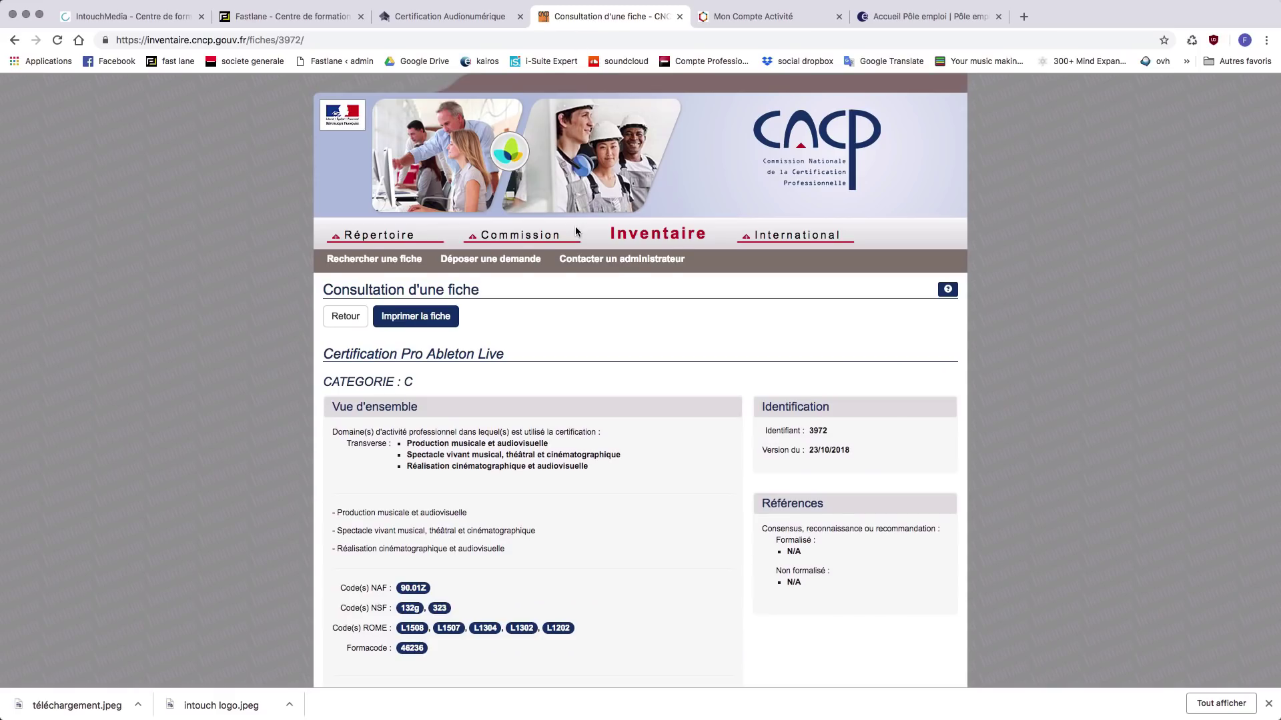
Step: Switch to Chrome and look through the CNCP certification sheet and the IntouchMedia, Fastlane and Certification Audionumérique sites
{"action": "scroll", "coordinate": [578, 232], "scroll_direction": "down", "scroll_amount": 5}
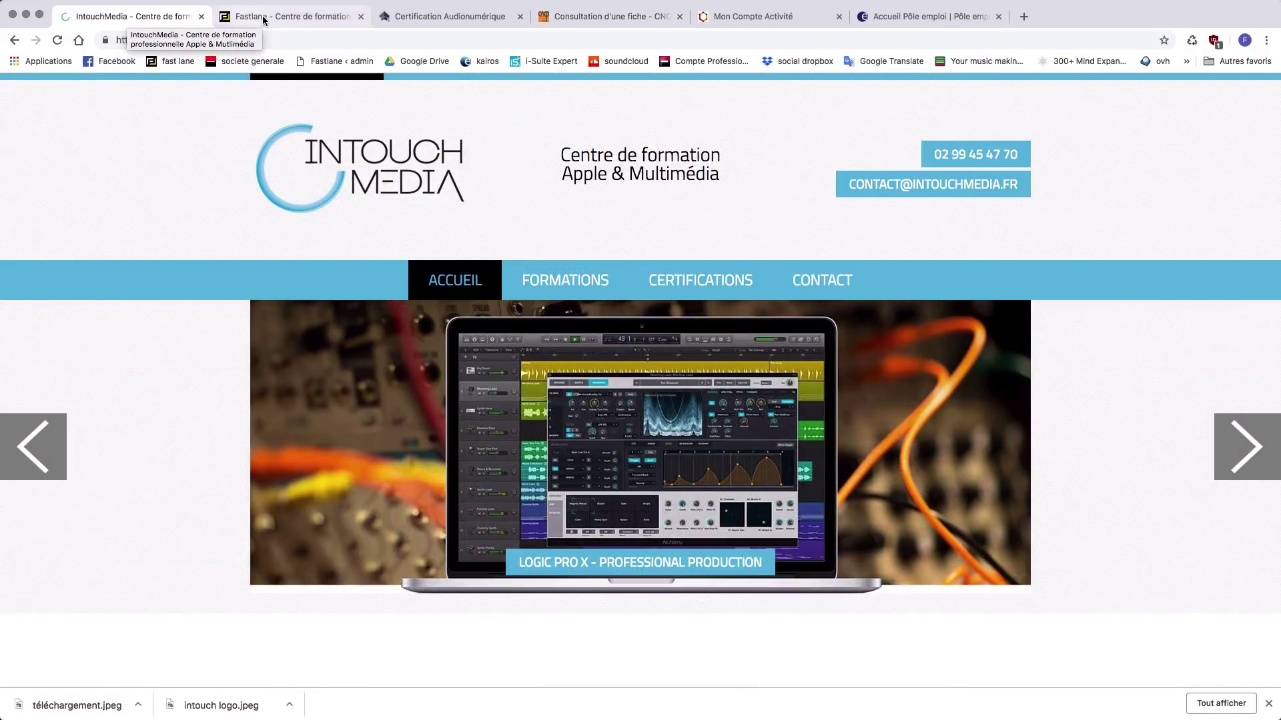
{"action": "left_click", "coordinate": [263, 18]}
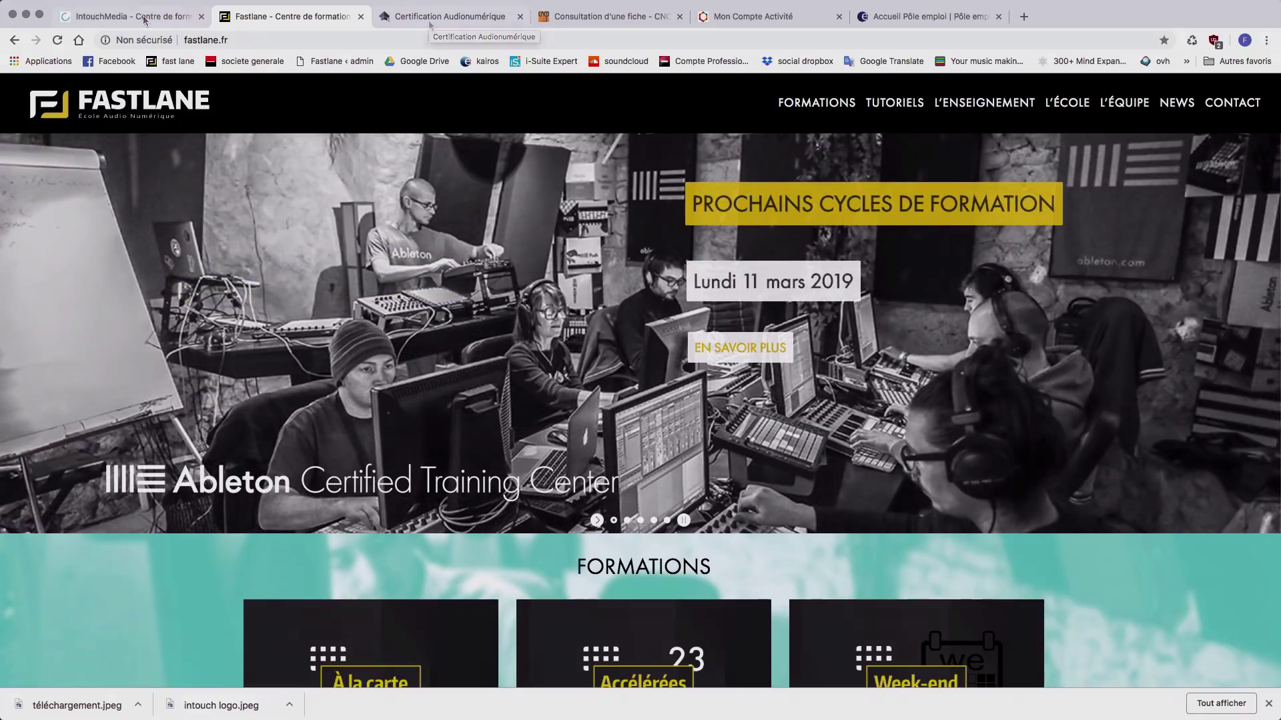
{"action": "left_click", "coordinate": [431, 18]}
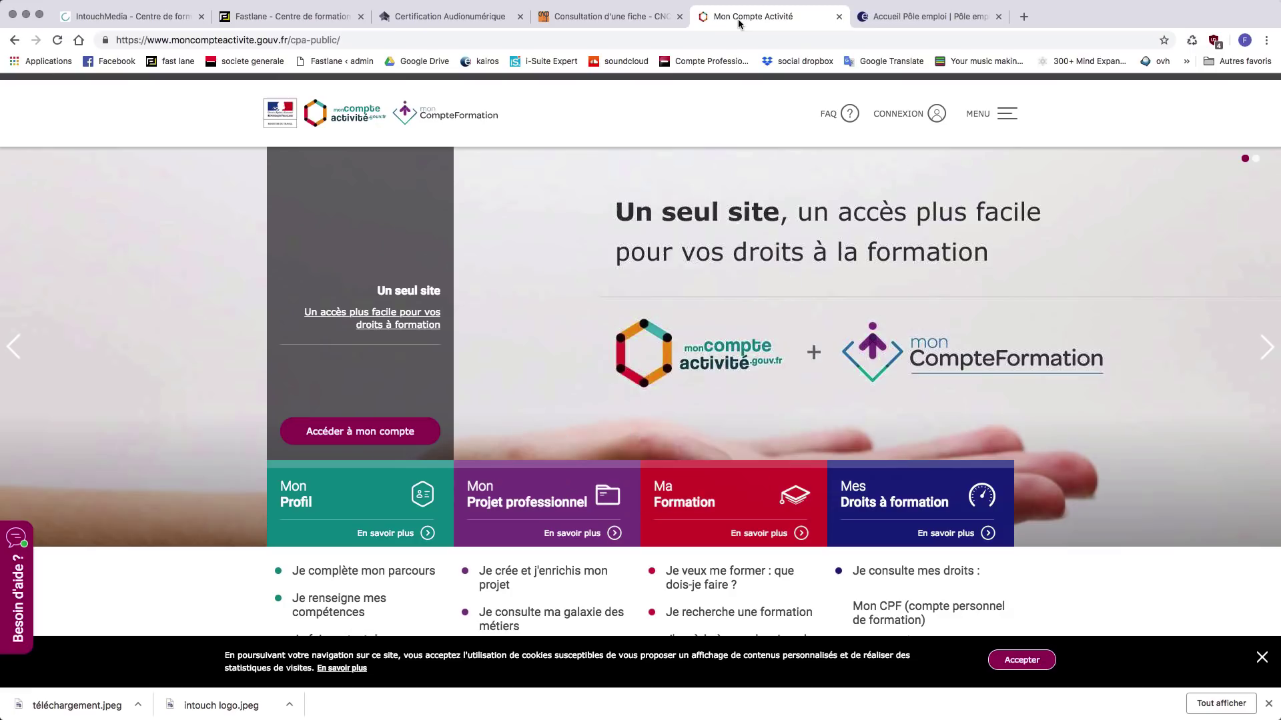
Step: Open the training search through the Ma Formation section of the Mon Compte Activité site
{"action": "left_click", "coordinate": [363, 433]}
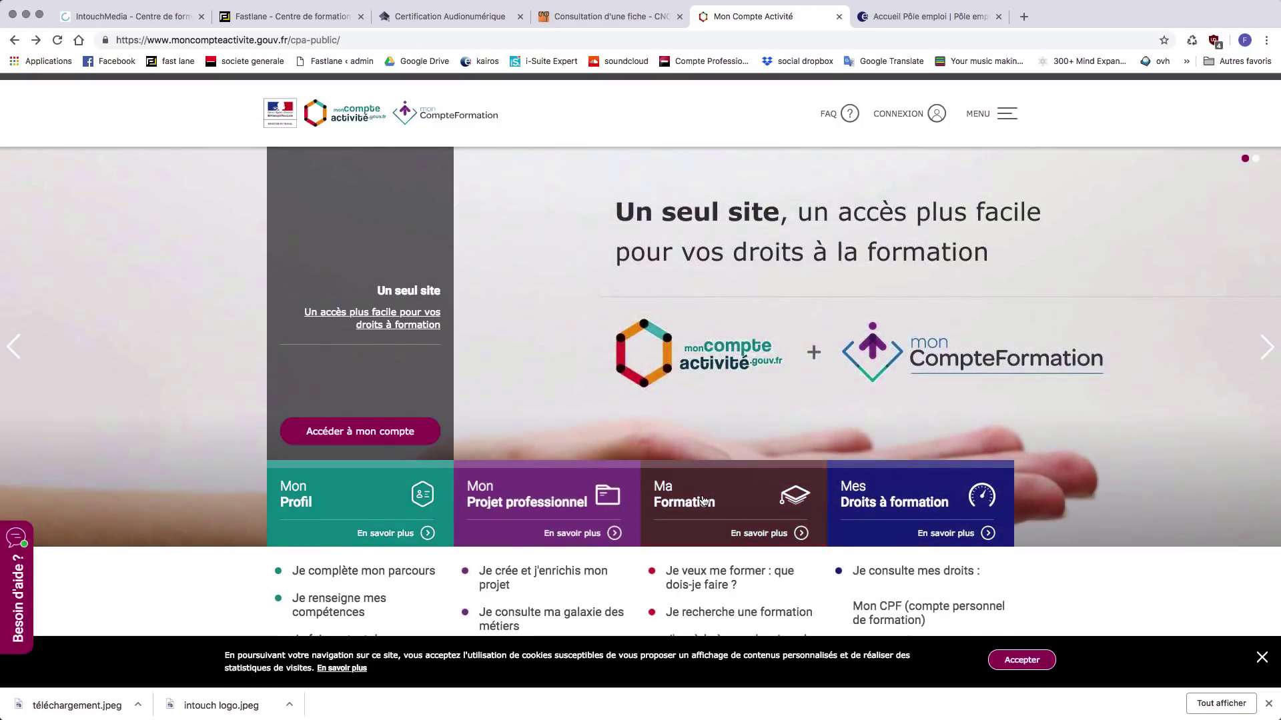
{"action": "left_click", "coordinate": [703, 499]}
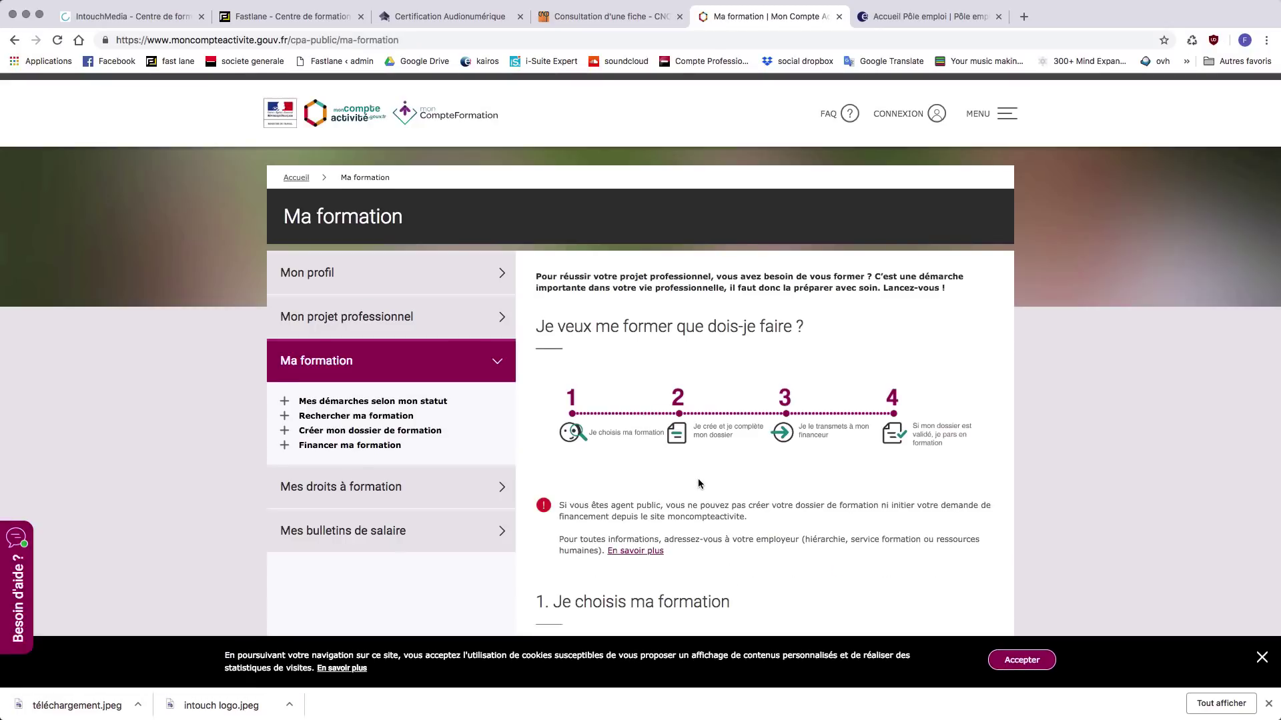
{"action": "scroll", "coordinate": [698, 478], "scroll_direction": "down", "scroll_amount": 10}
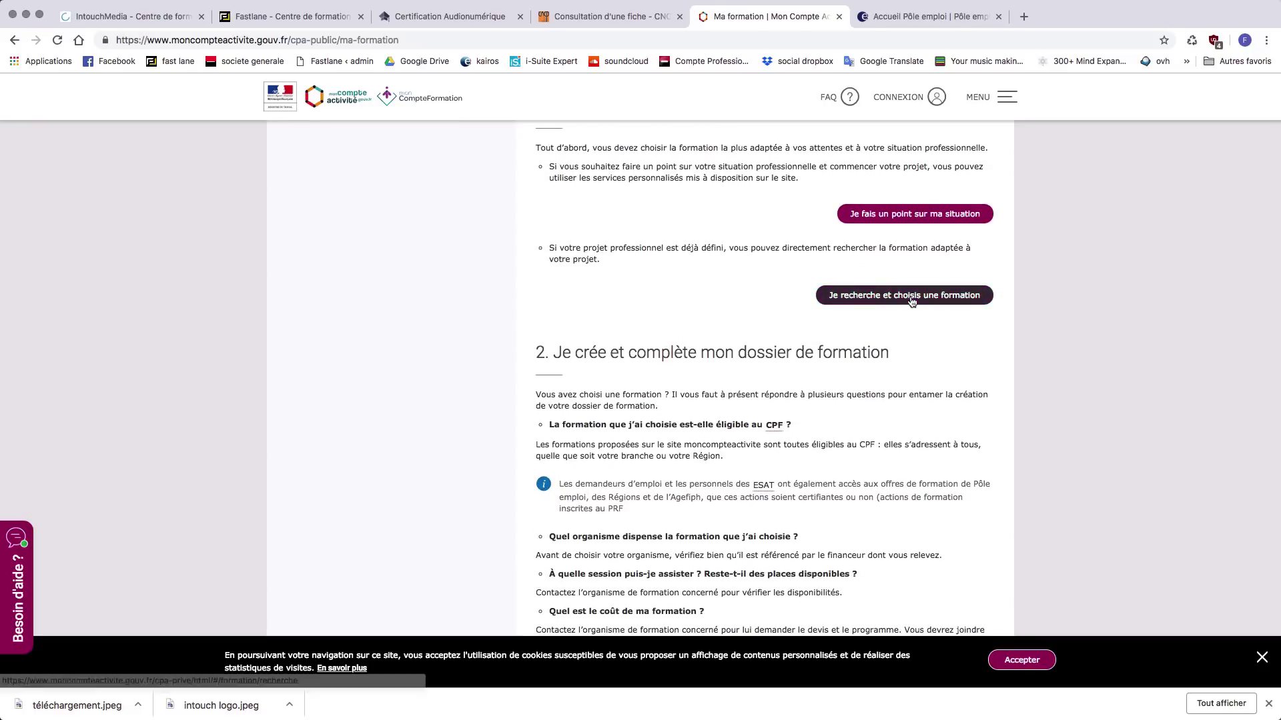
{"action": "left_click", "coordinate": [910, 299]}
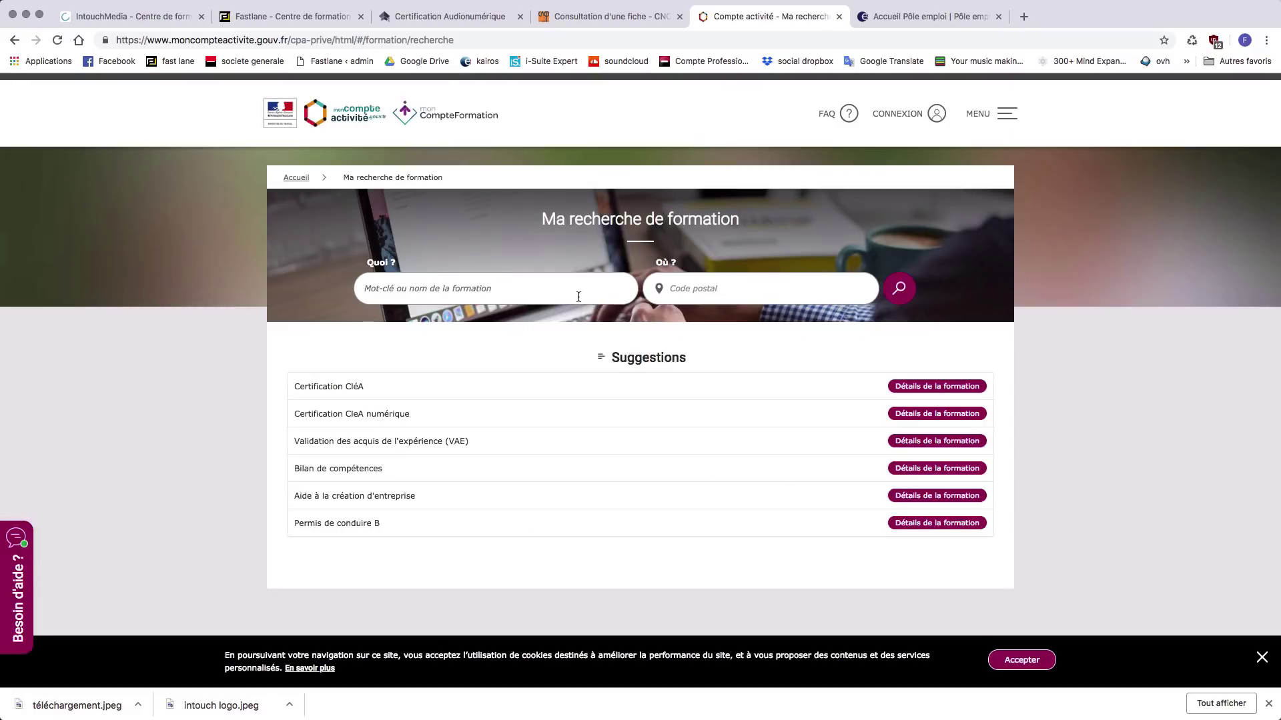
Step: Search for the training "certification pro ableton" in 34000 - MONTPELLIER
{"action": "left_click", "coordinate": [632, 296]}
{"action": "type", "text": "certification pro ableton"}
{"action": "key", "text": "Return"}
{"action": "left_click", "coordinate": [723, 289]}
{"action": "type", "text": "34000"}
{"action": "left_click", "coordinate": [708, 318]}
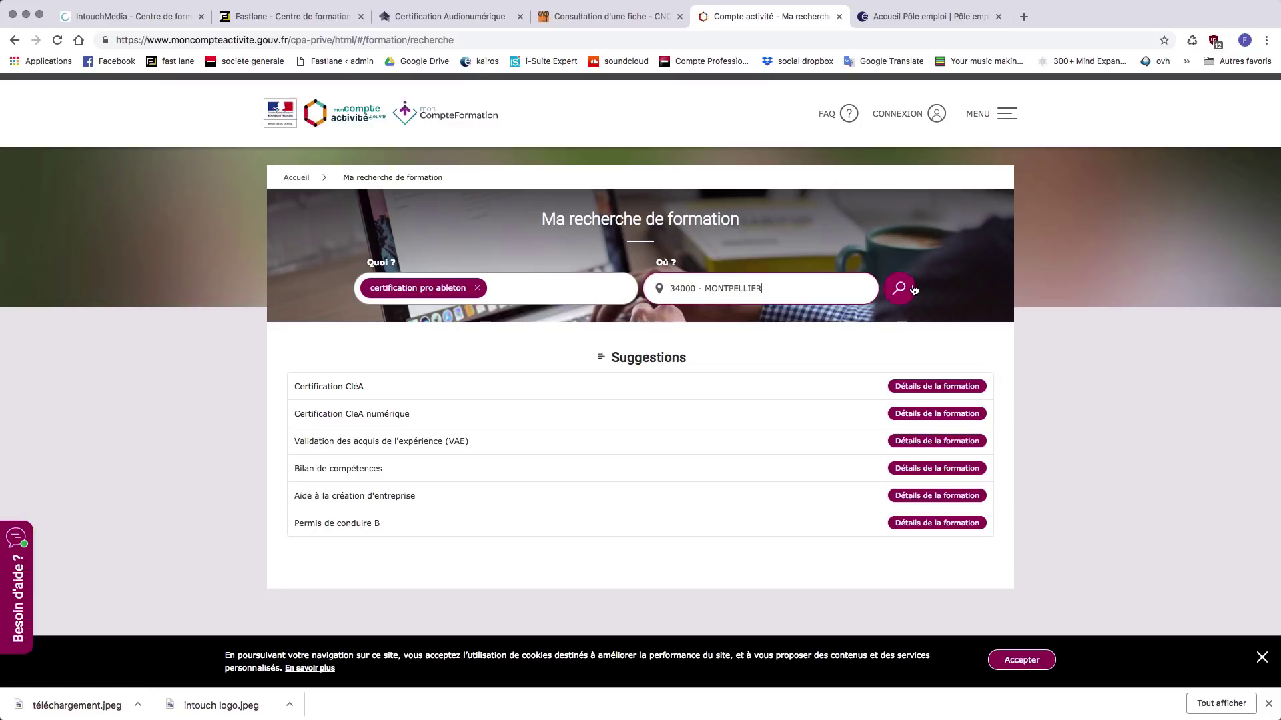
{"action": "left_click", "coordinate": [896, 291]}
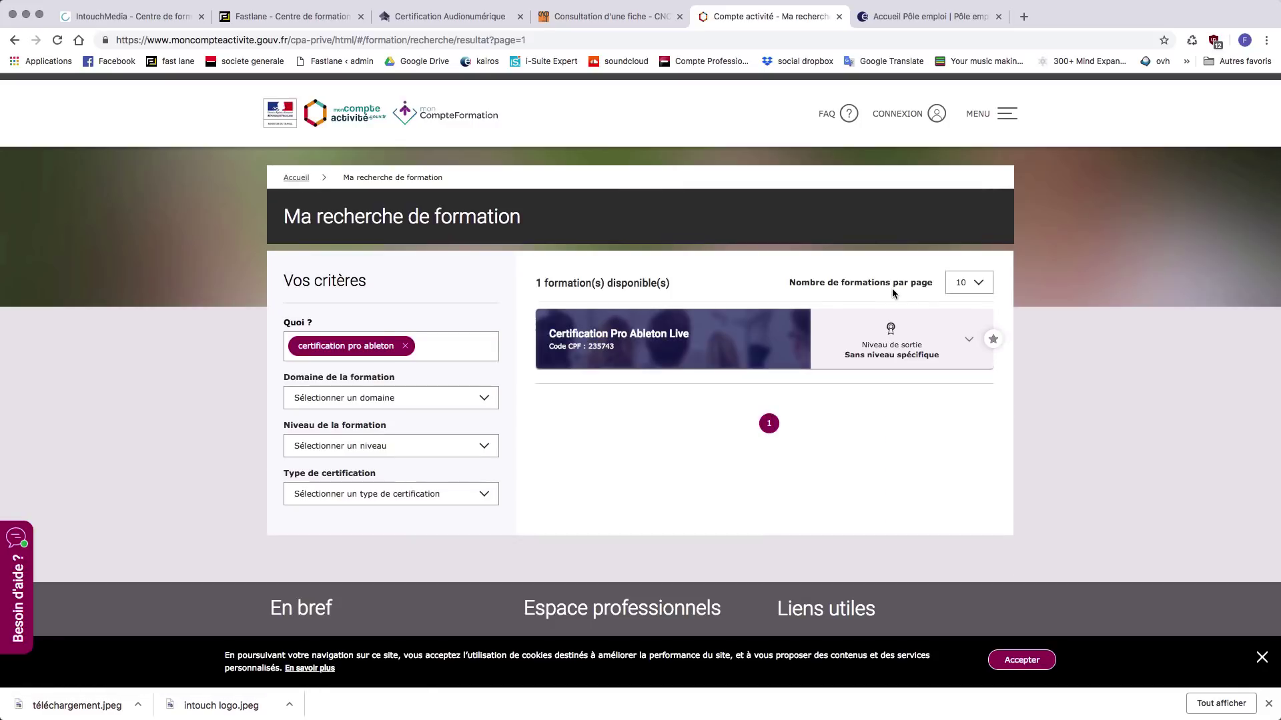
Step: Review the details of the Certification Pro Ableton Live training and view the Pôle emploi home page
{"action": "left_click", "coordinate": [615, 332]}
{"action": "scroll", "coordinate": [800, 300], "scroll_direction": "down", "scroll_amount": 3}
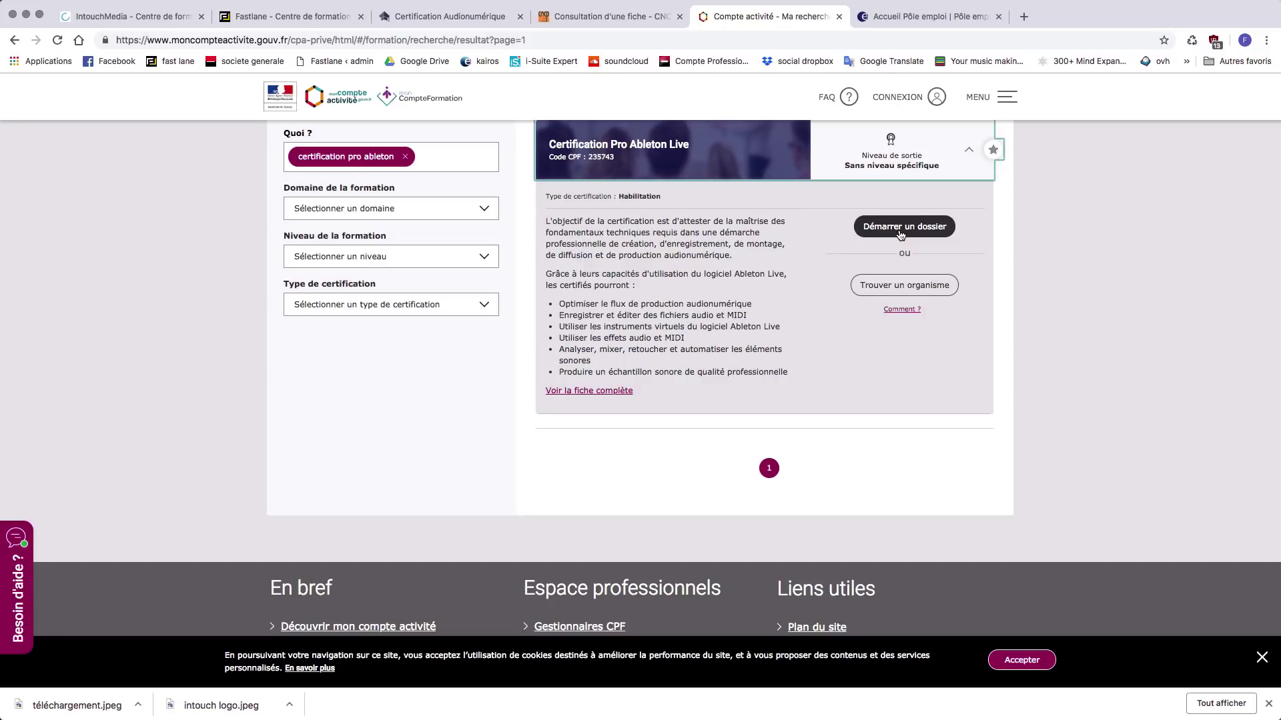
{"action": "left_click", "coordinate": [894, 16]}
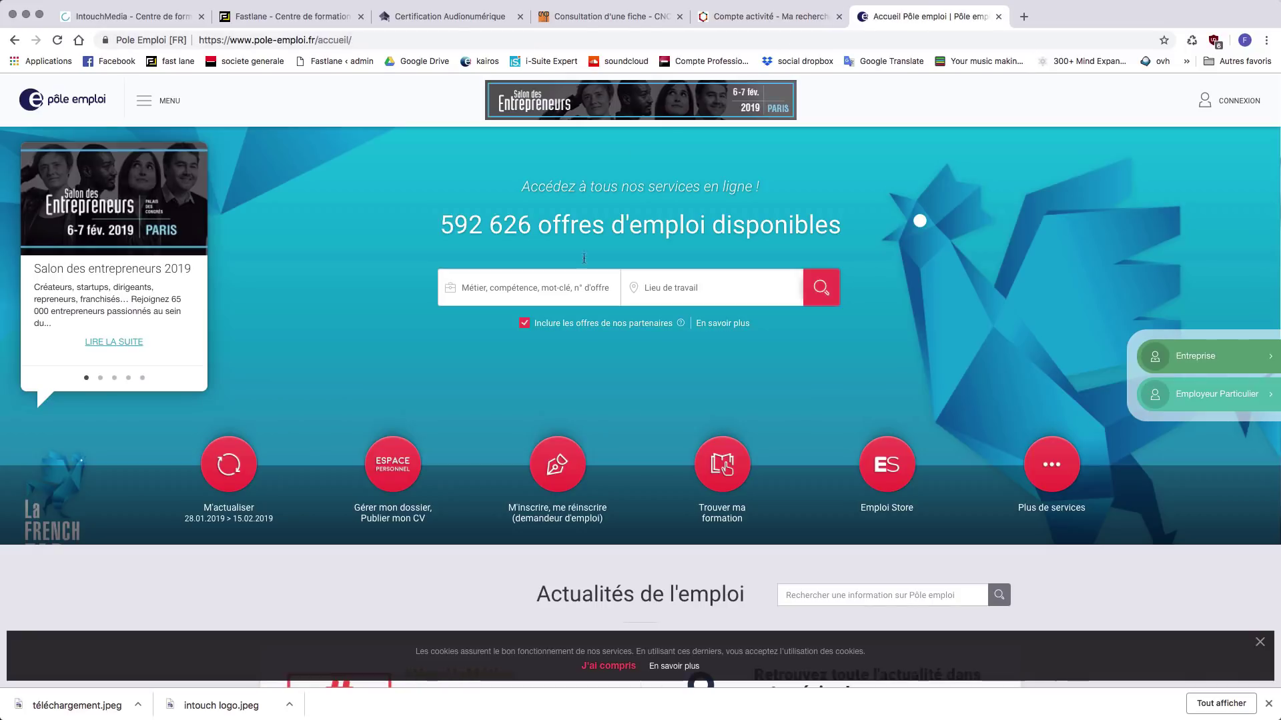